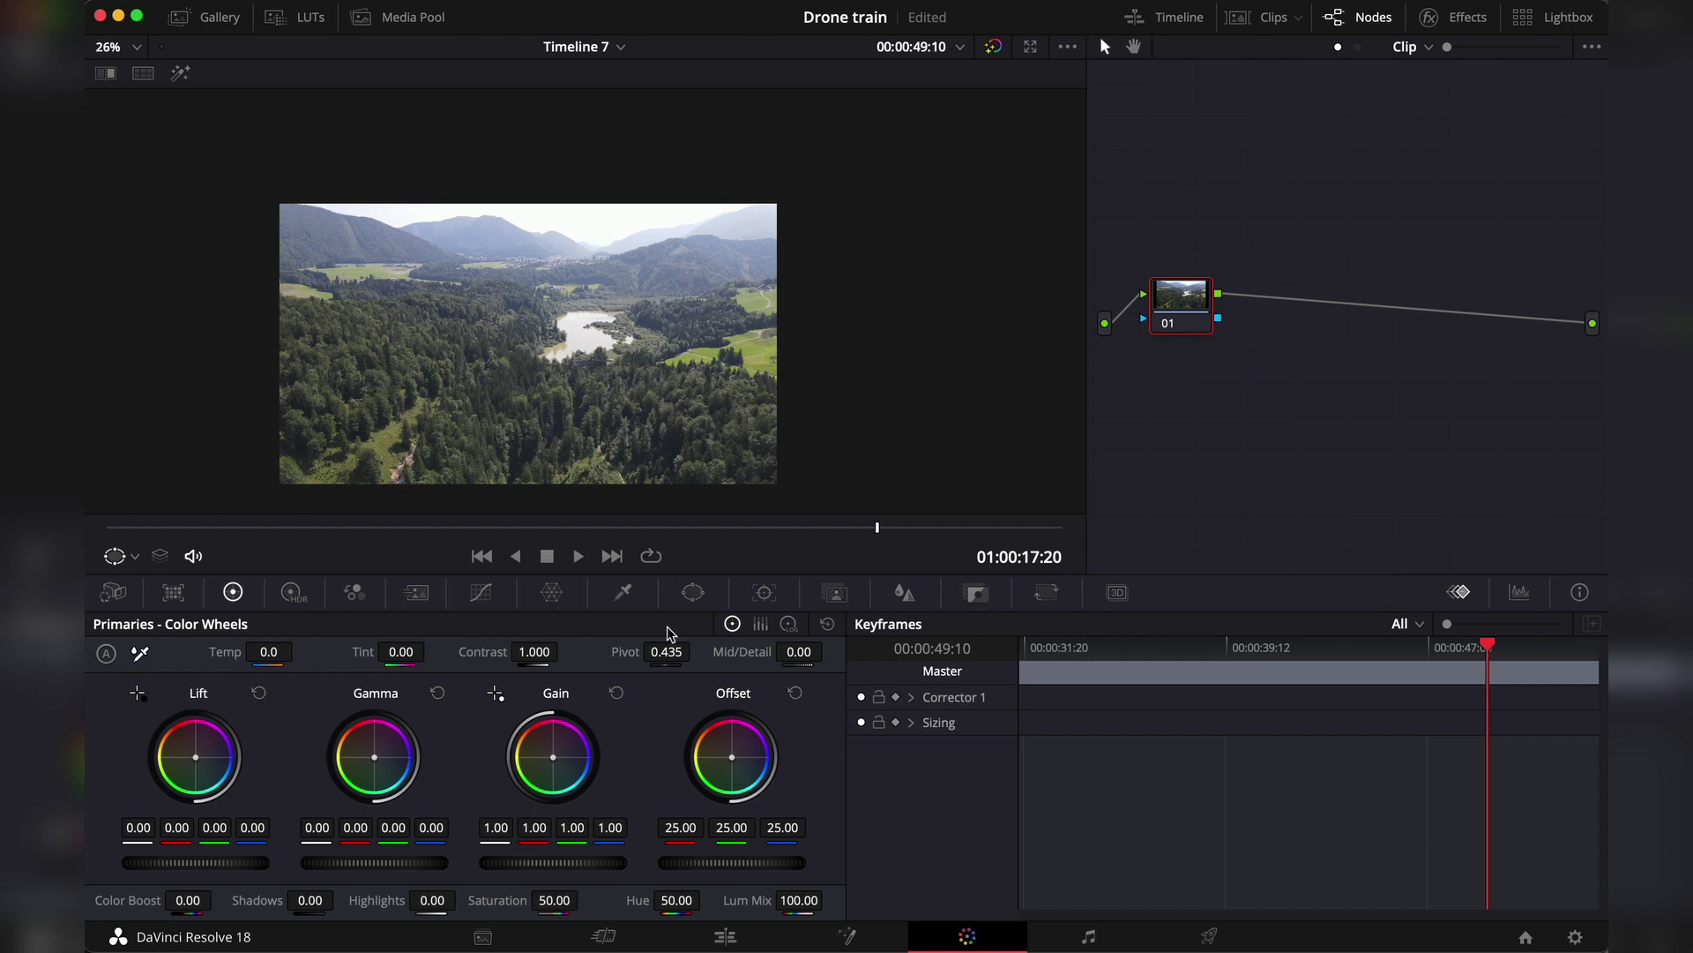
Step: Enable only the rectangle window, fit the image to the viewer, and turn on highlight mode
click(693, 592)
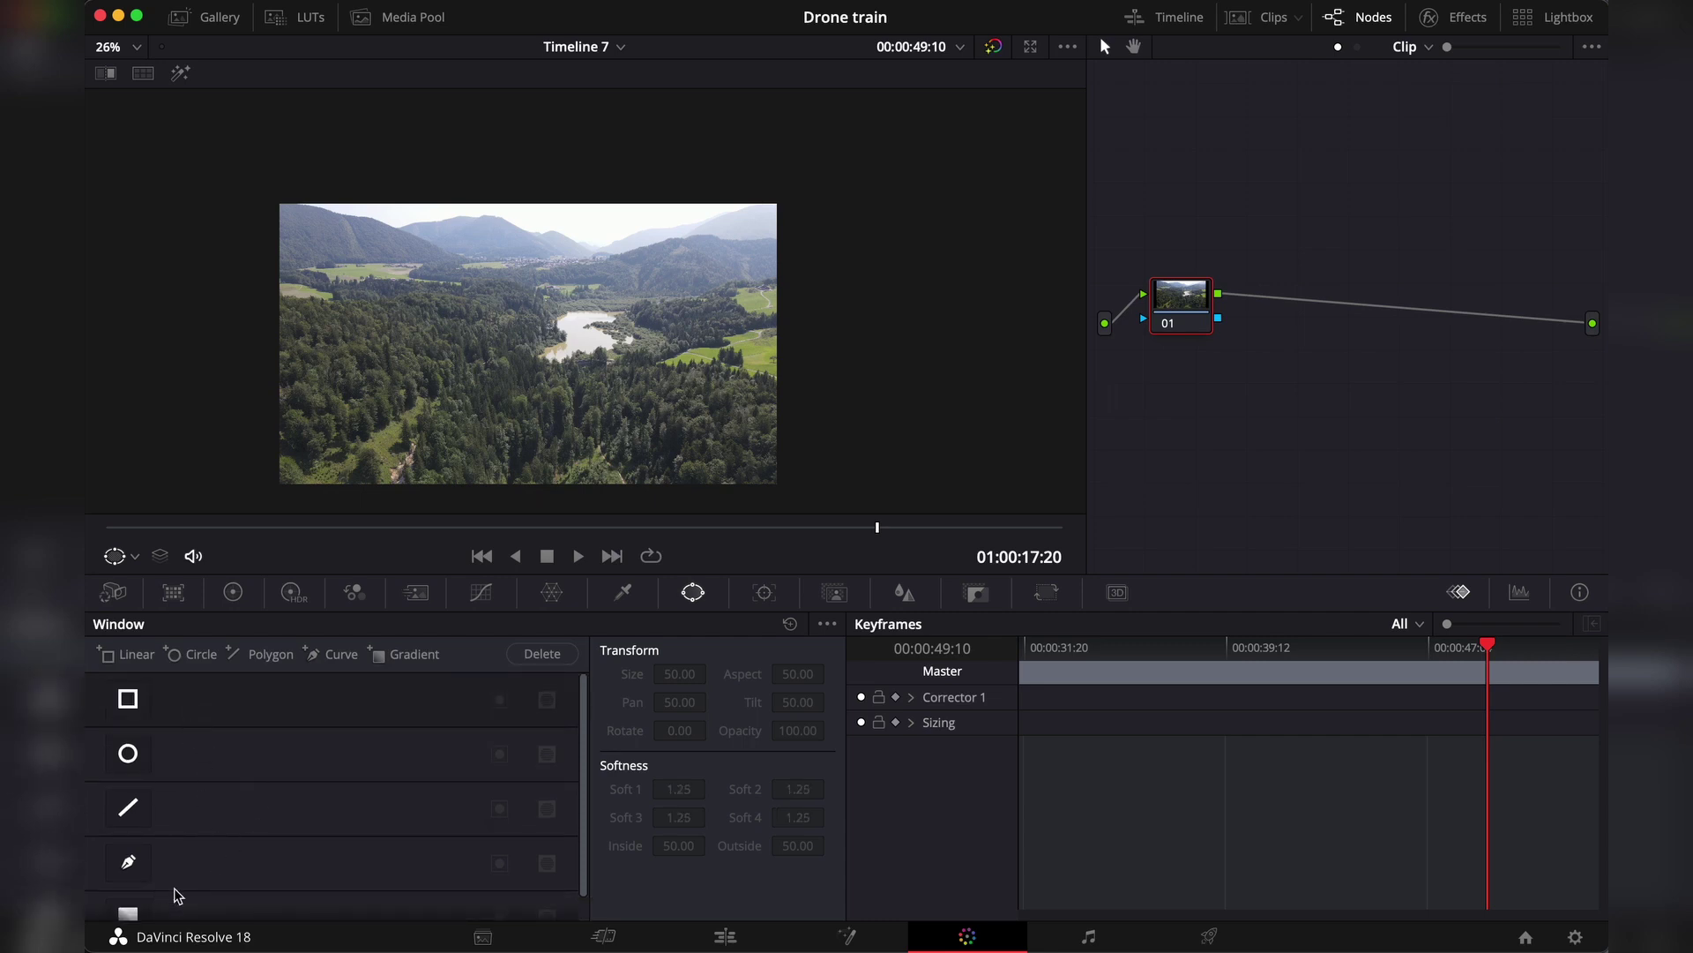
scroll(188, 882, down, 1)
scroll(145, 697, up, 1)
click(127, 700)
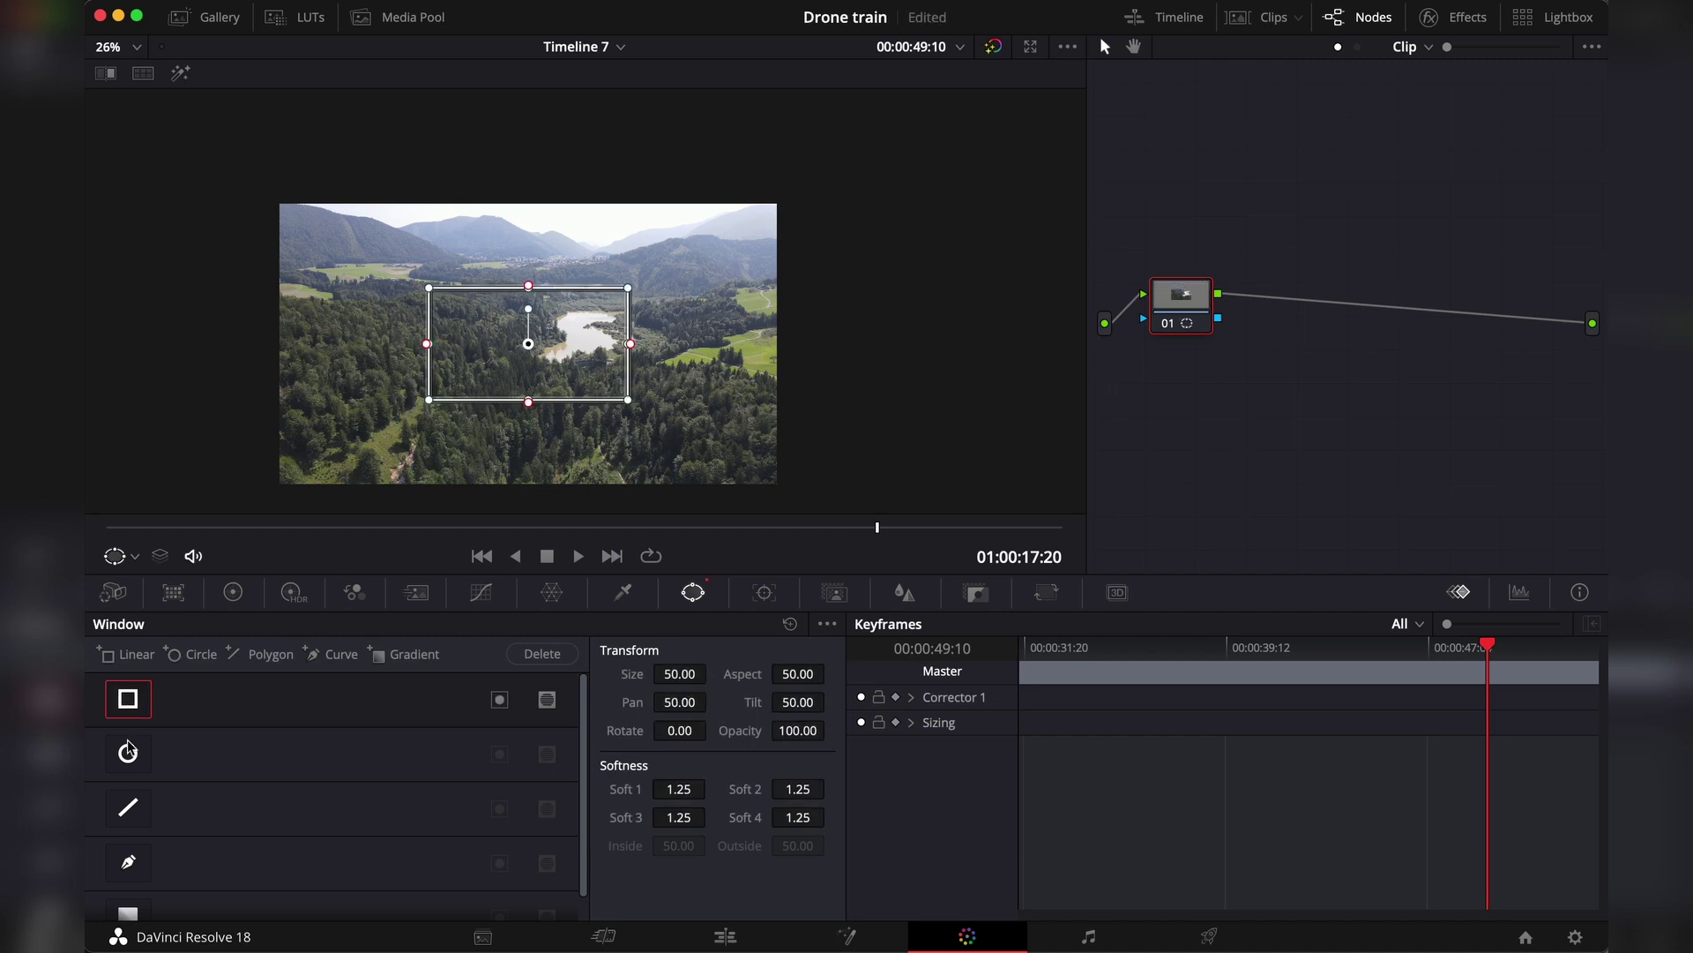
click(129, 754)
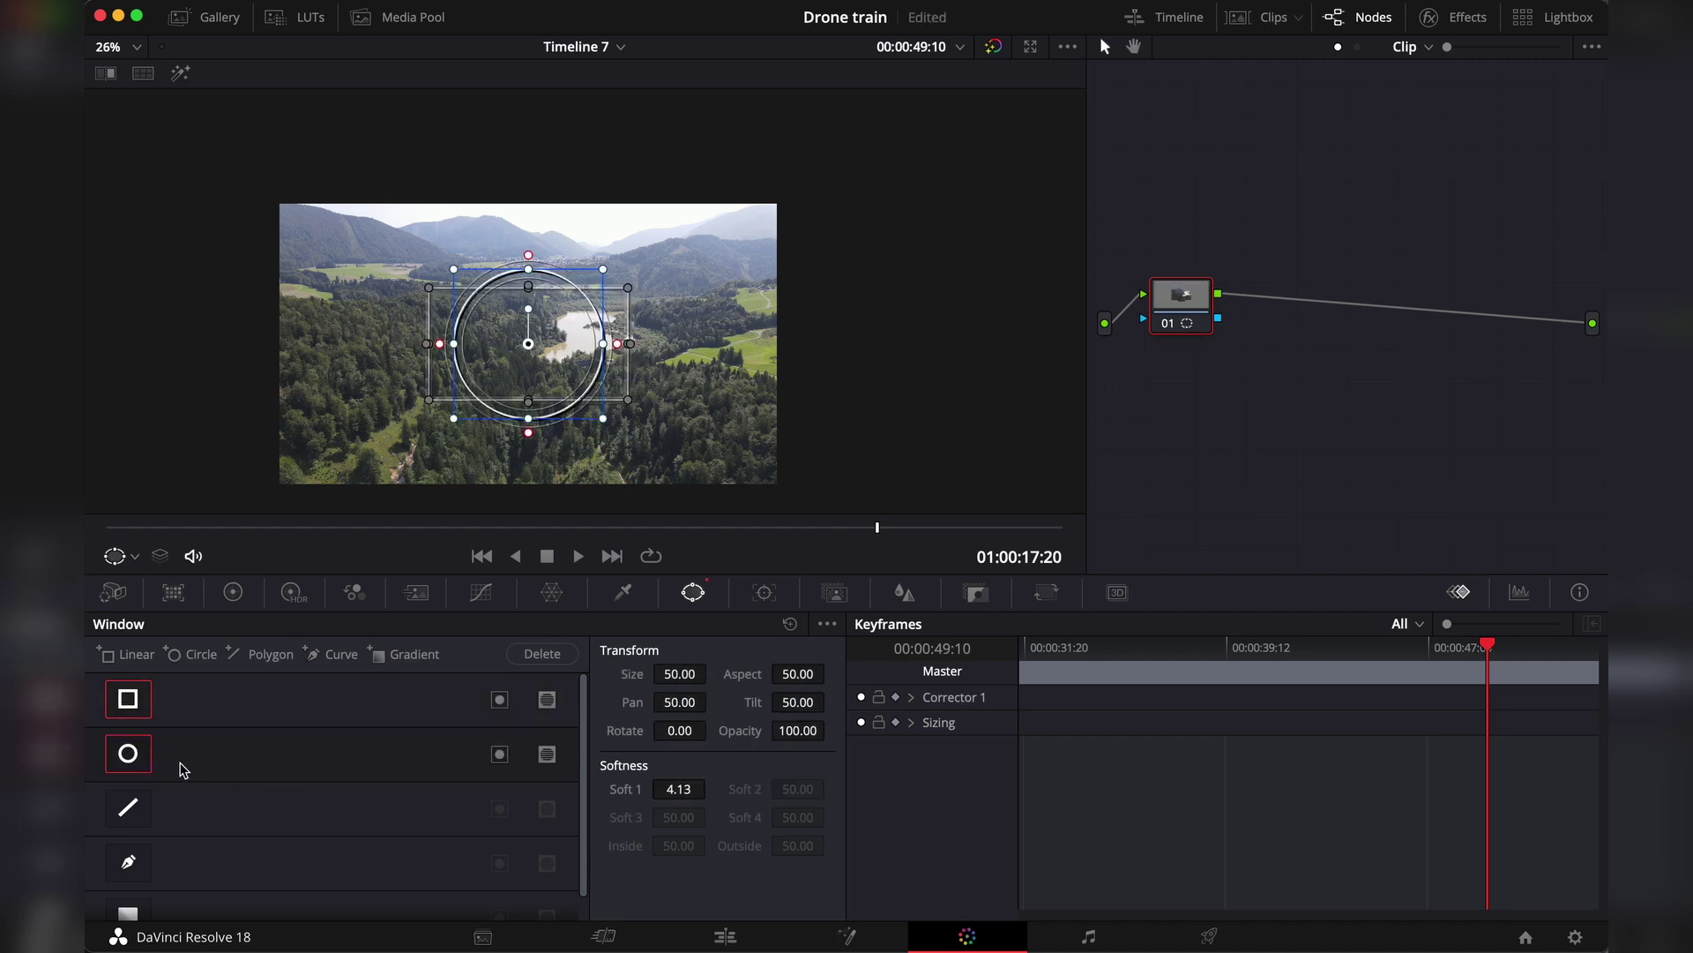
click(130, 755)
click(144, 694)
key(shift+z)
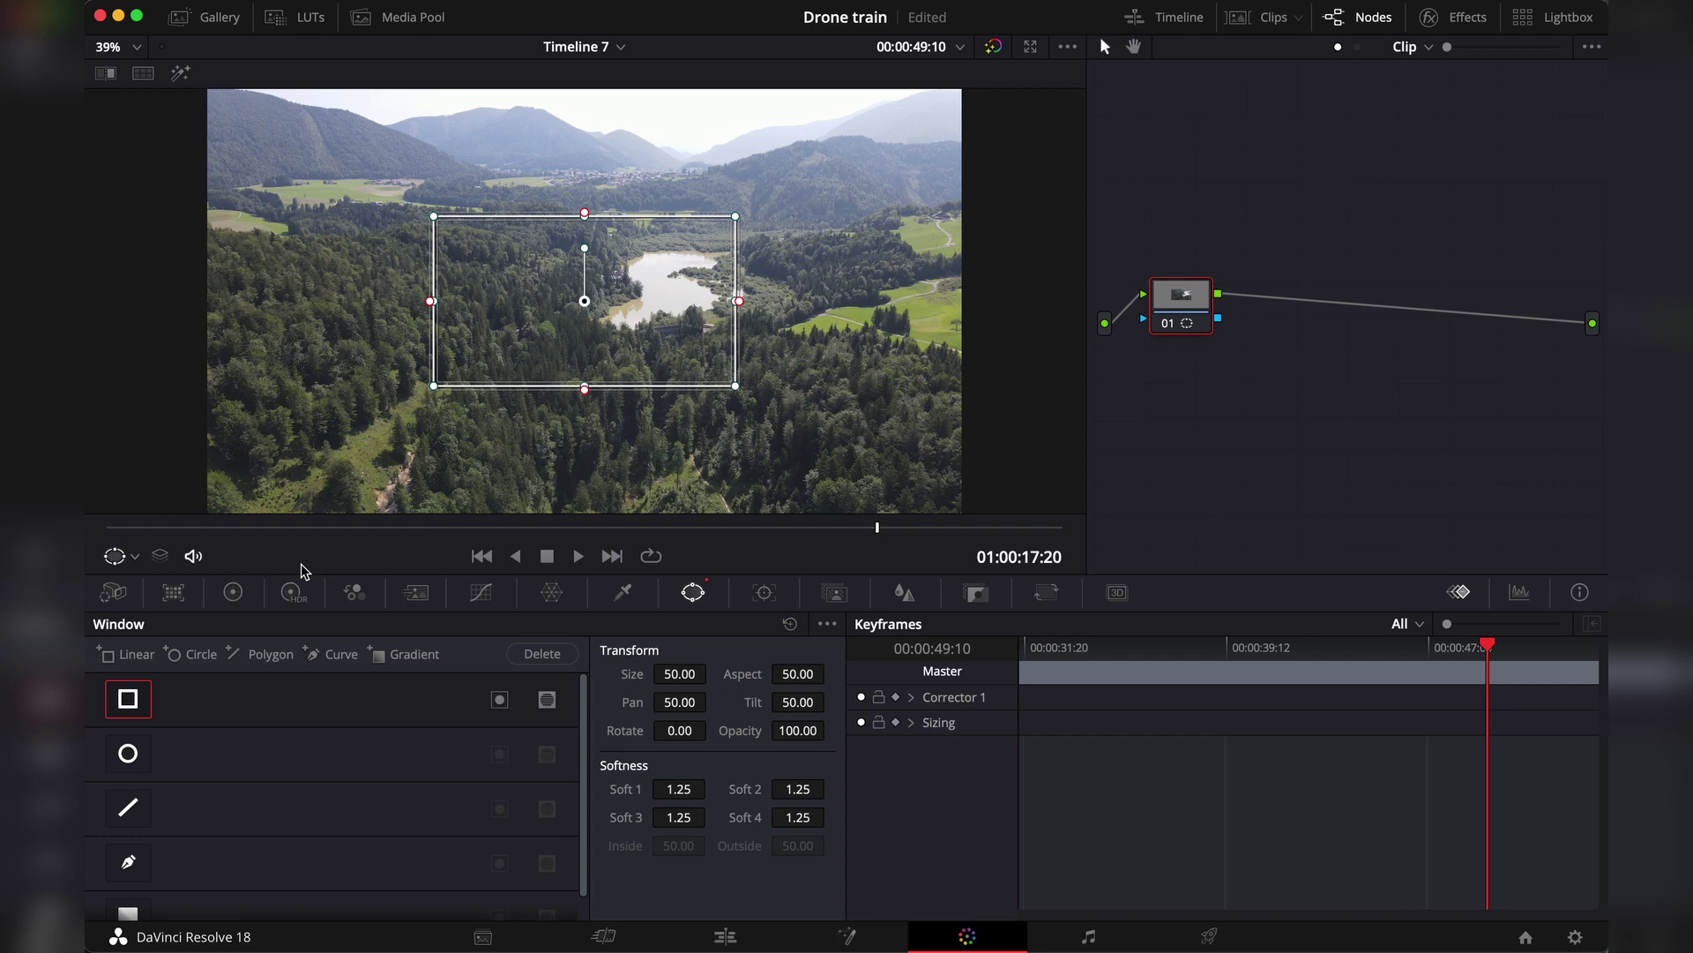
key(shift+h)
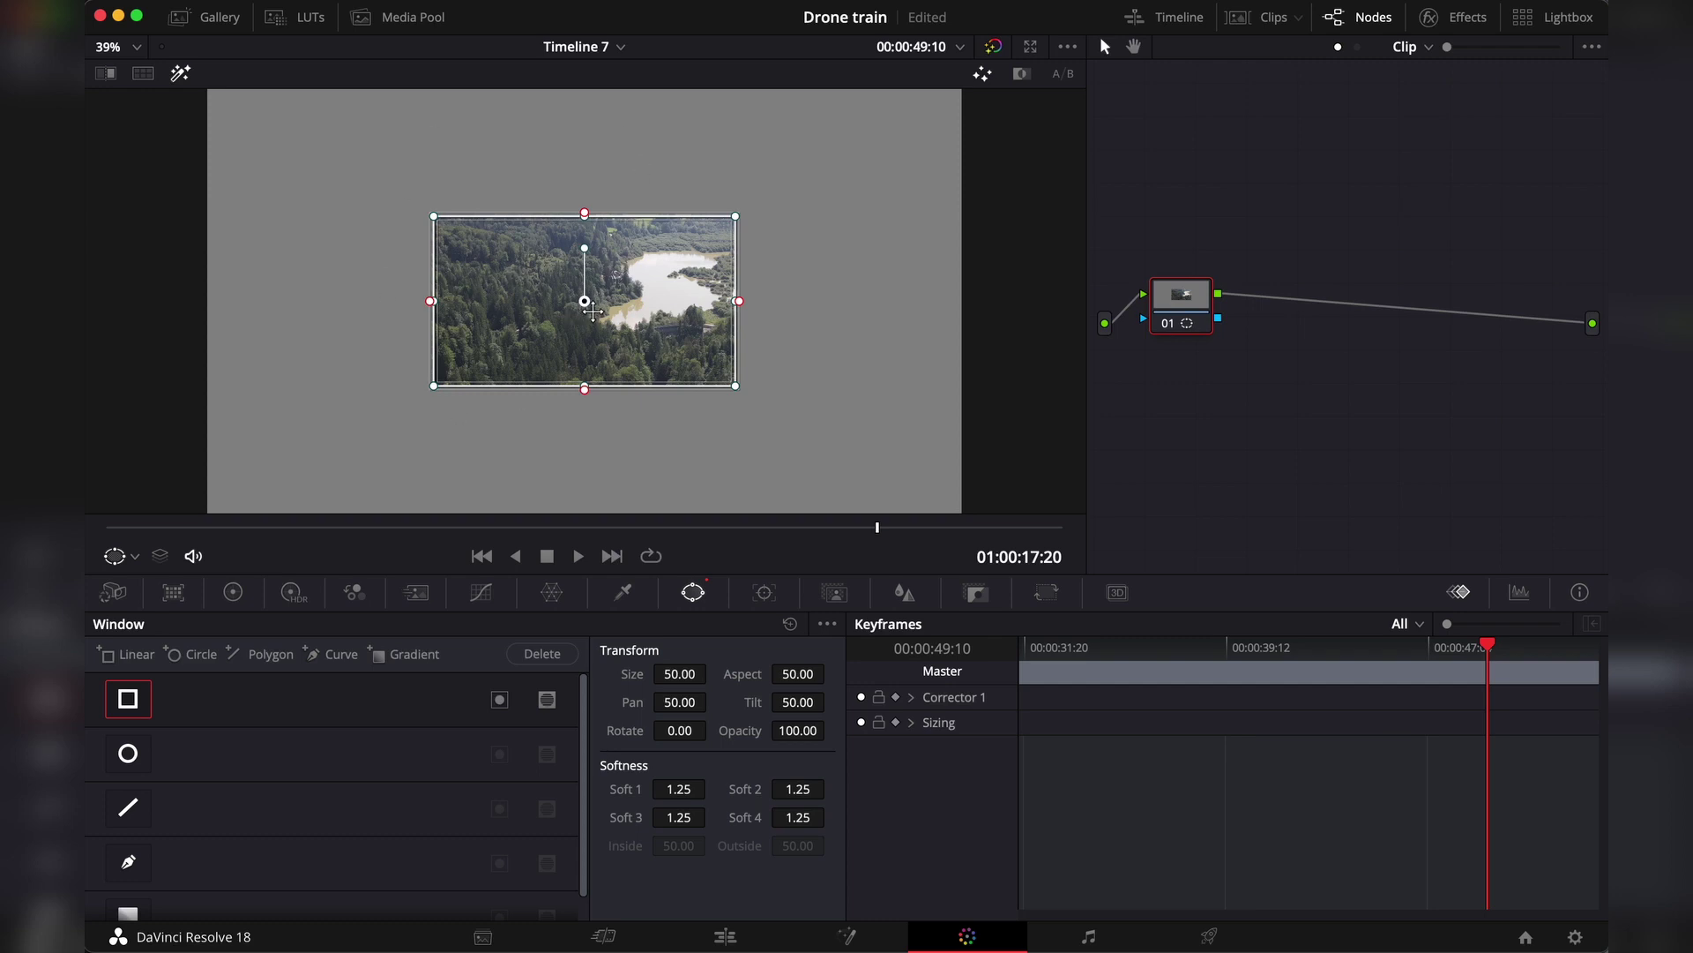
Step: Nudge the rectangle to Pan 50.47, Tilt 49.69 and leave it non-inverted after testing invert
mouse_move(586, 300)
mouse_down()
mouse_move(495, 272)
mouse_move(676, 270)
mouse_move(568, 303)
mouse_move(591, 306)
mouse_up()
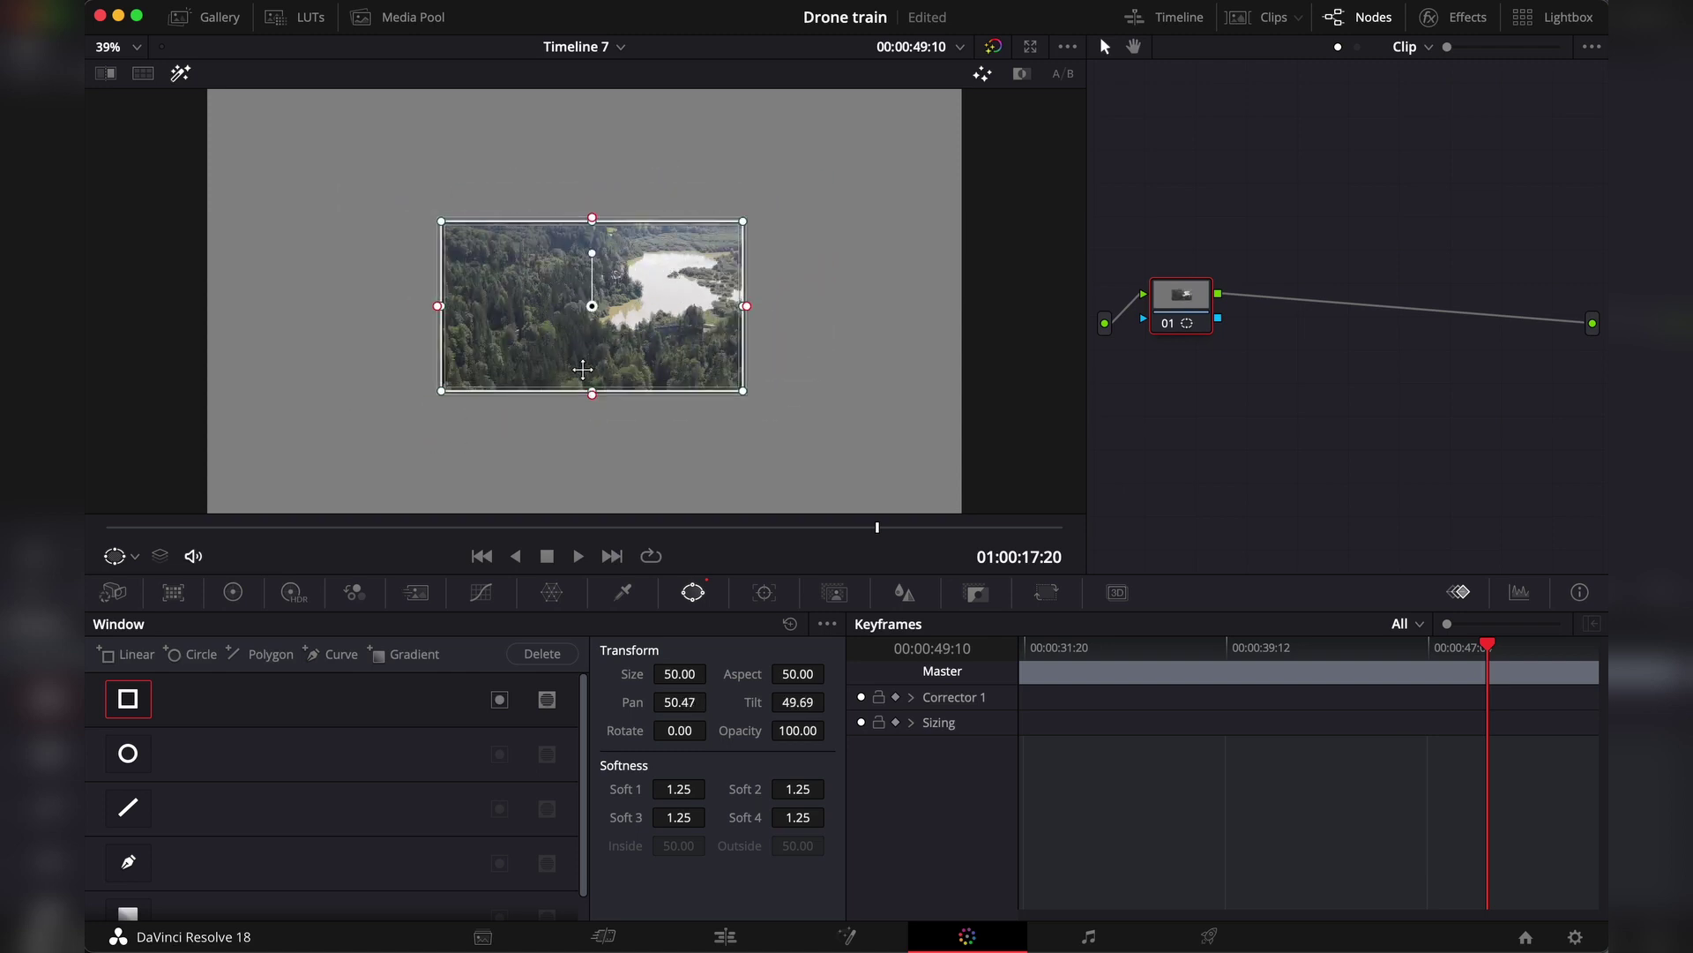
click(499, 701)
click(499, 702)
click(499, 702)
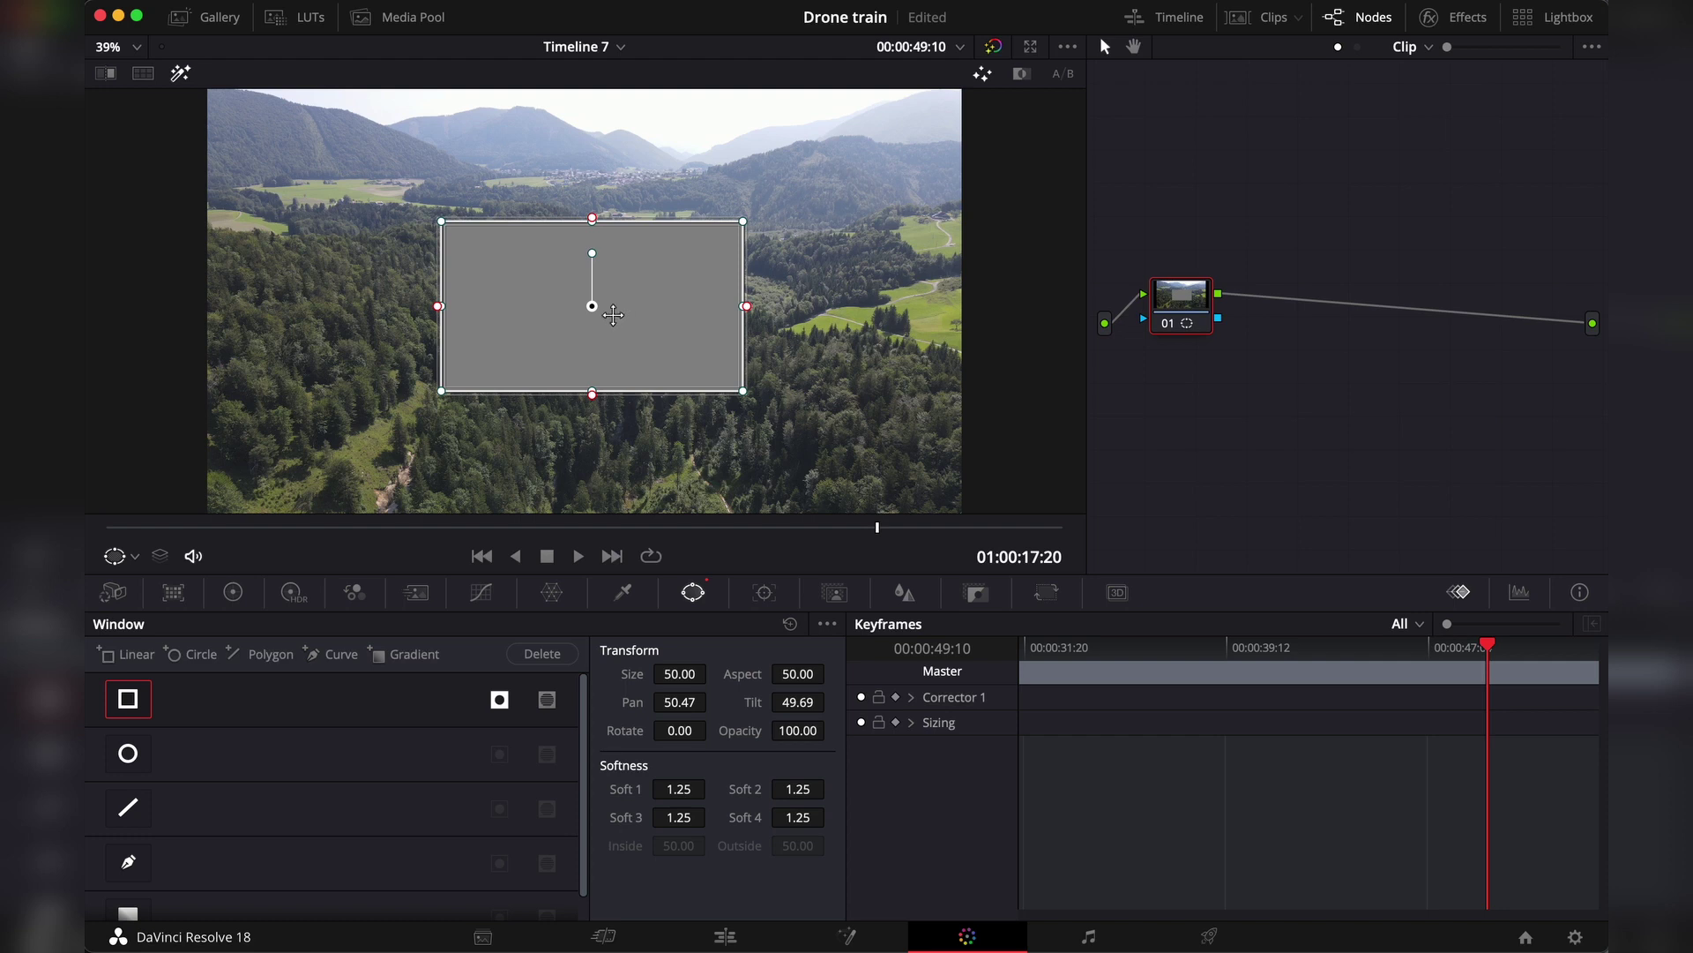
click(547, 699)
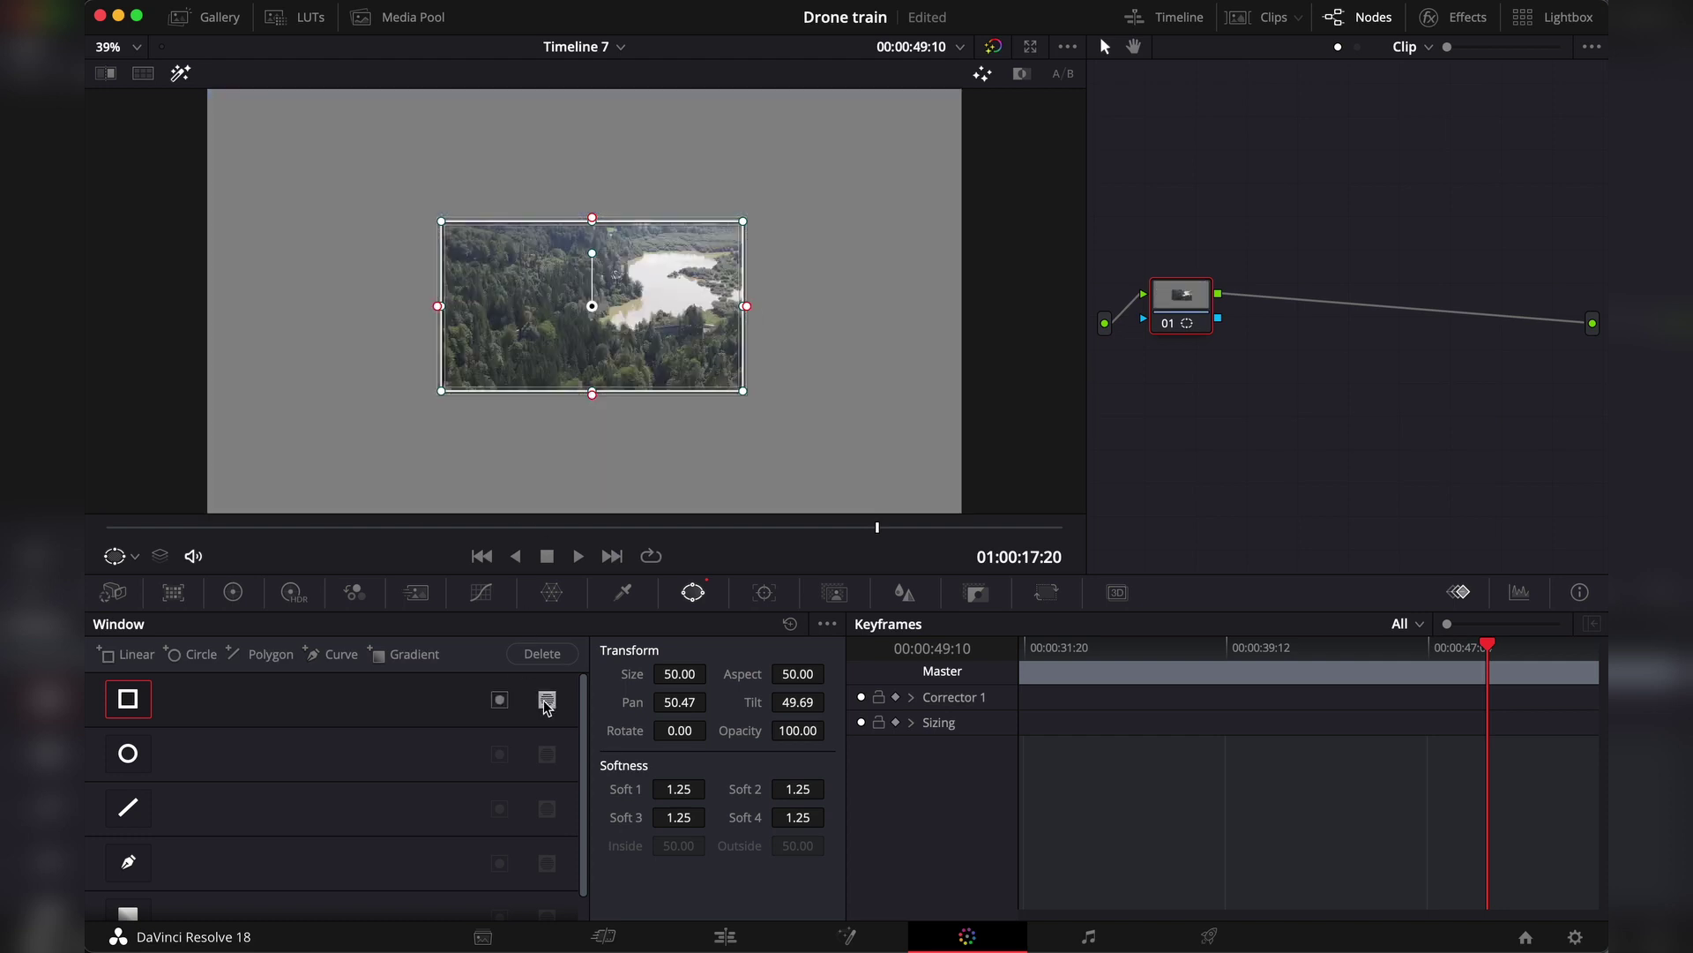
Step: Add a second linear window, move it lower left, invert it and reshape it into a slanted triangle
click(106, 654)
drag(643, 263, 452, 336)
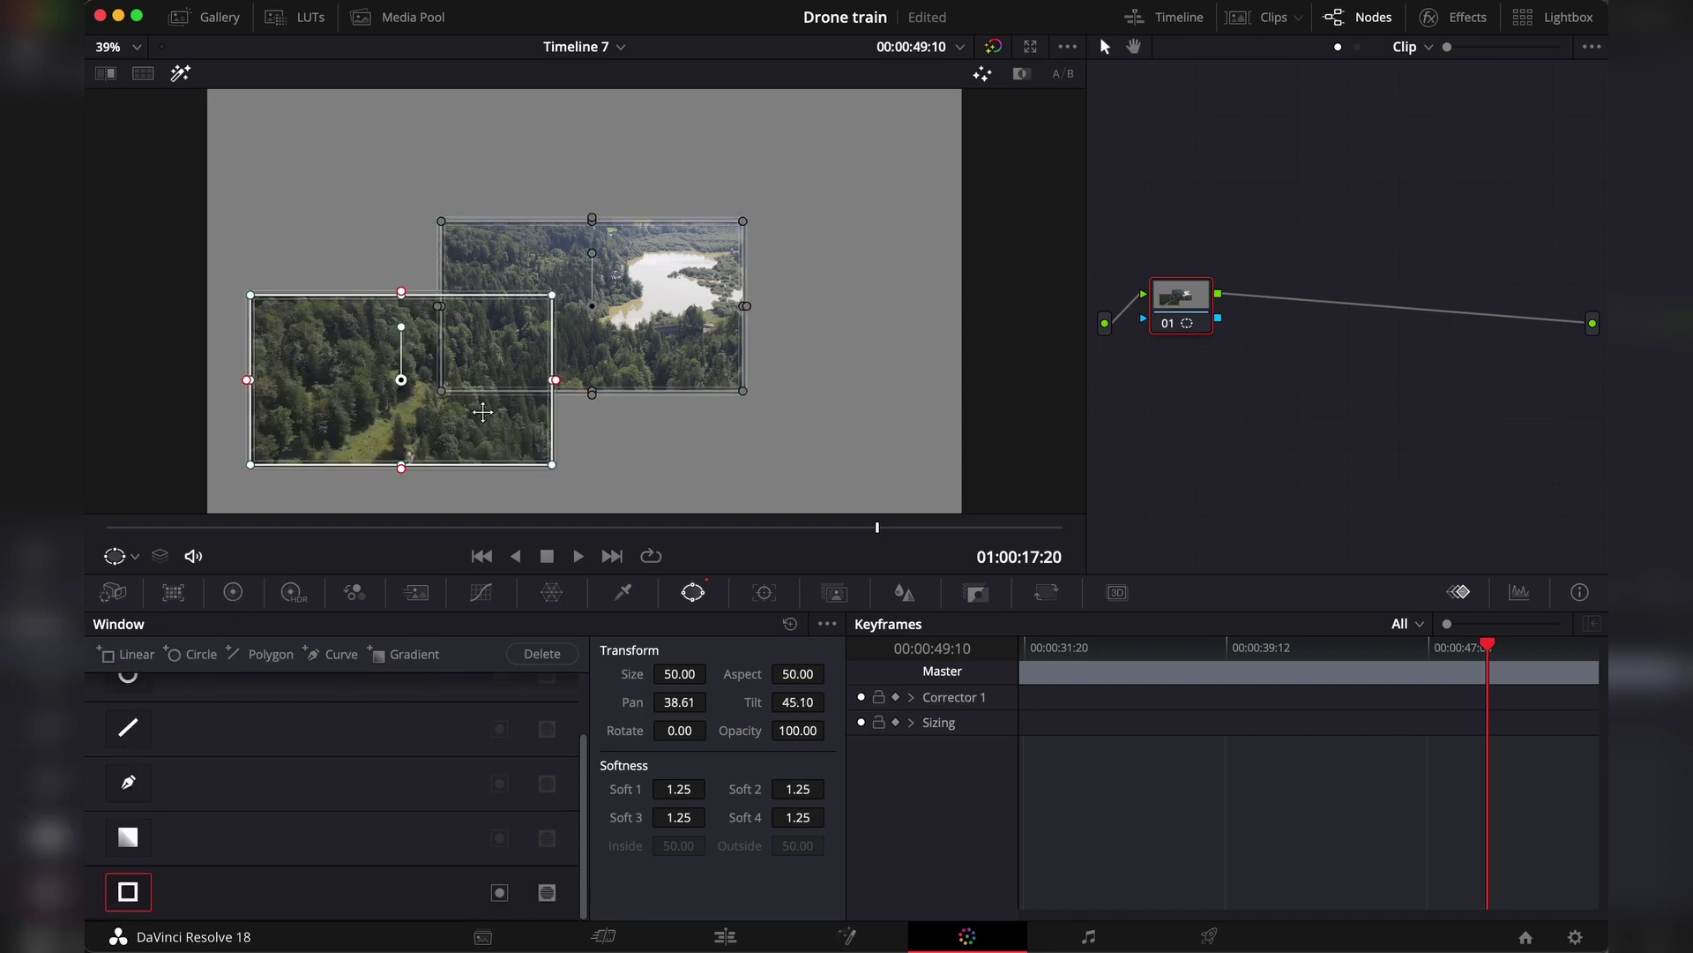
click(547, 892)
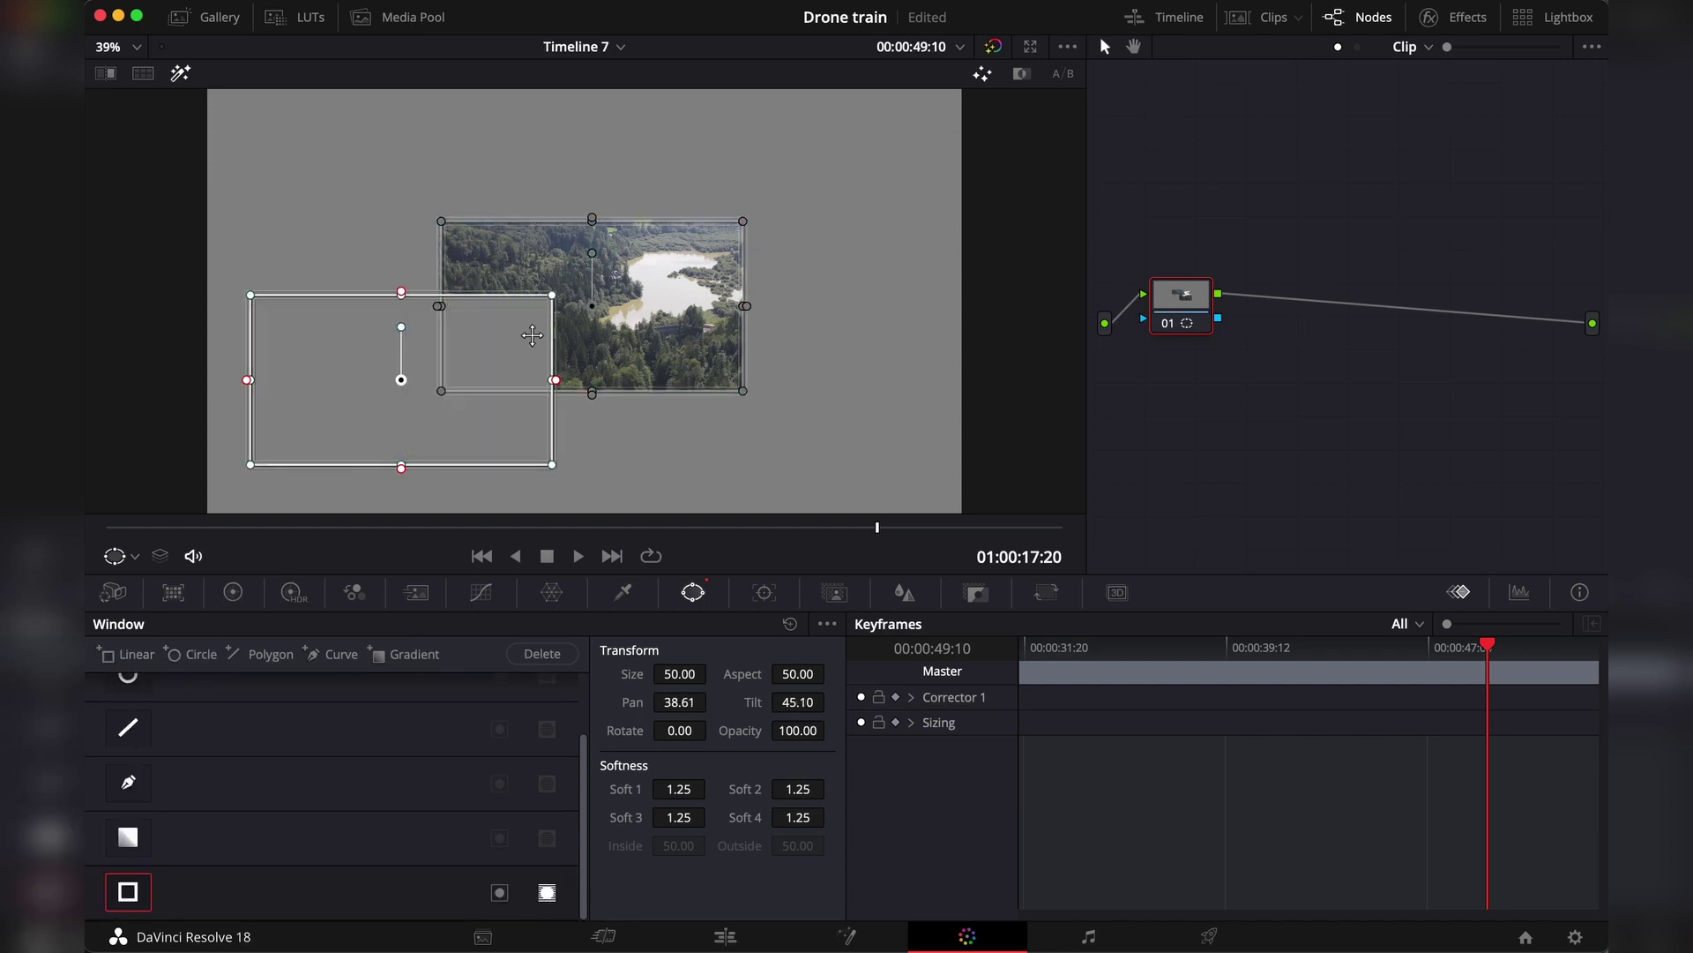
drag(554, 297, 550, 462)
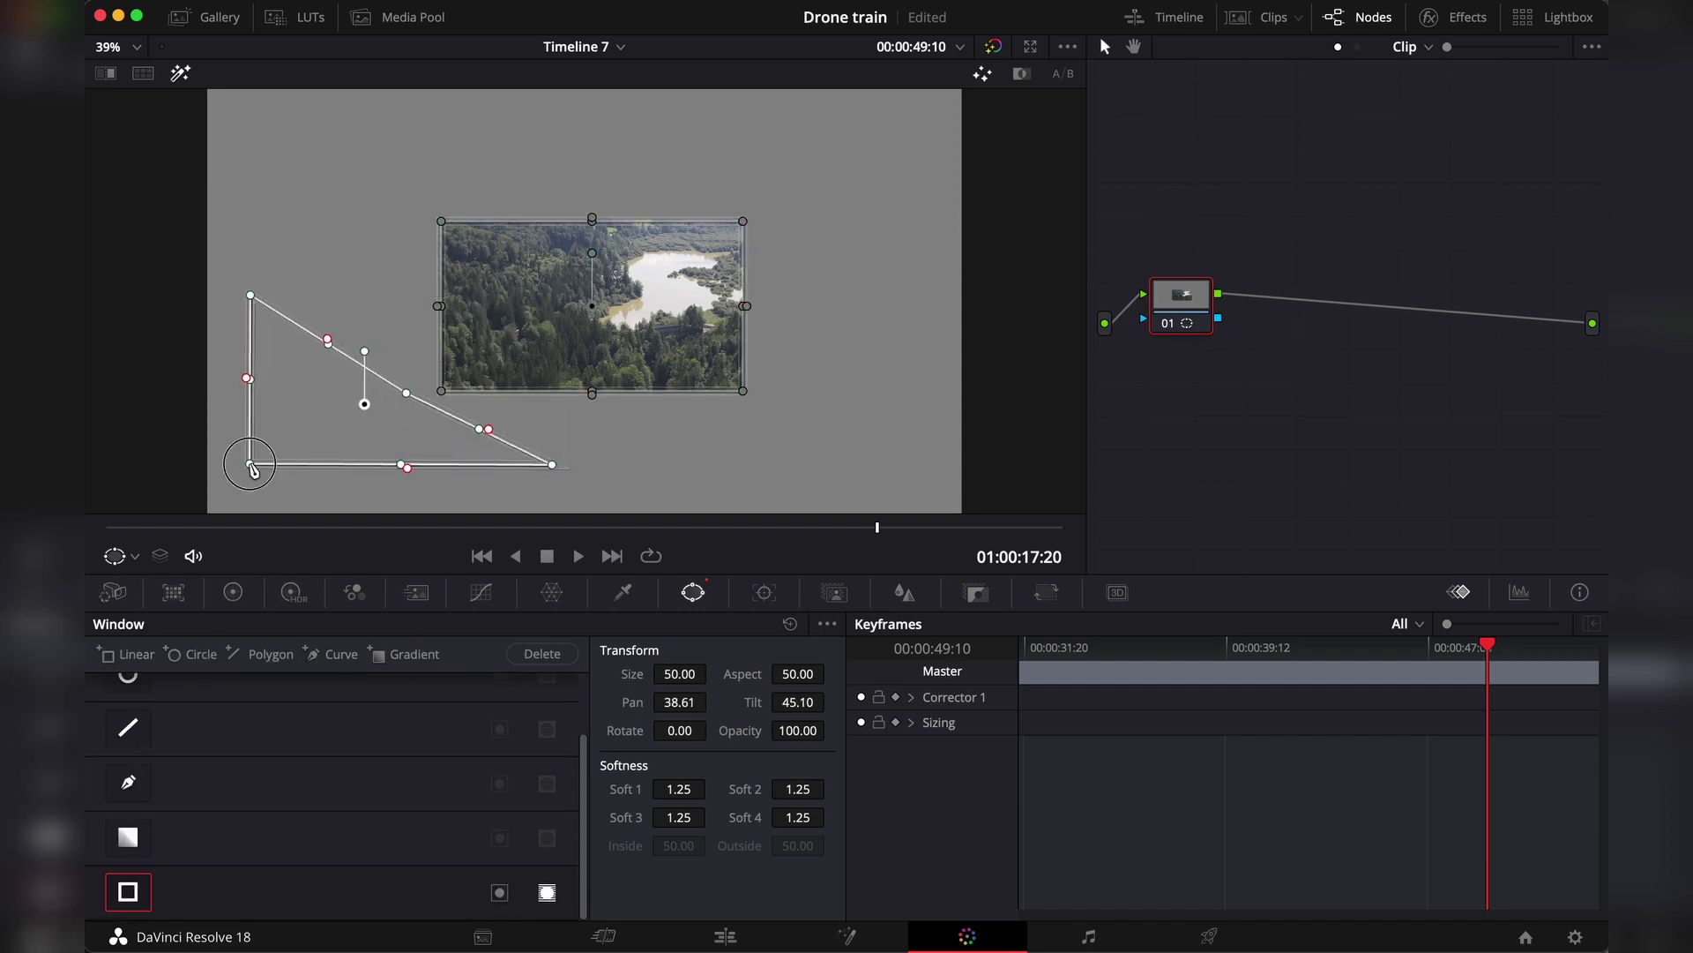
drag(251, 465, 362, 424)
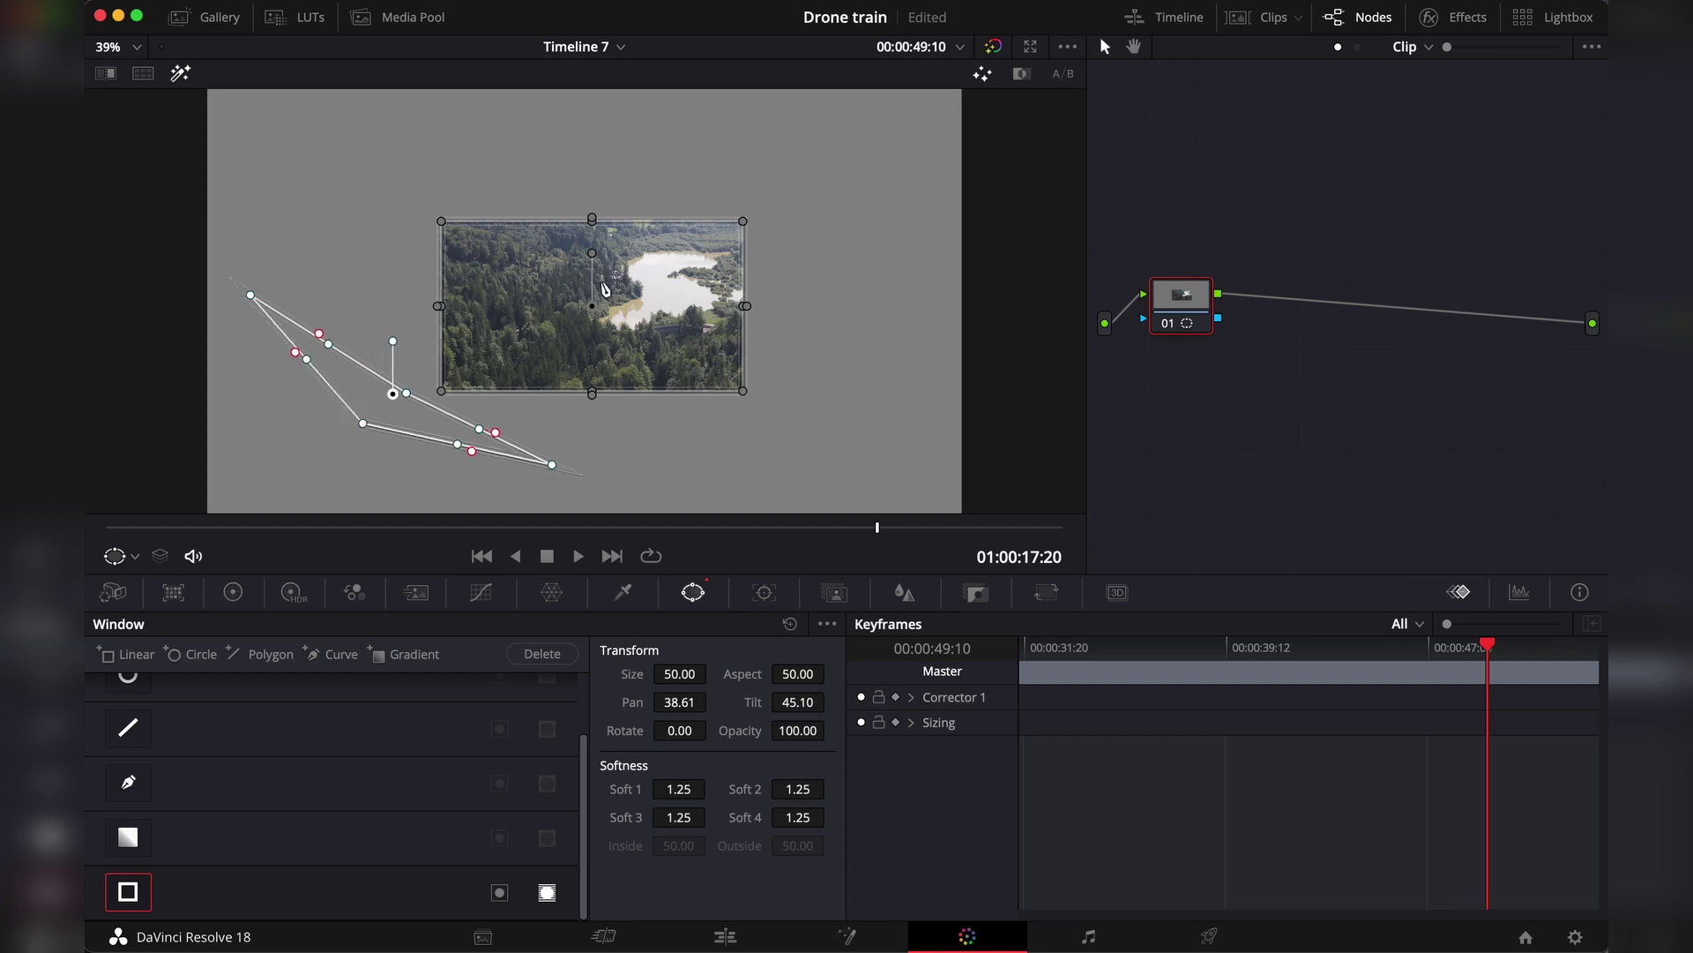
Step: Move the rectangle up-right to Pan 53.80, Tilt 51.57 and delete the second window
drag(596, 308, 646, 276)
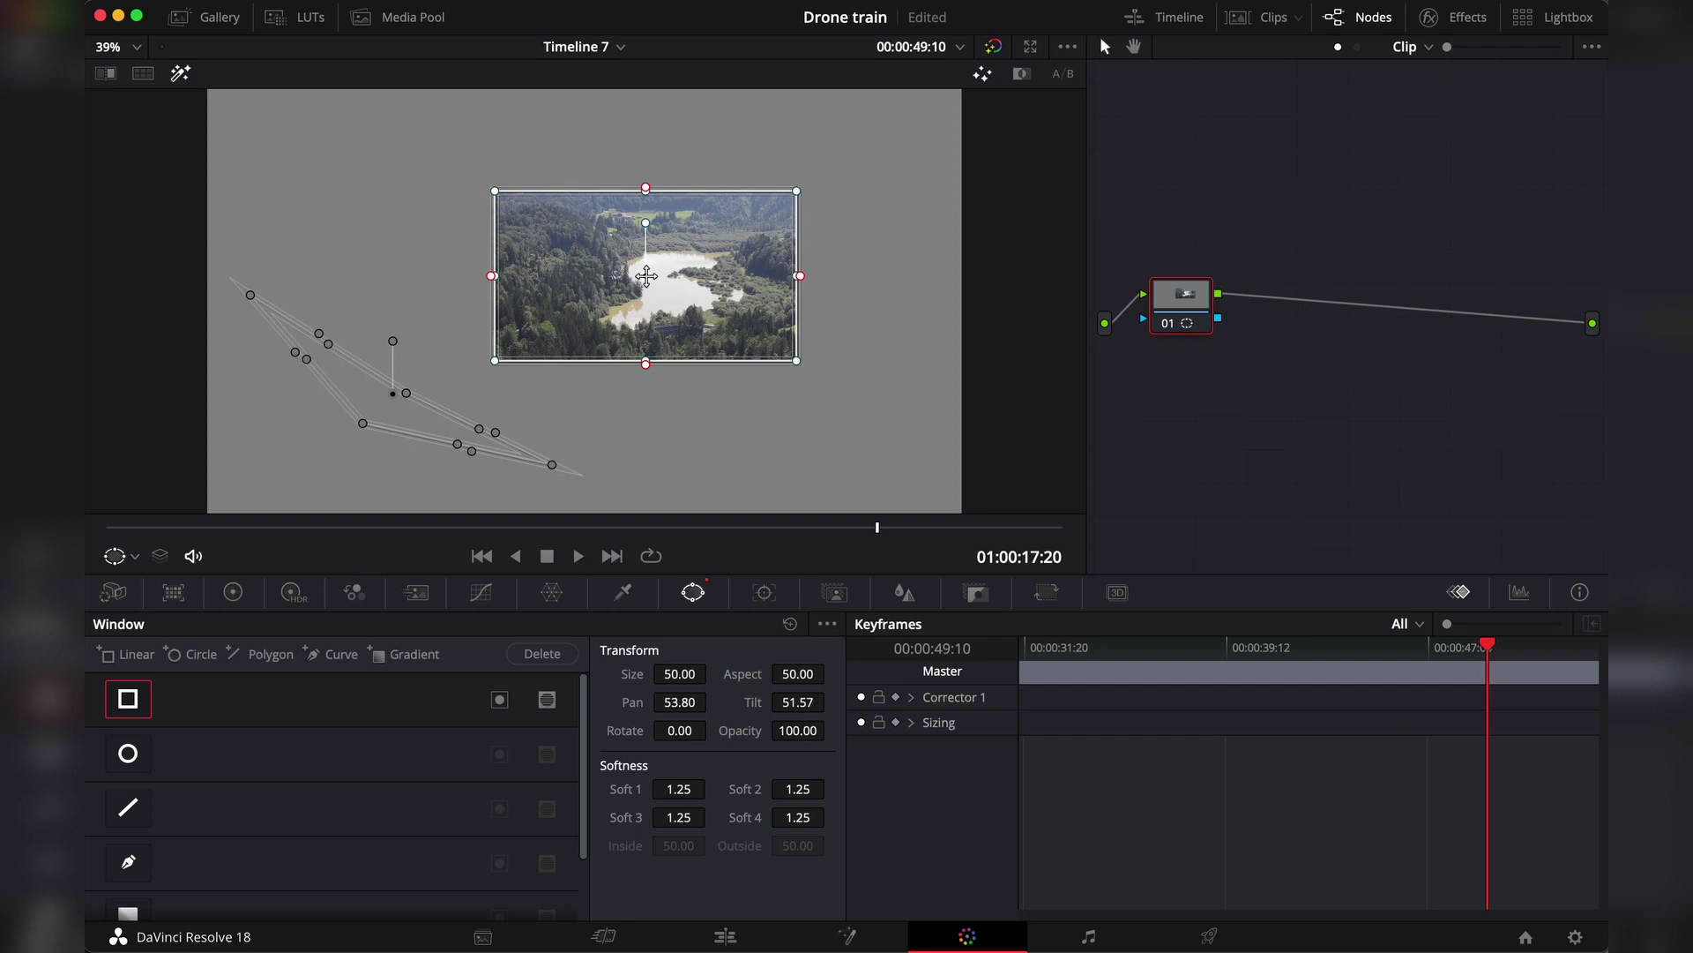
drag(393, 394, 810, 180)
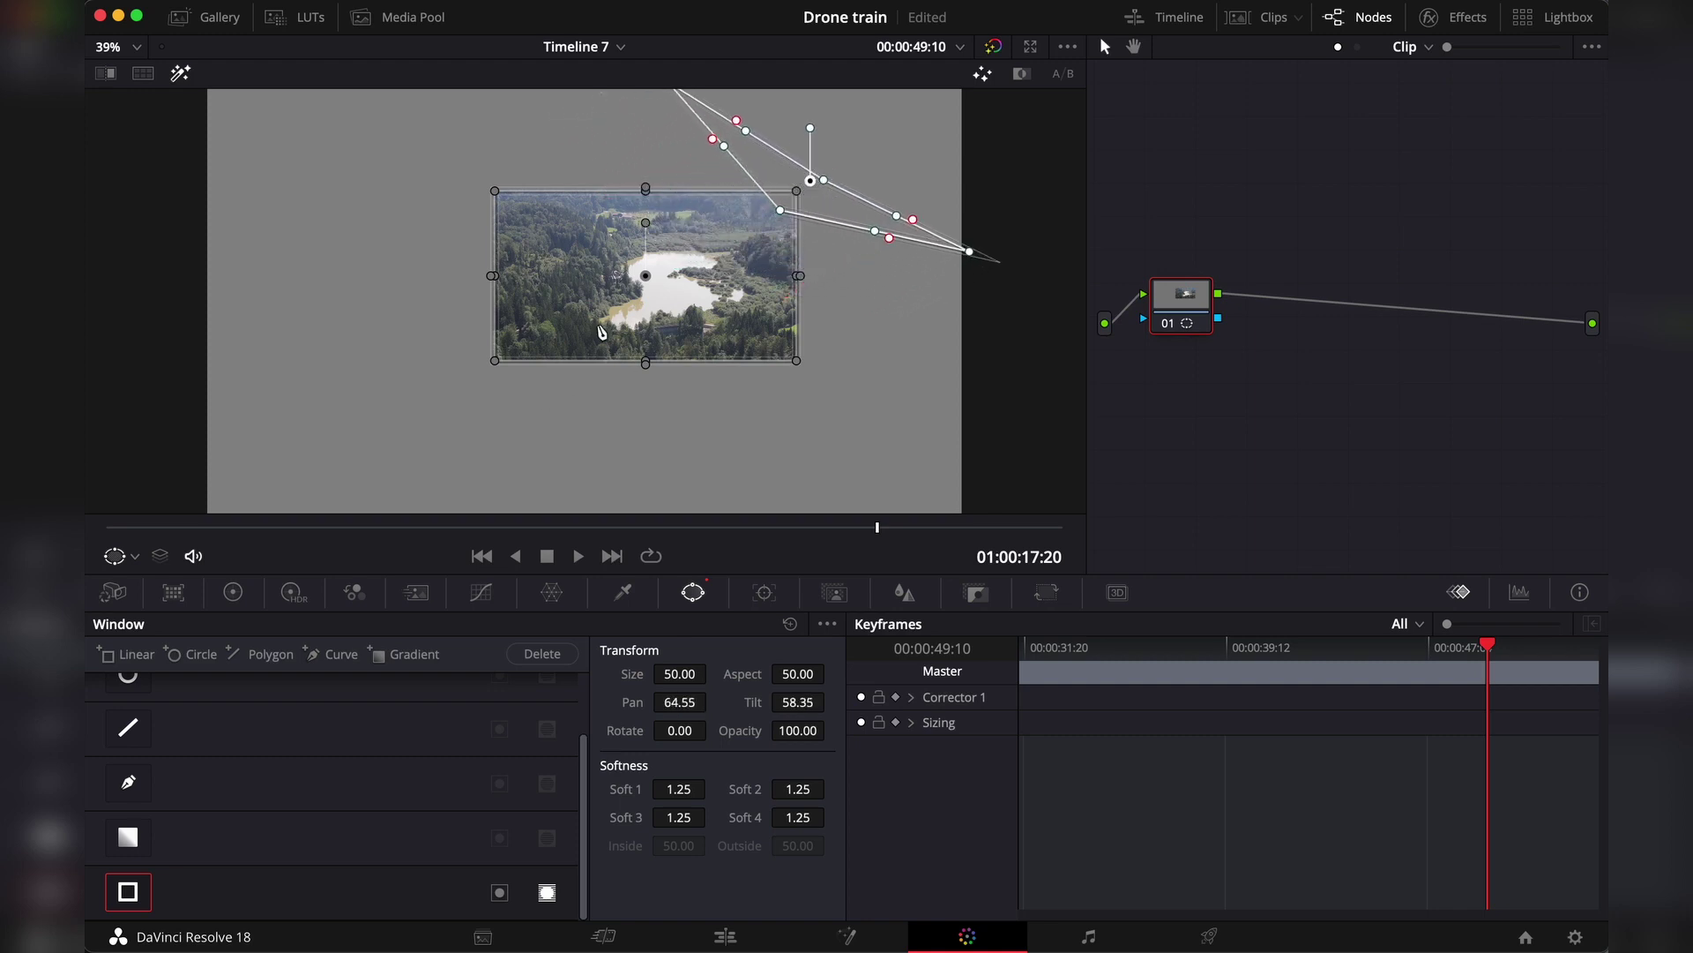
drag(602, 334, 230, 528)
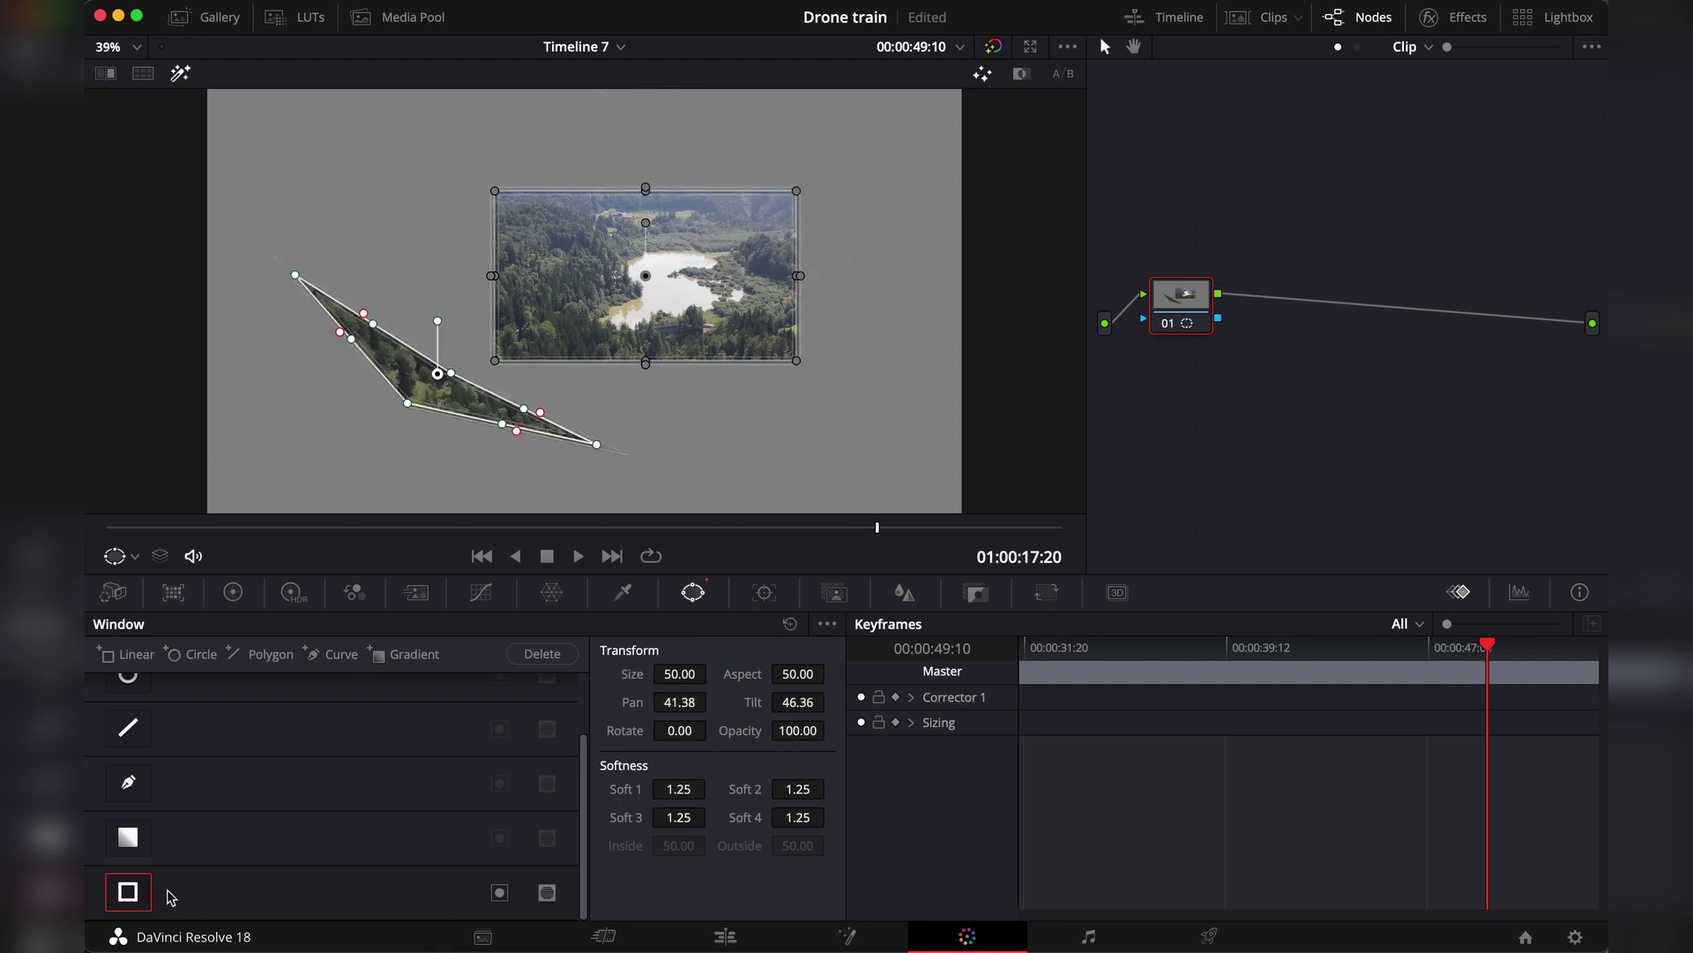
click(541, 652)
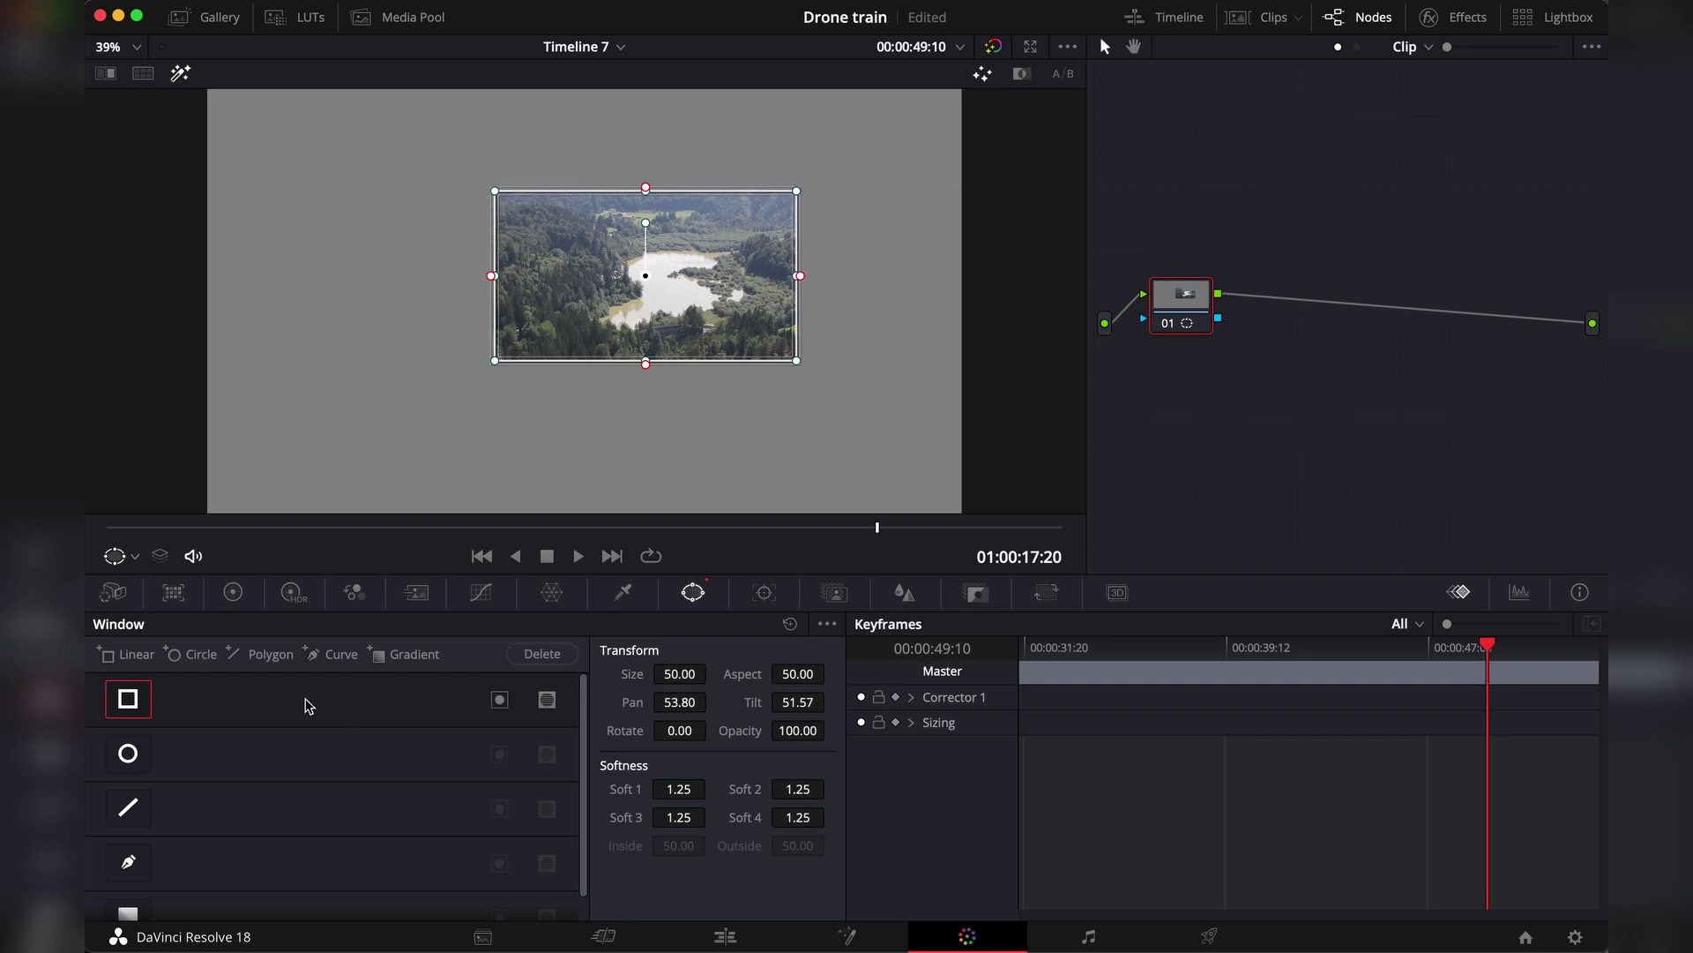
Step: Reset the lake window to its default rectangle via the window options menu
key(super+z)
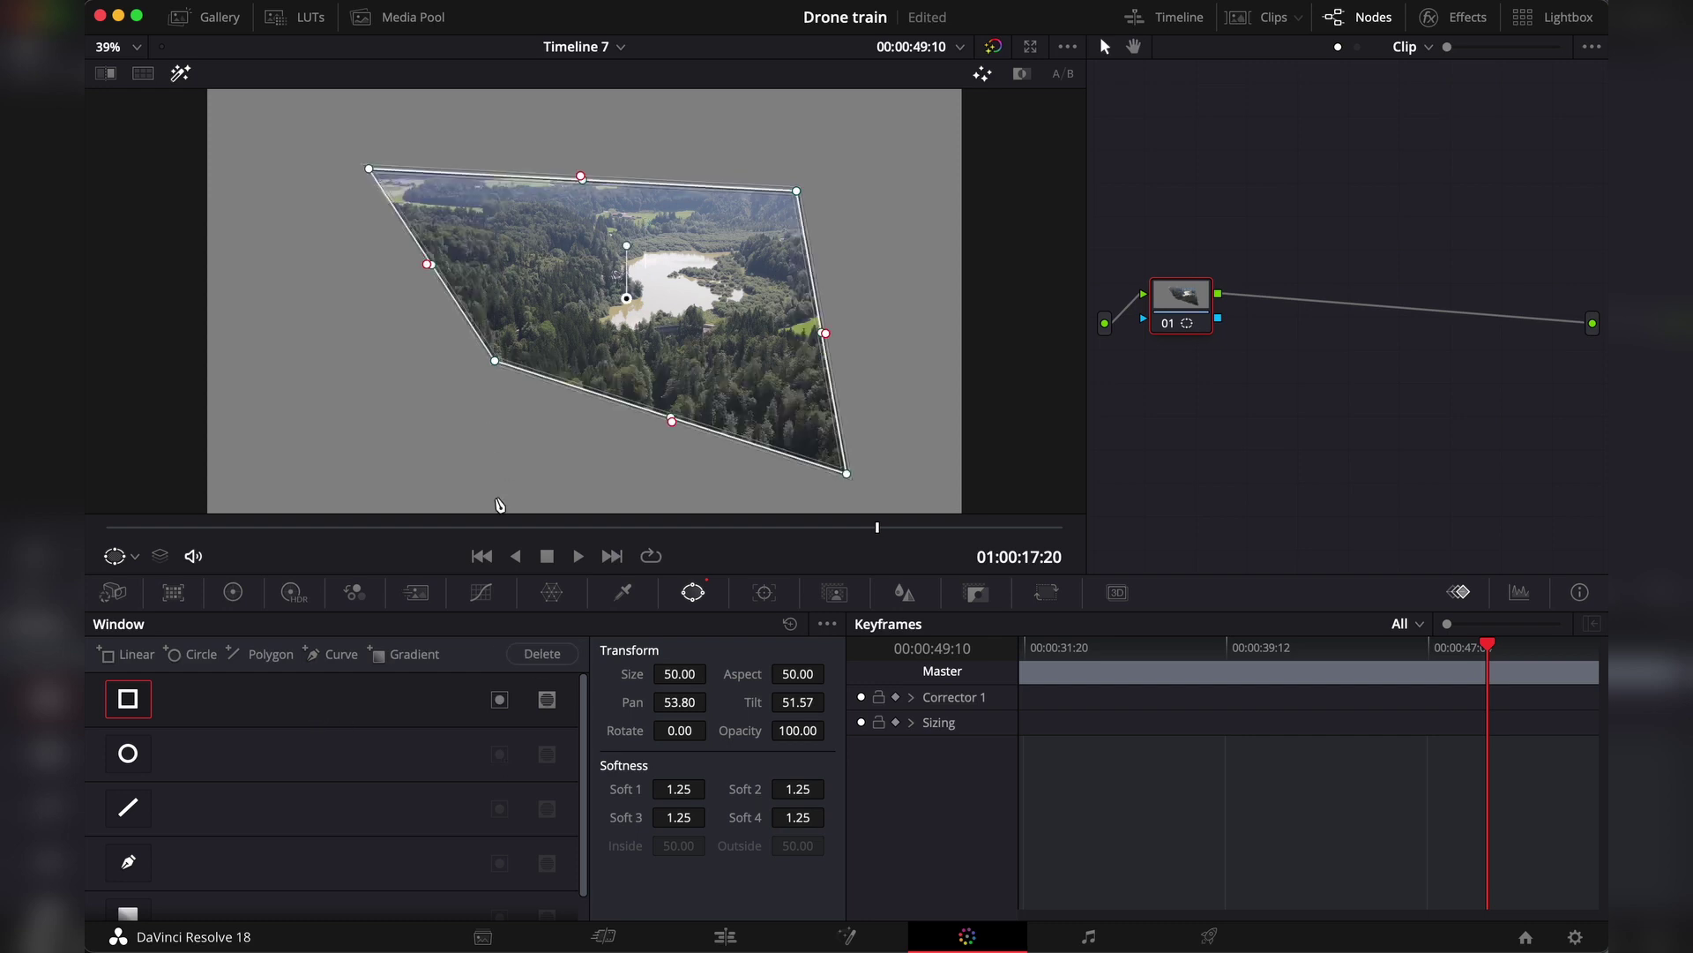
click(129, 709)
click(128, 709)
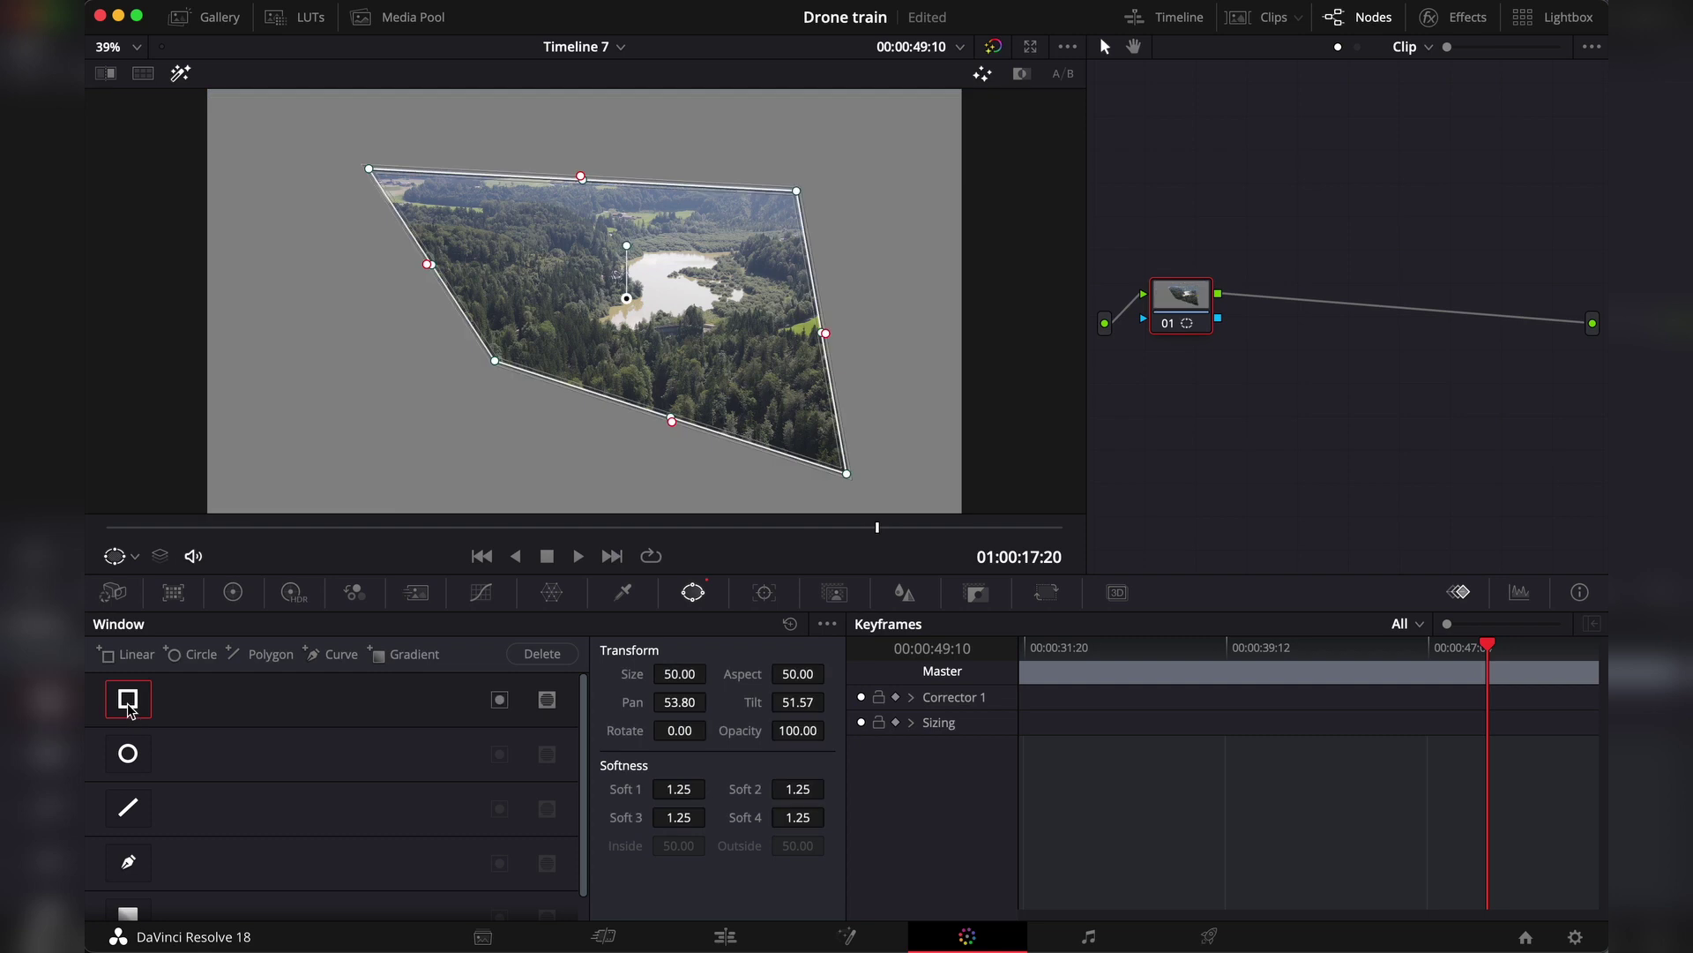
click(829, 624)
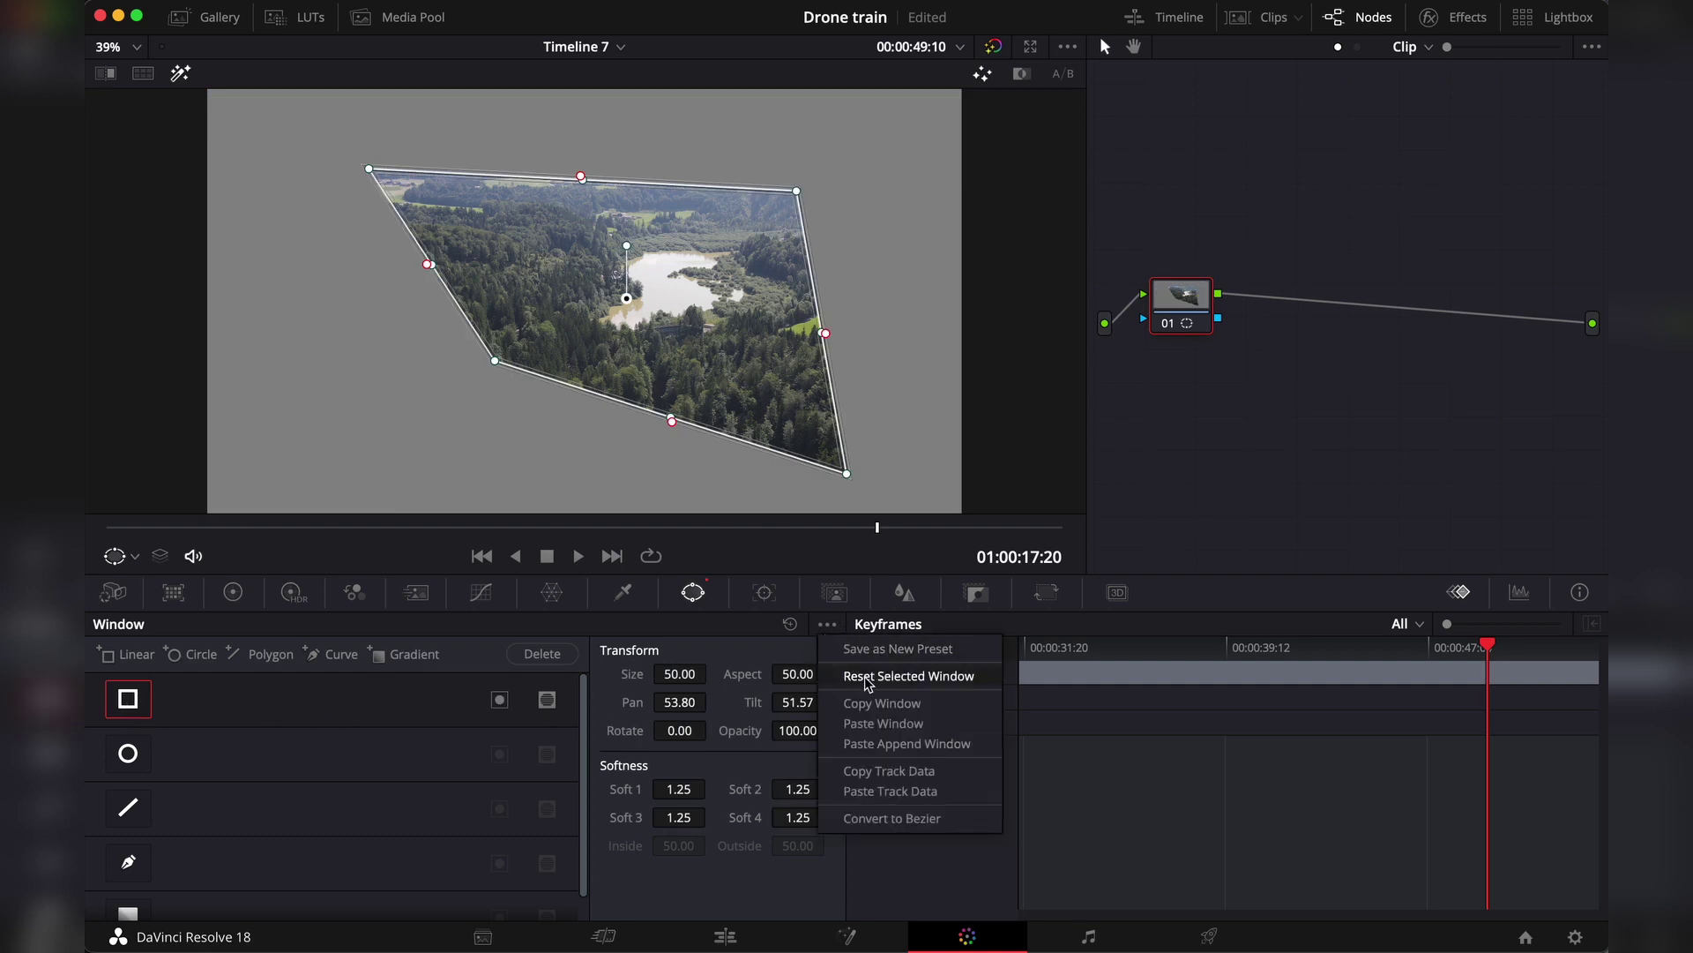
click(959, 686)
Step: Skew the top-left corner, soften the left edge to Soft 1 7.54, and shift the window right
drag(434, 215, 244, 176)
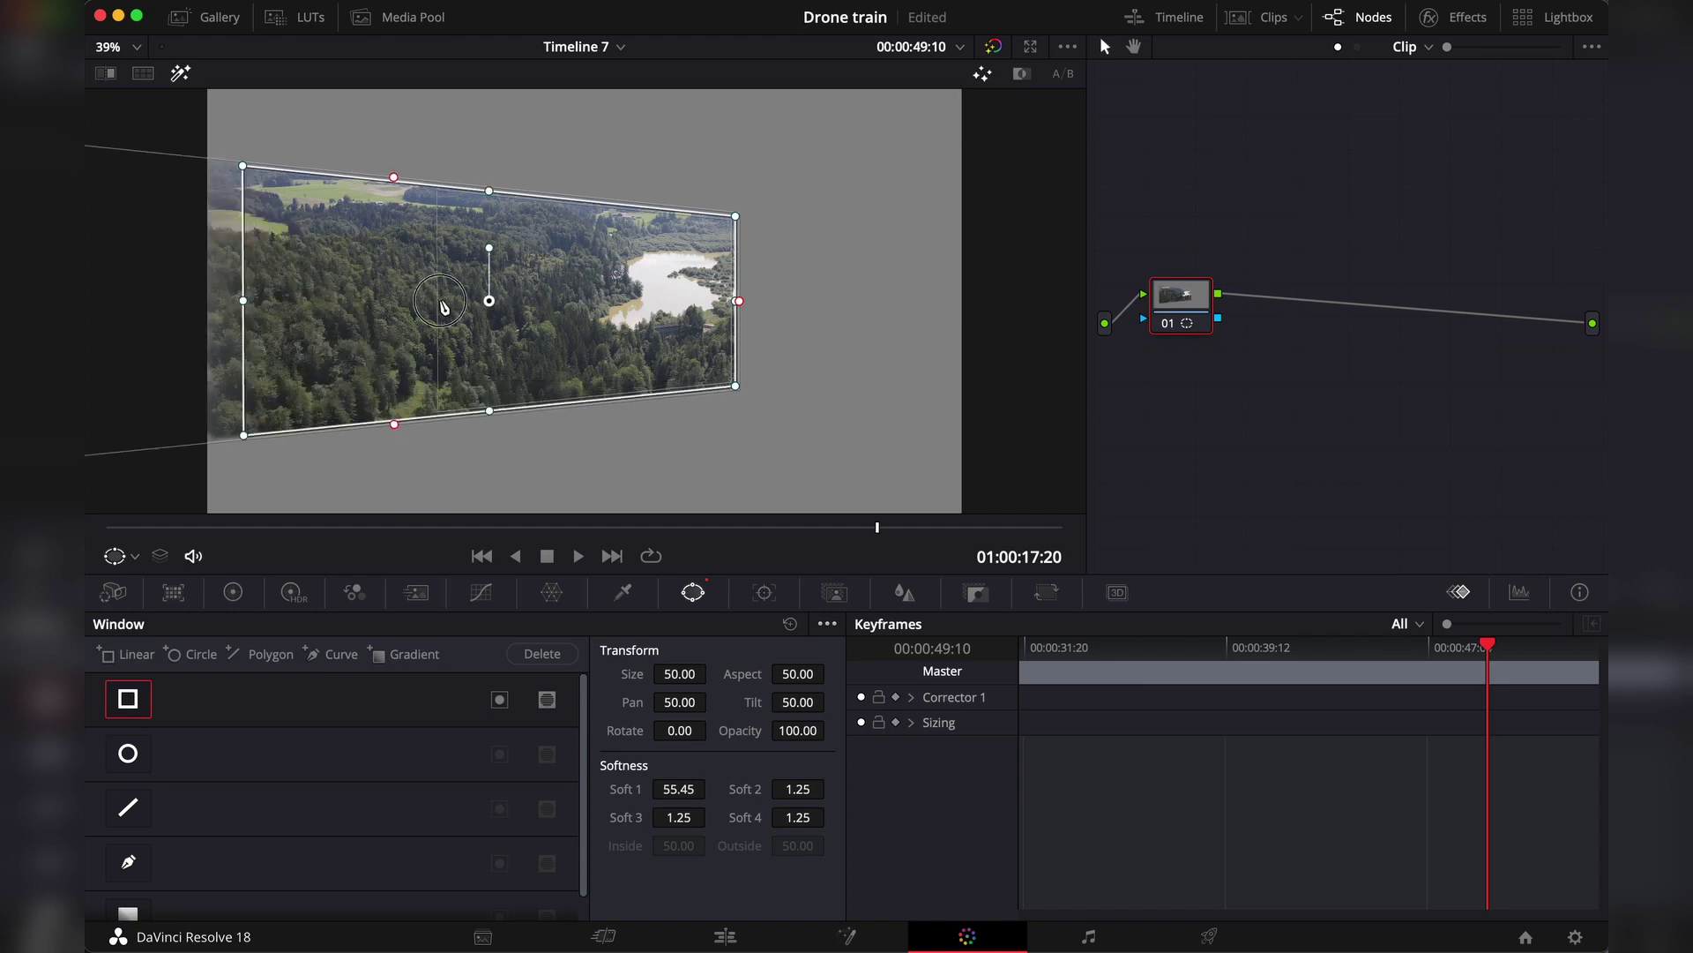
drag(443, 306, 306, 313)
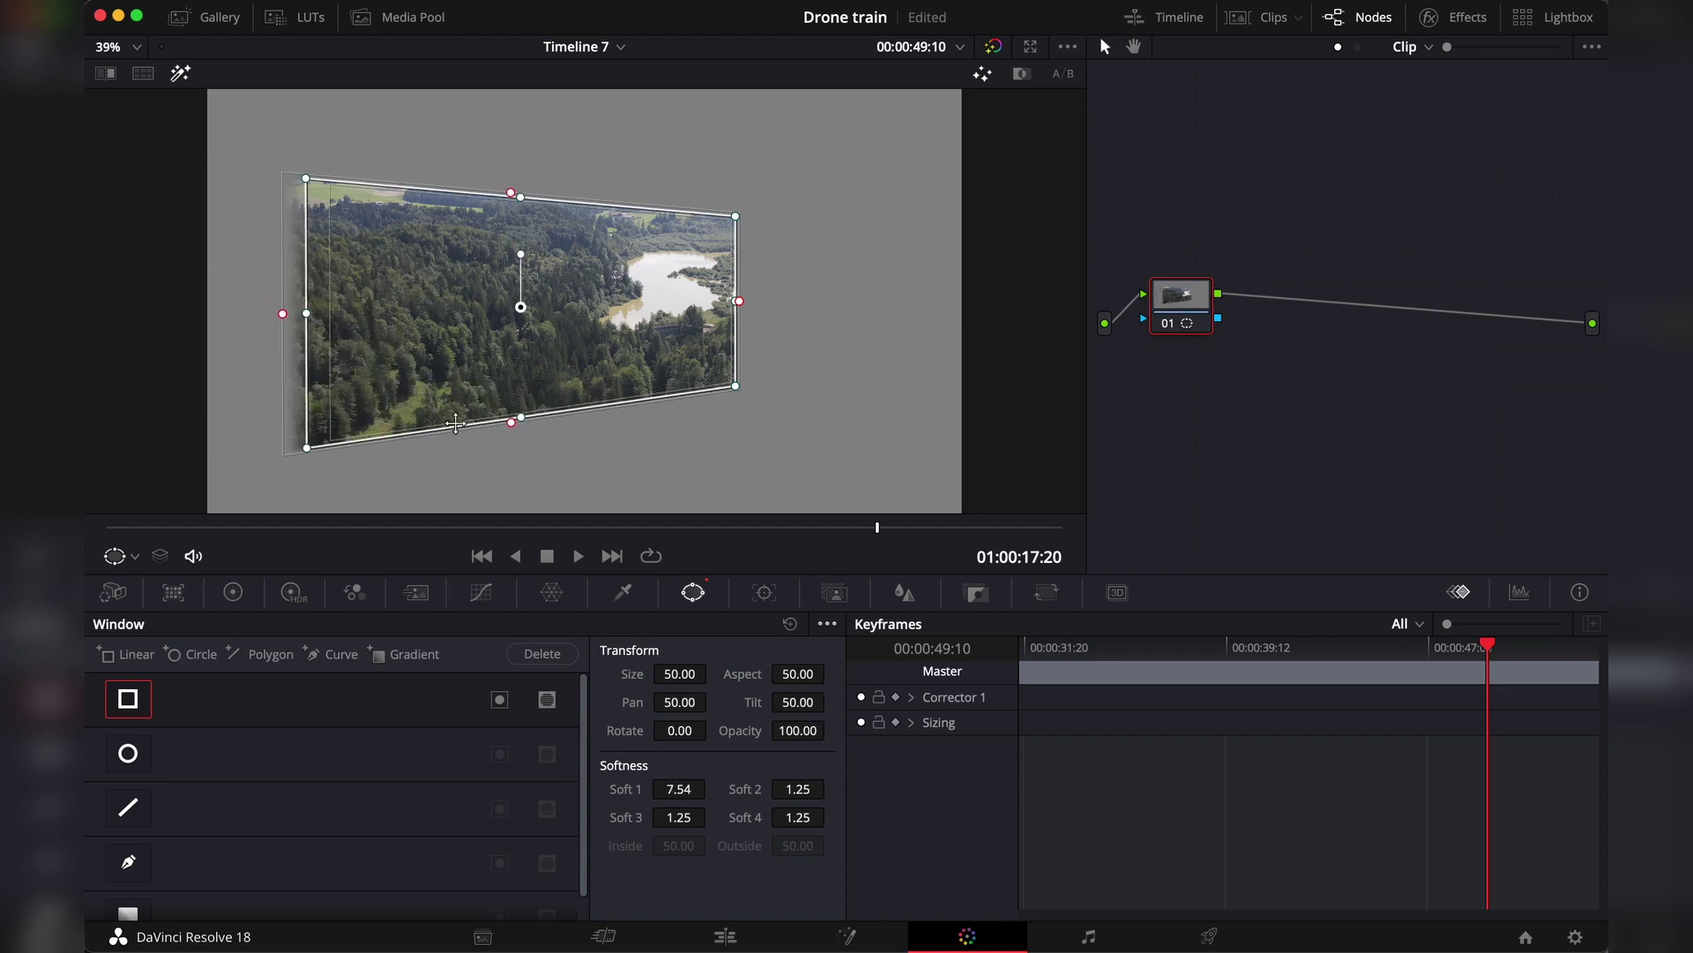
drag(620, 406, 654, 405)
Step: Enable the circle window and convert it to a Bezier curve window
click(229, 752)
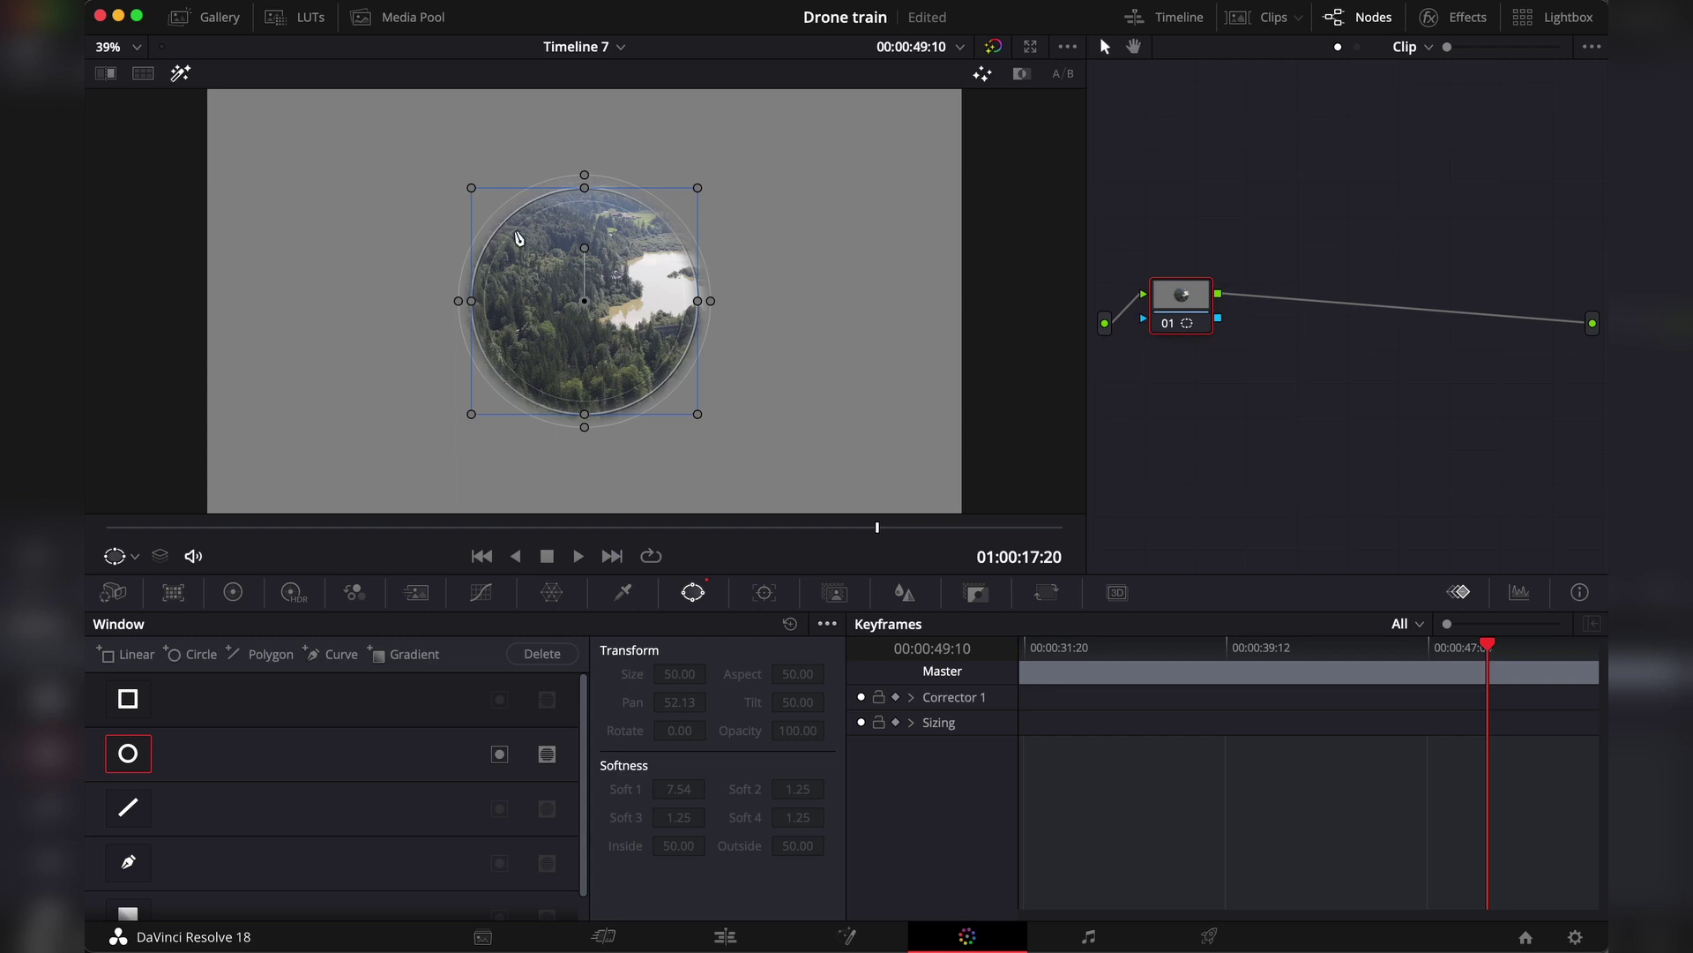
click(487, 273)
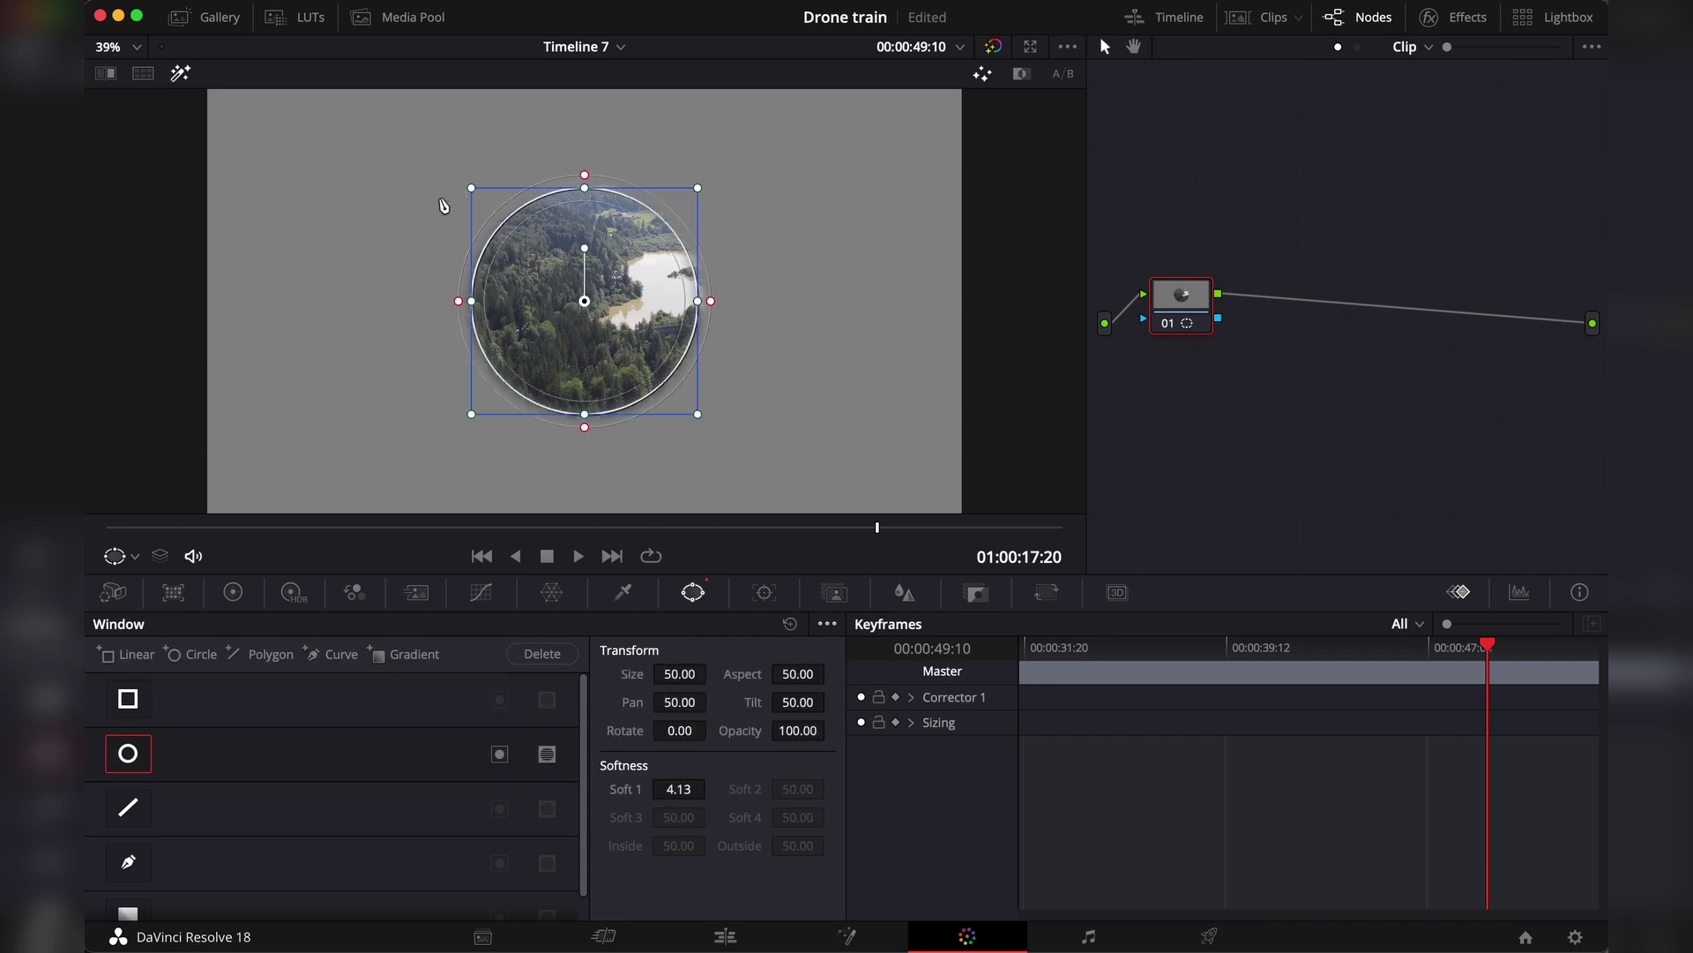
click(237, 752)
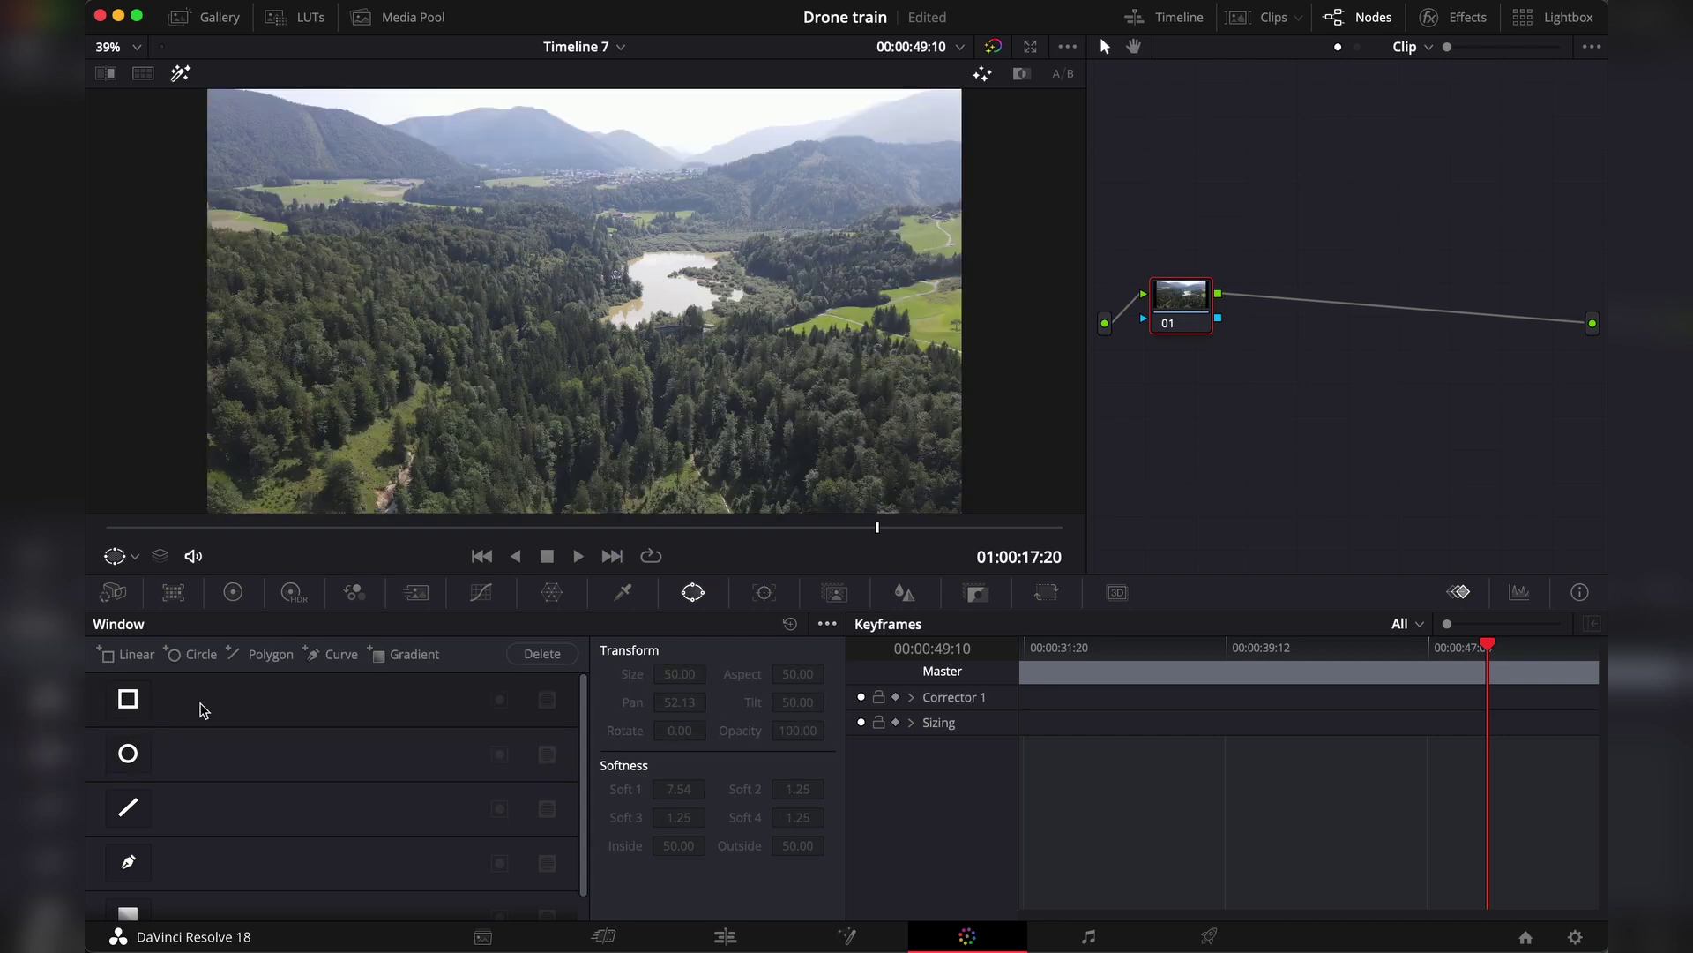
click(147, 753)
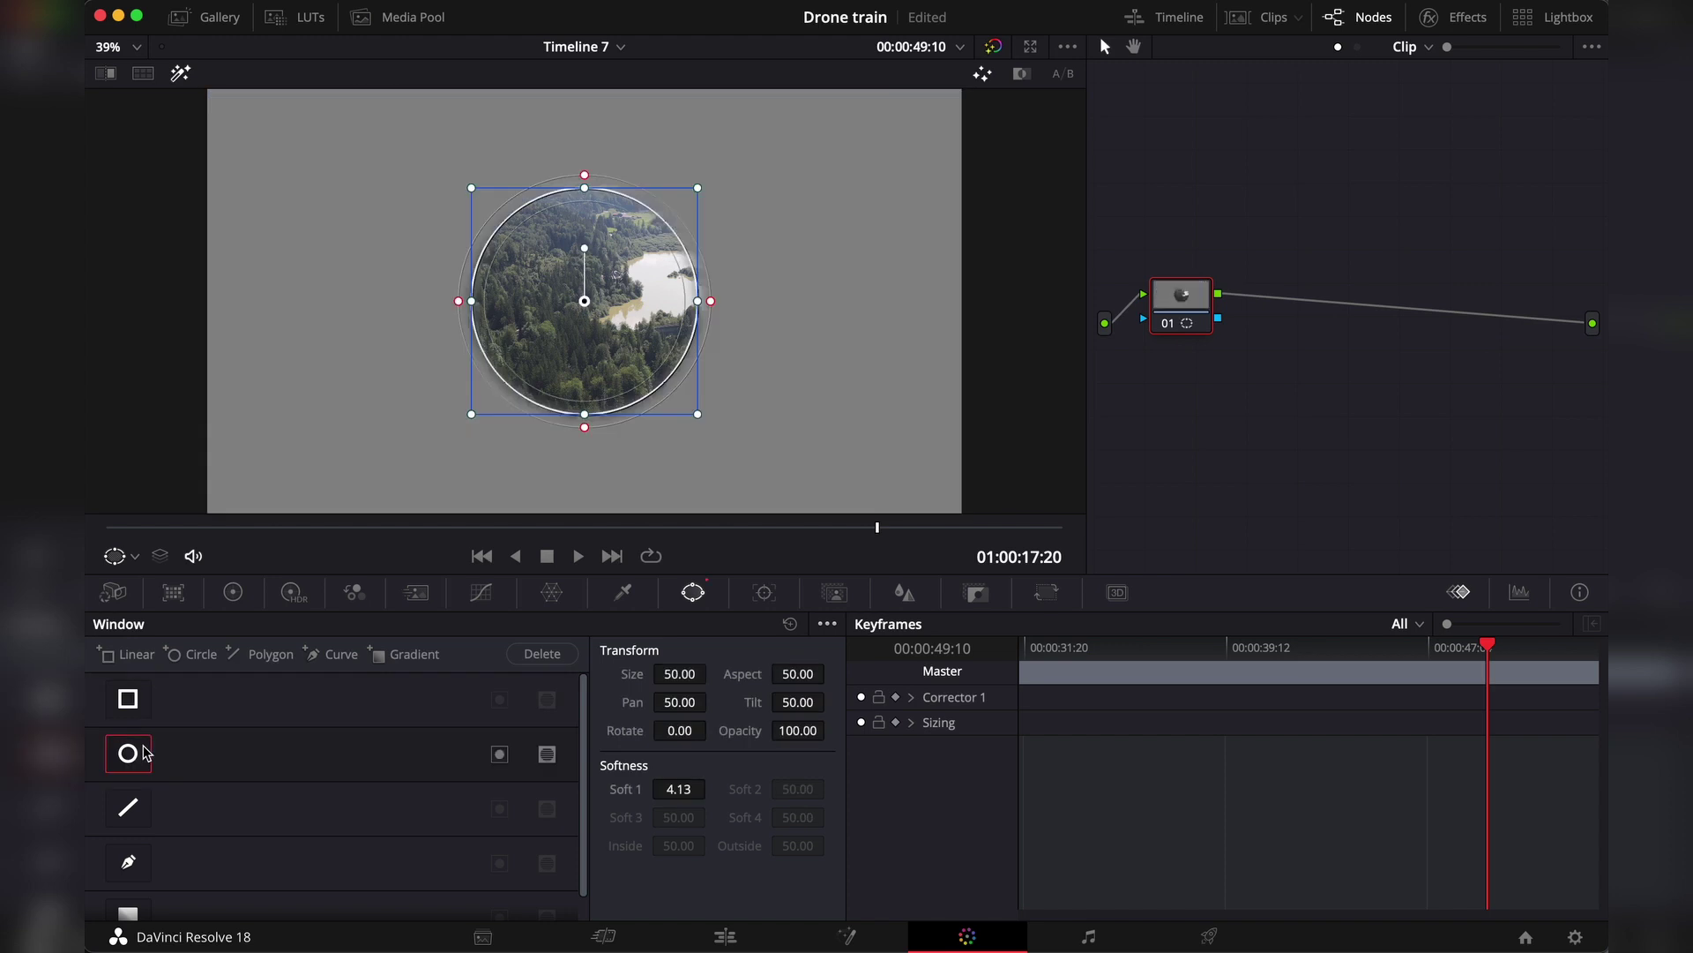
click(827, 625)
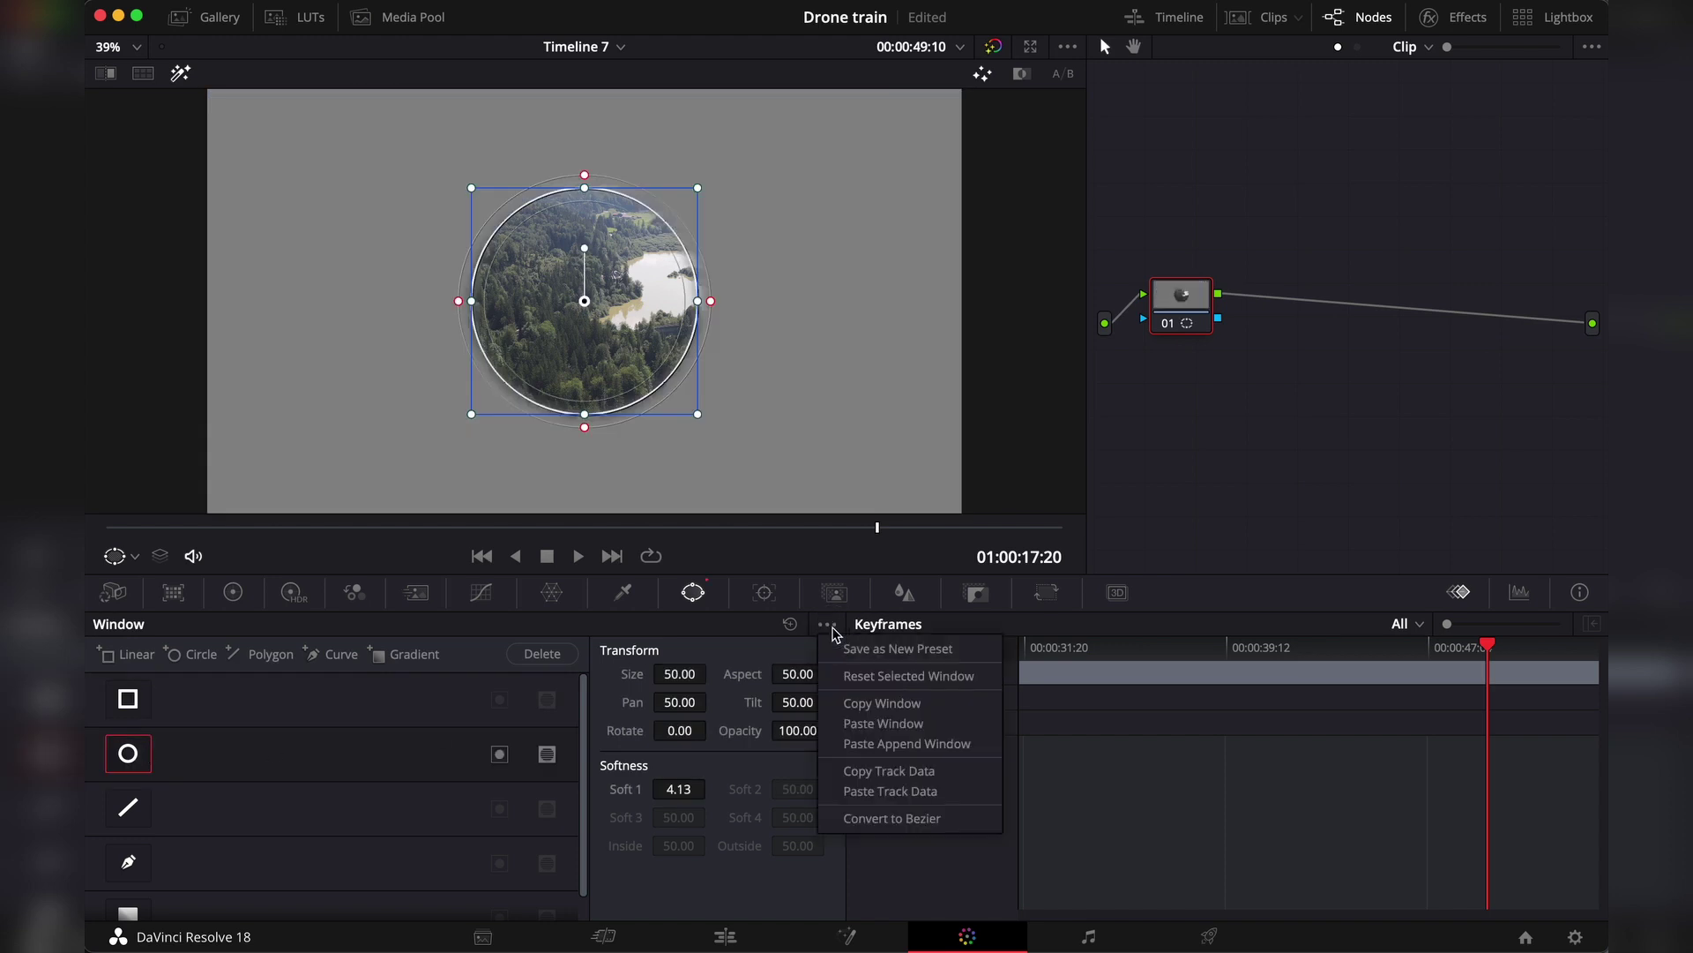
click(896, 818)
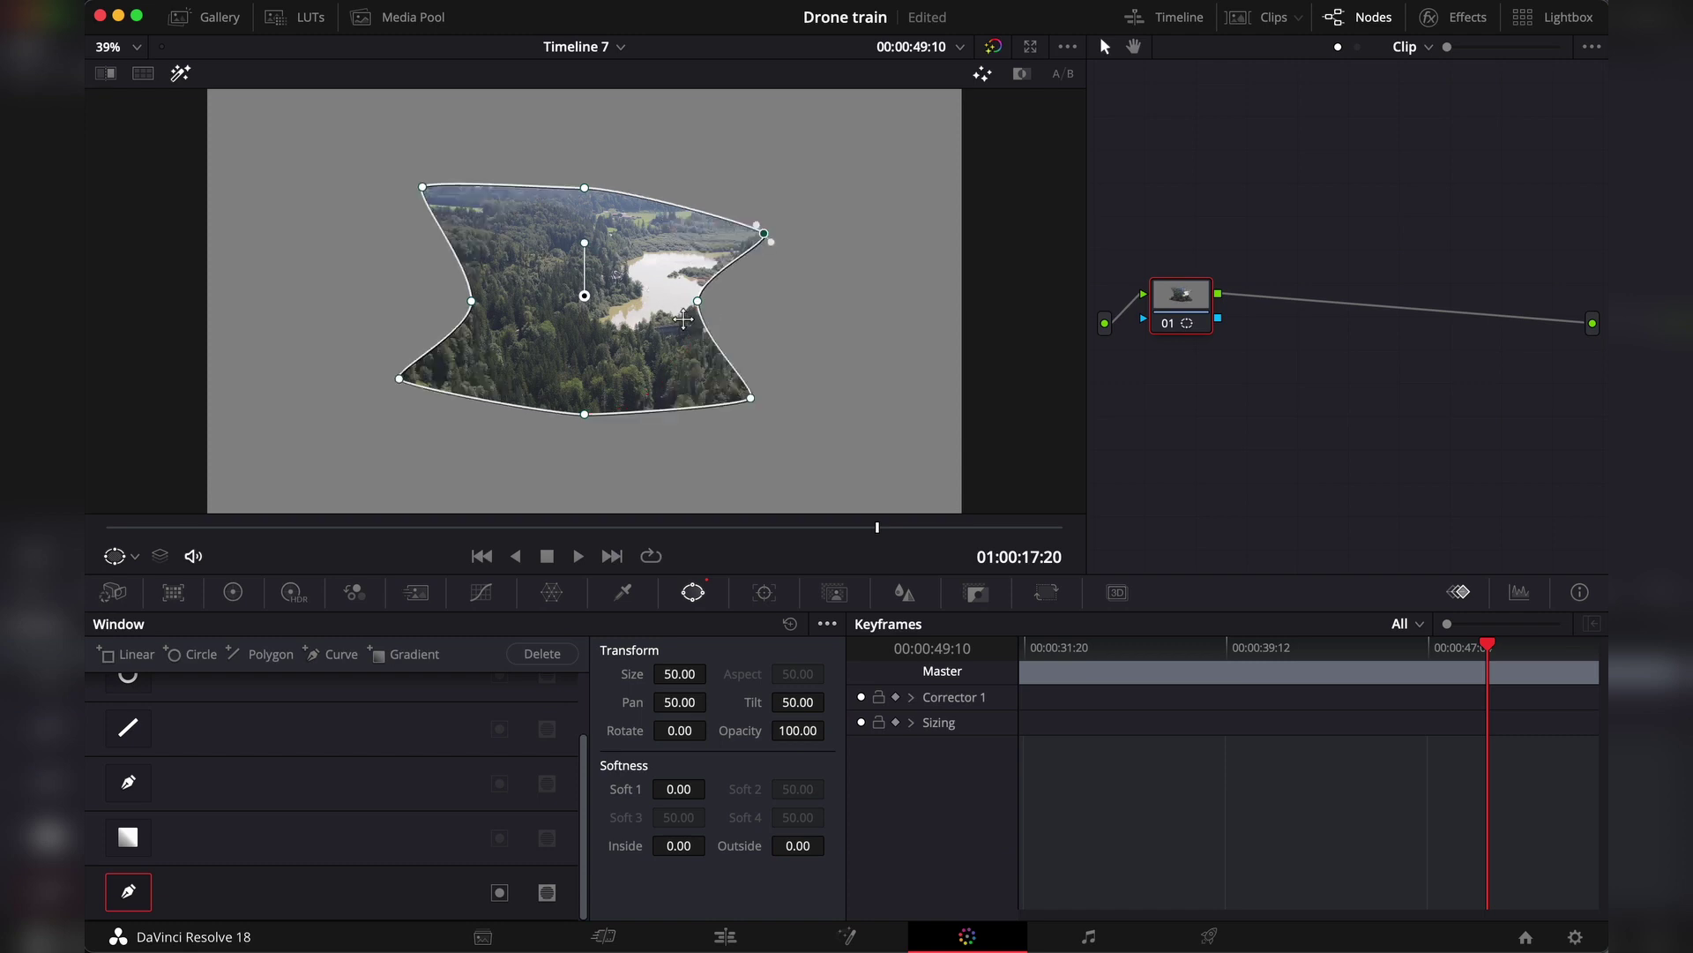
Step: Add points to the linear window, pulling its left, top and right edges outward
scroll(173, 776, up, 2)
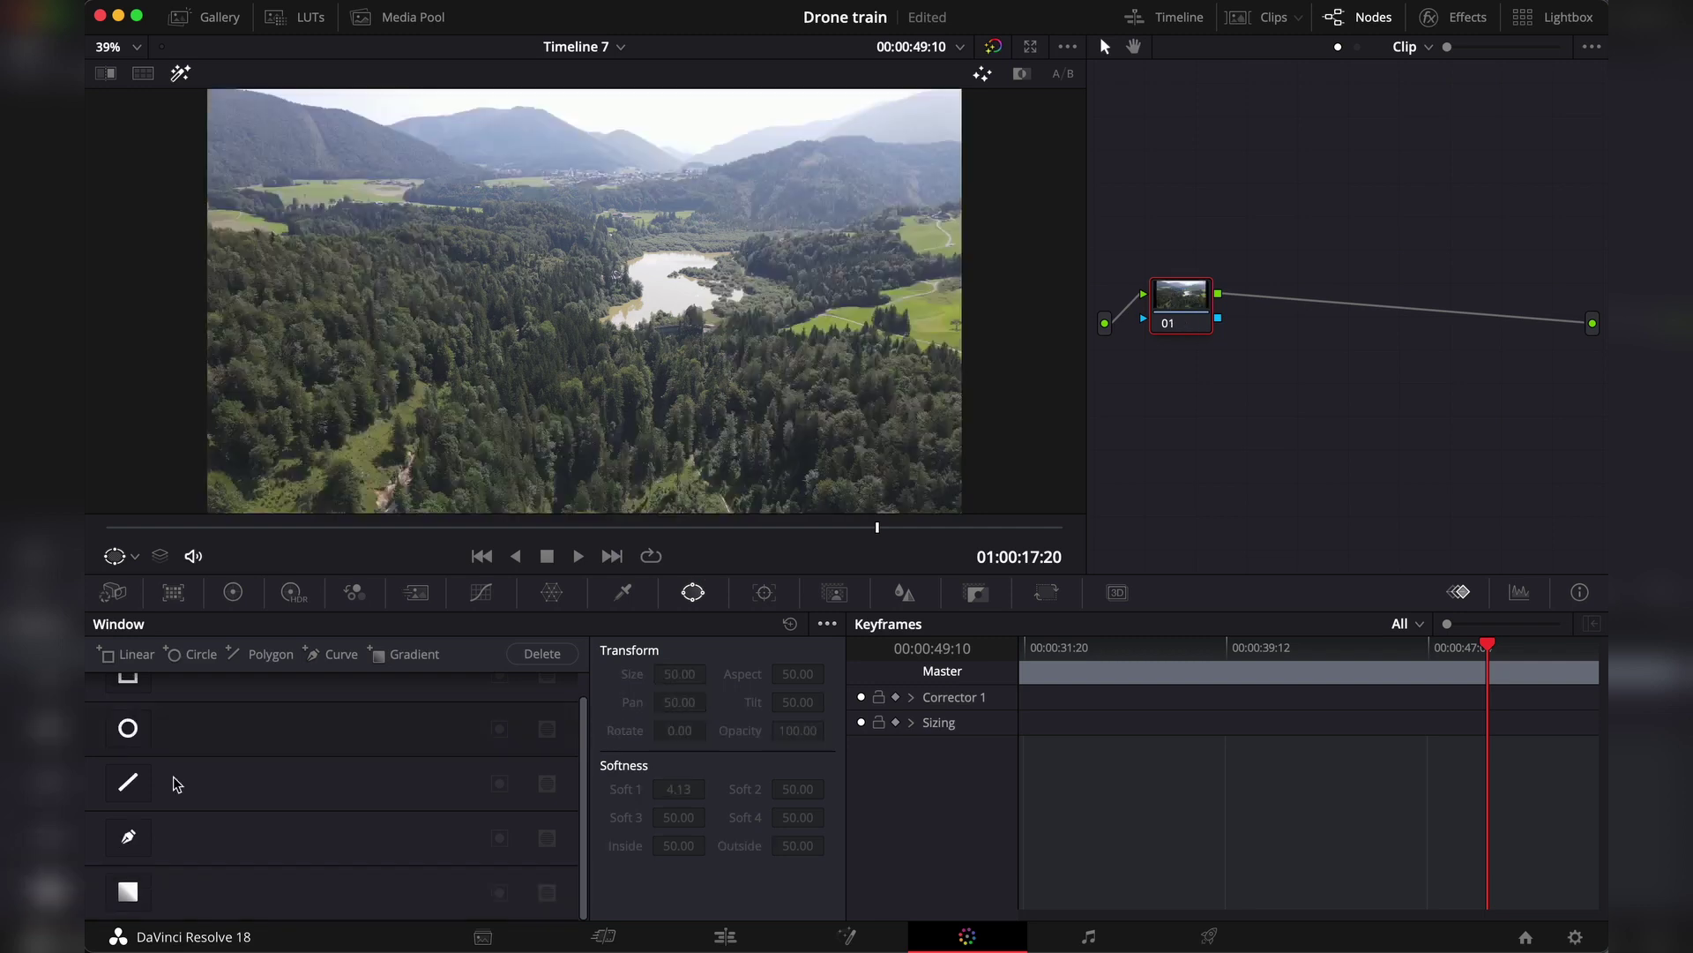
click(147, 780)
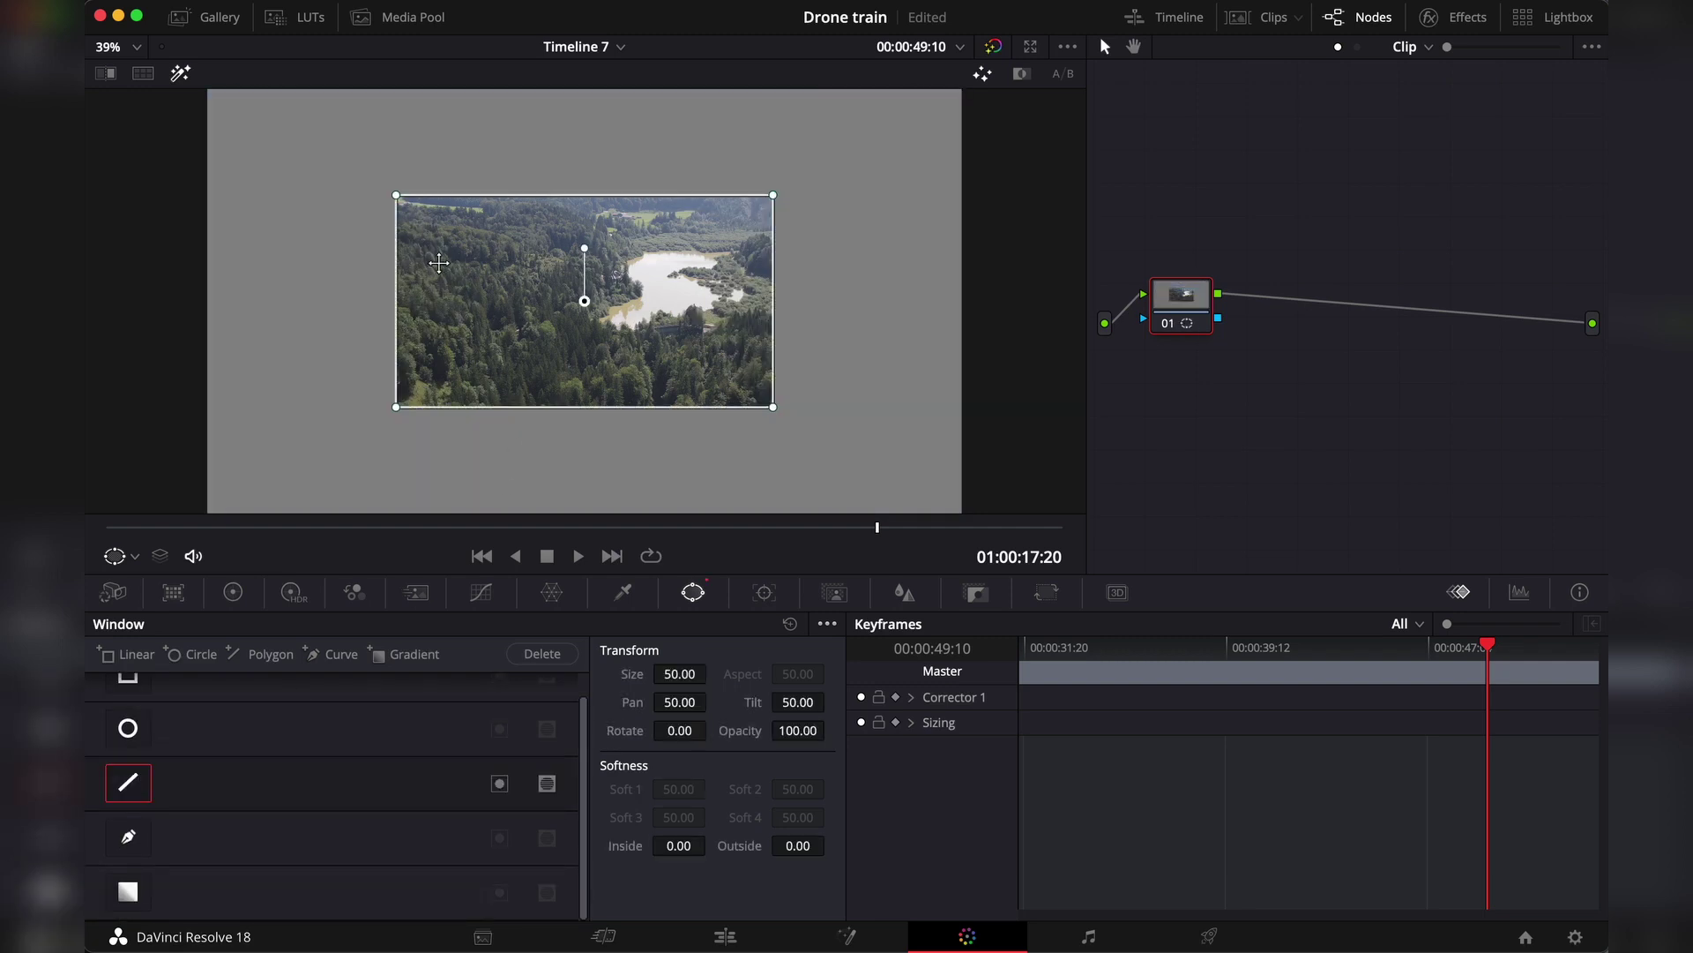
drag(407, 297, 259, 308)
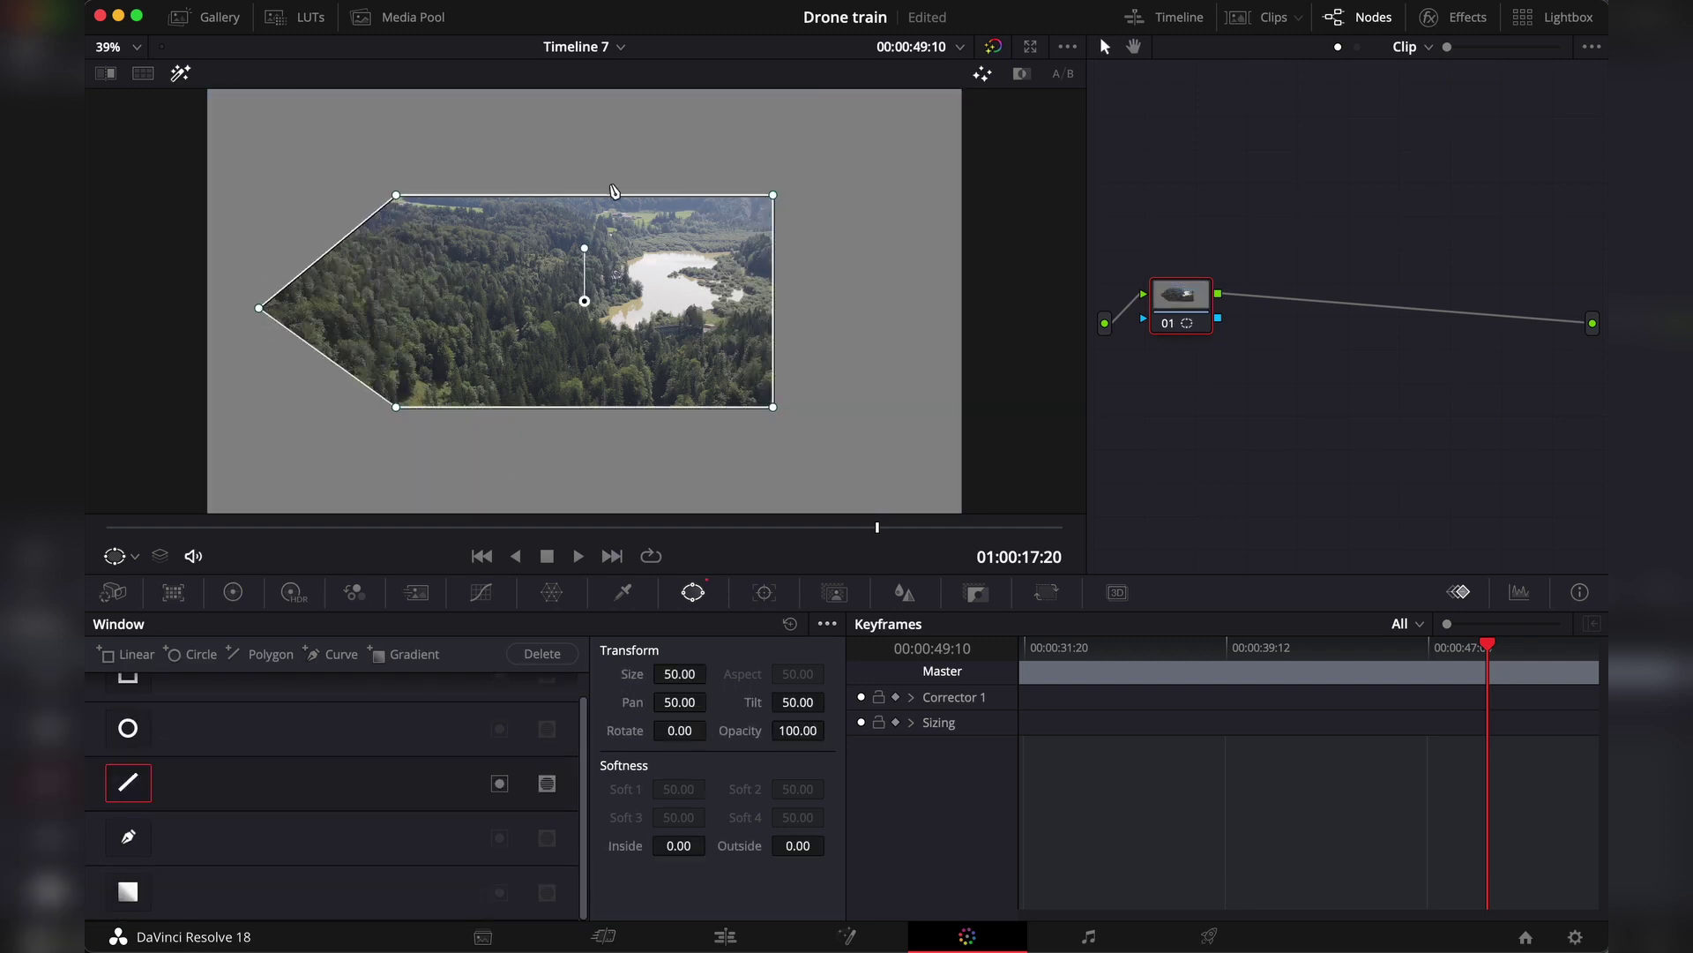
drag(616, 195, 605, 134)
drag(775, 304, 965, 340)
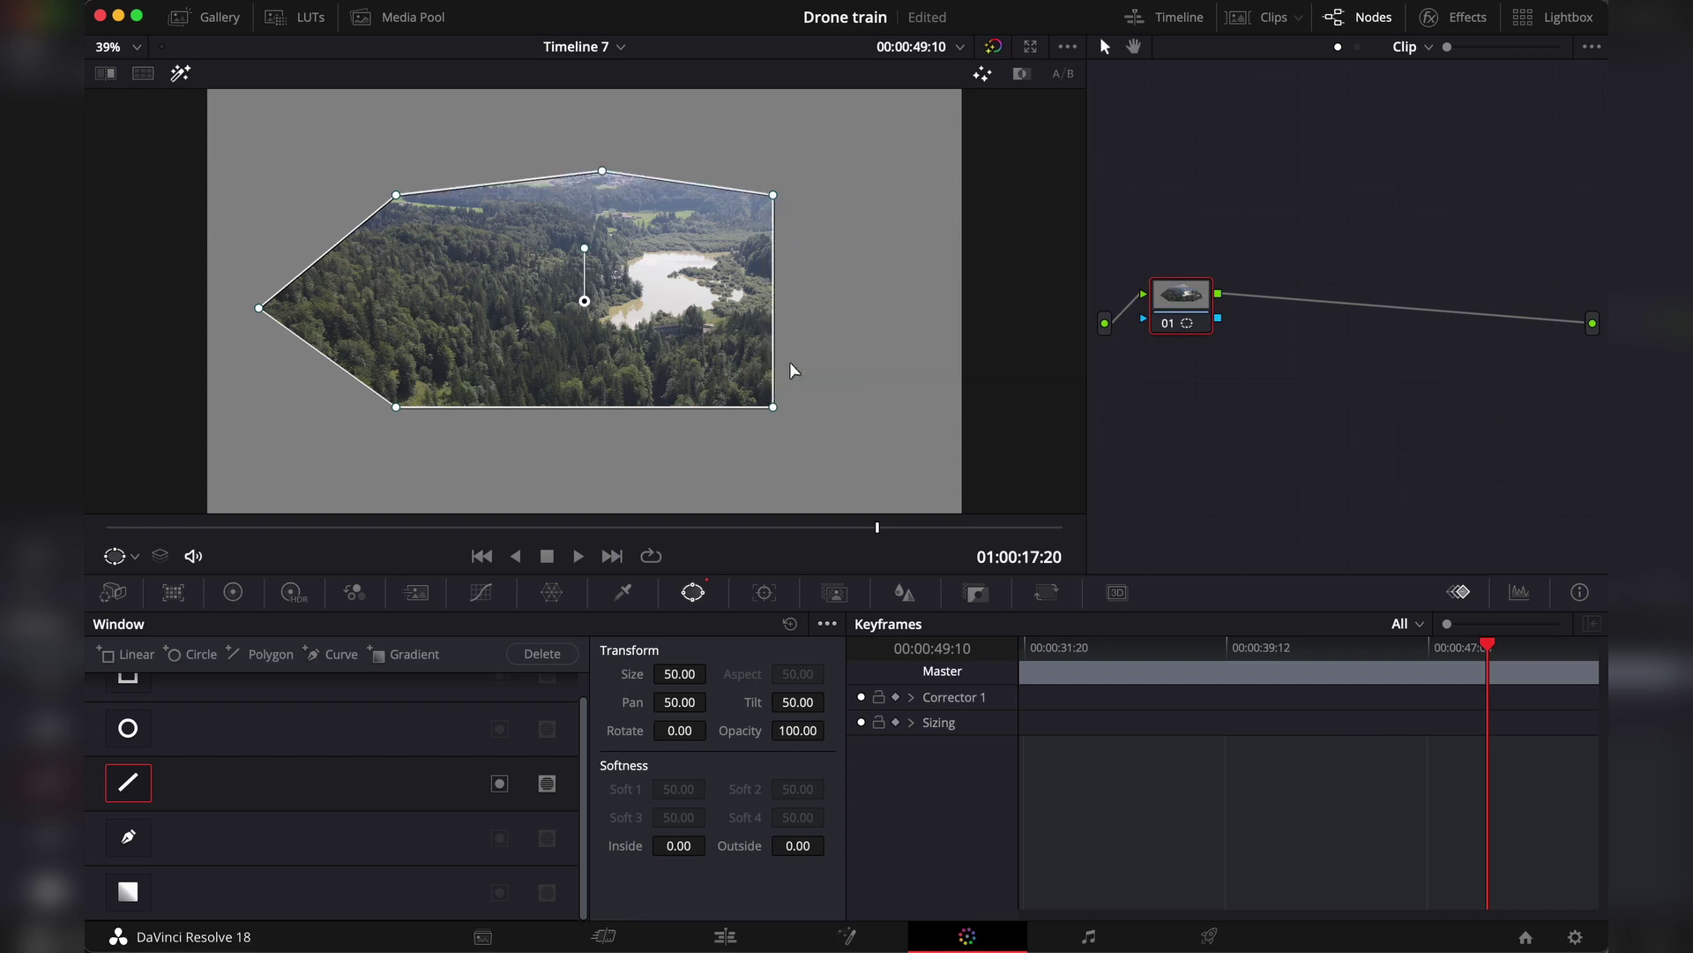
Step: Switch off the linear window and enable a curve window on node 01
click(128, 783)
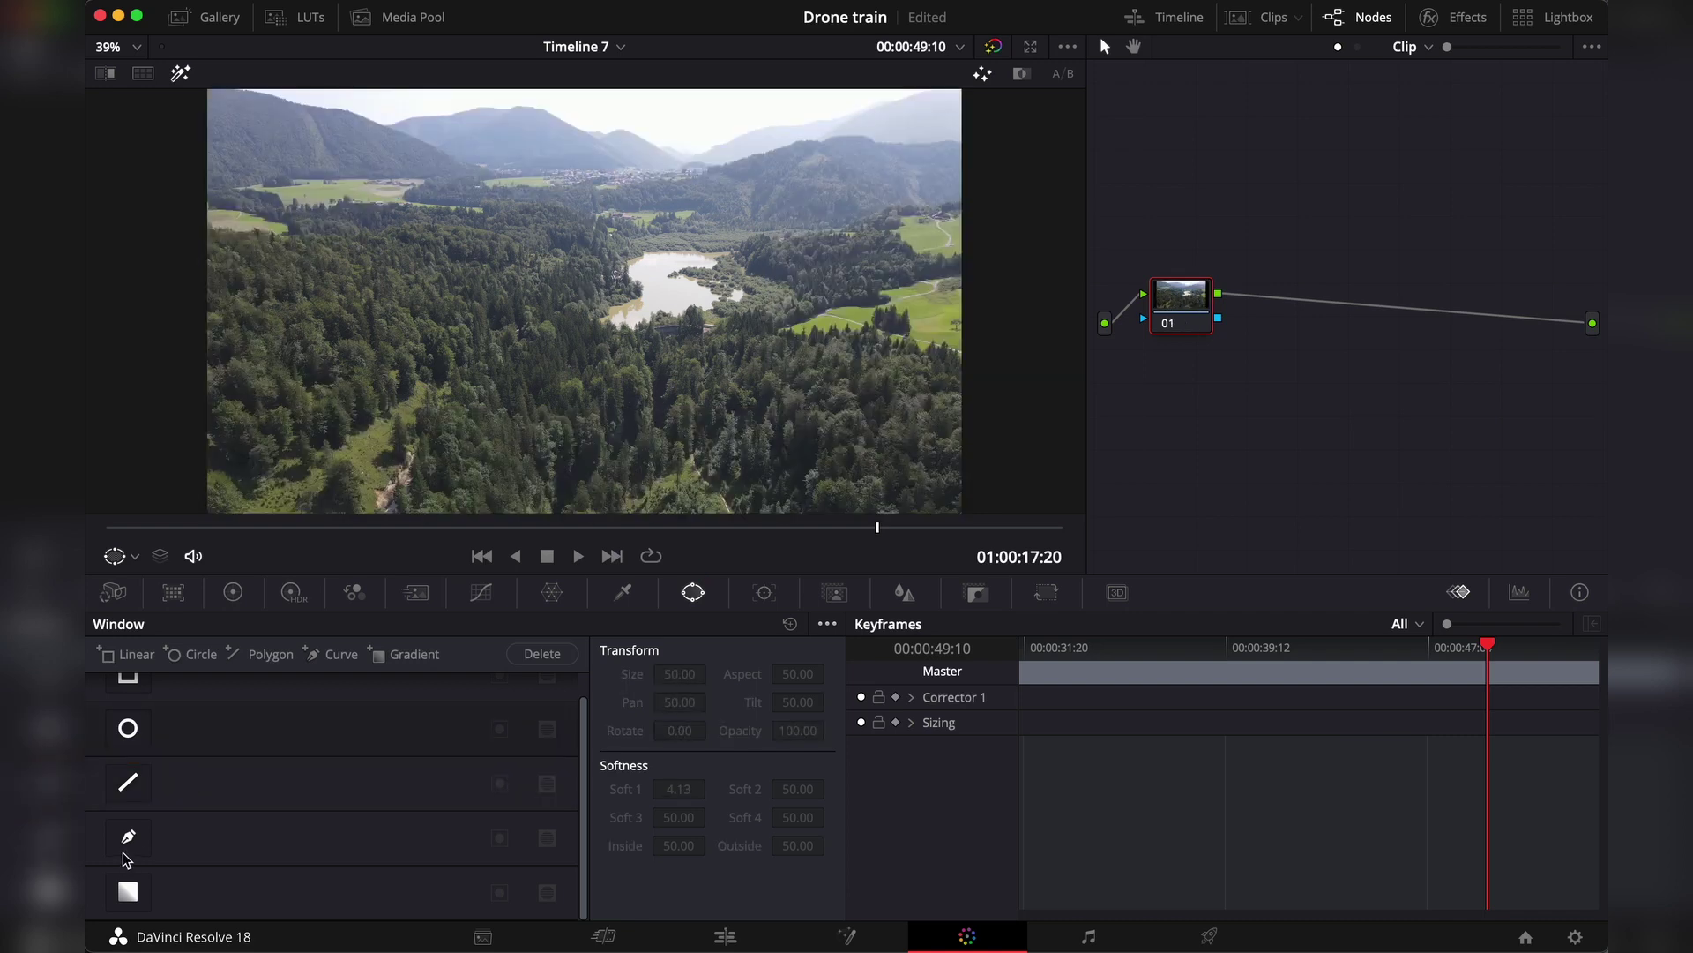
click(131, 900)
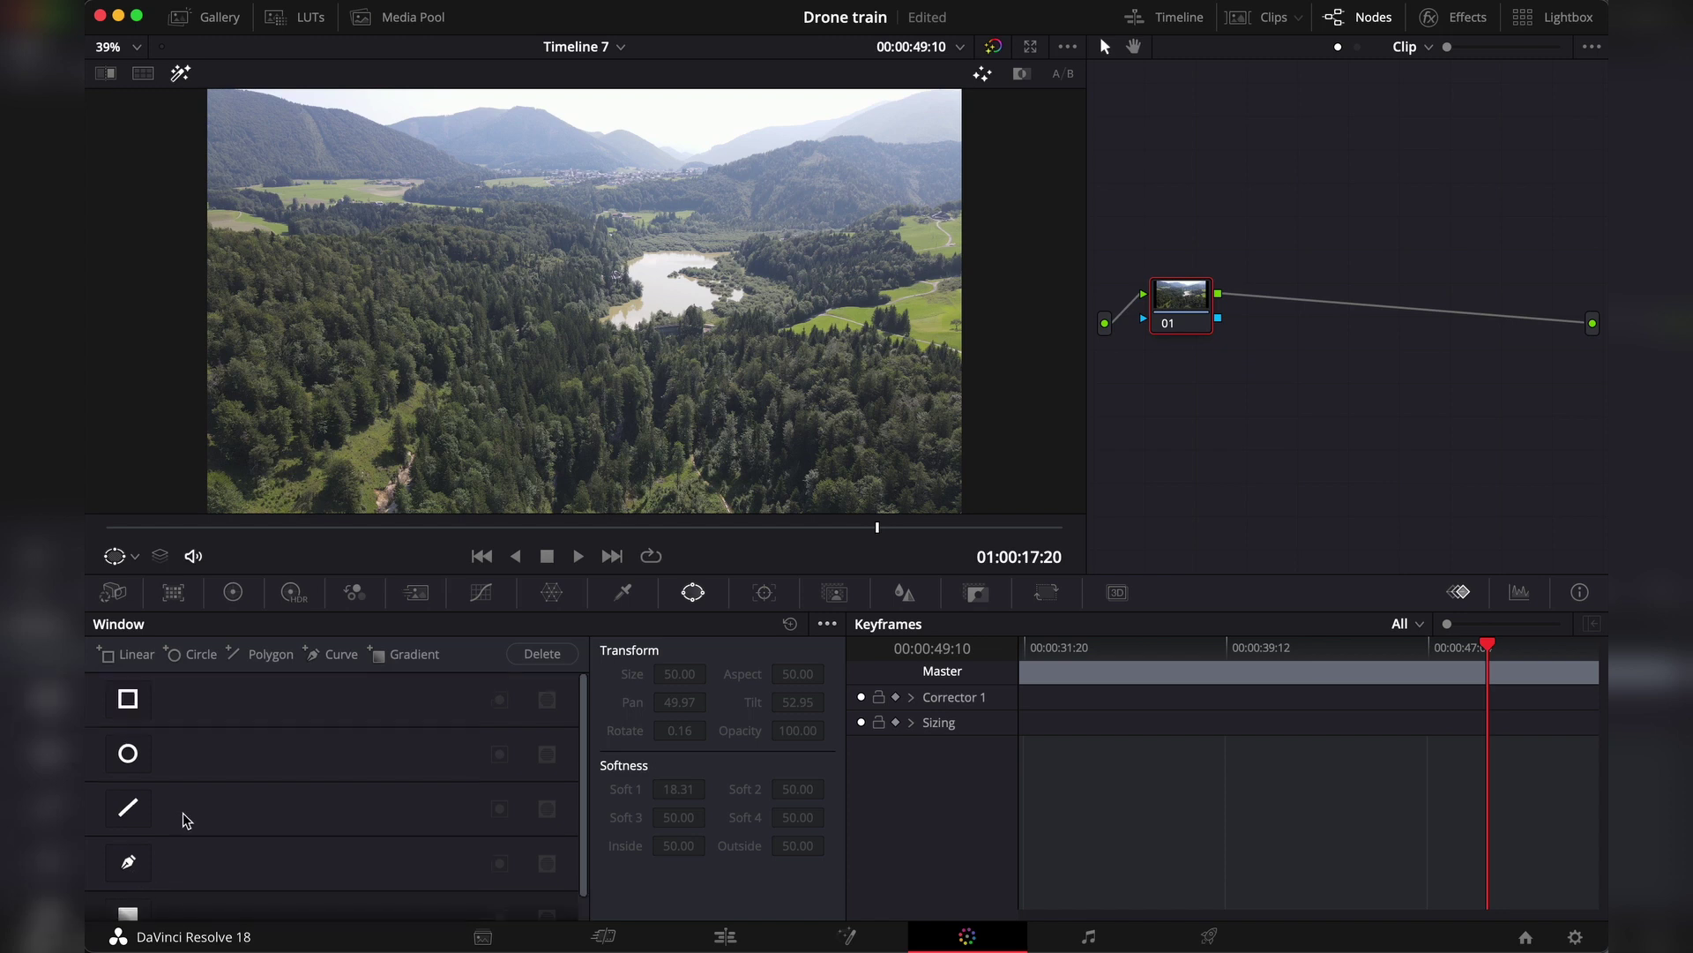
click(135, 837)
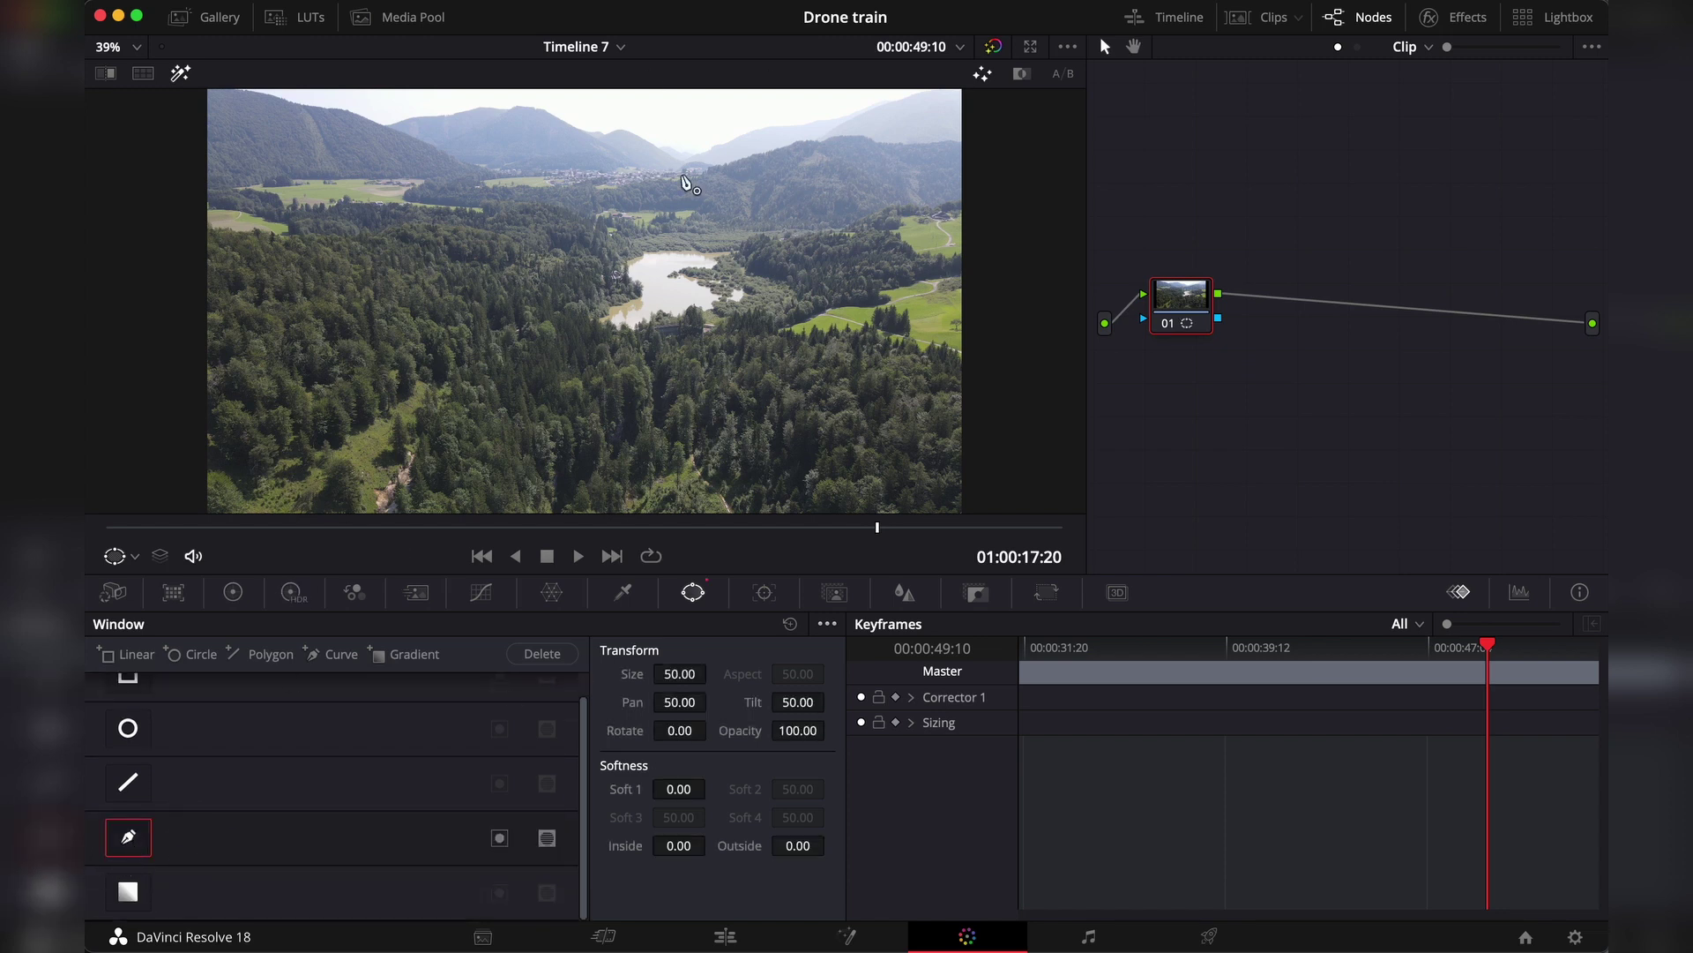
Step: Draw and close a practice curve outline, then switch that curve window off
click(492, 341)
click(492, 252)
click(741, 303)
click(745, 389)
click(454, 468)
click(492, 342)
click(128, 837)
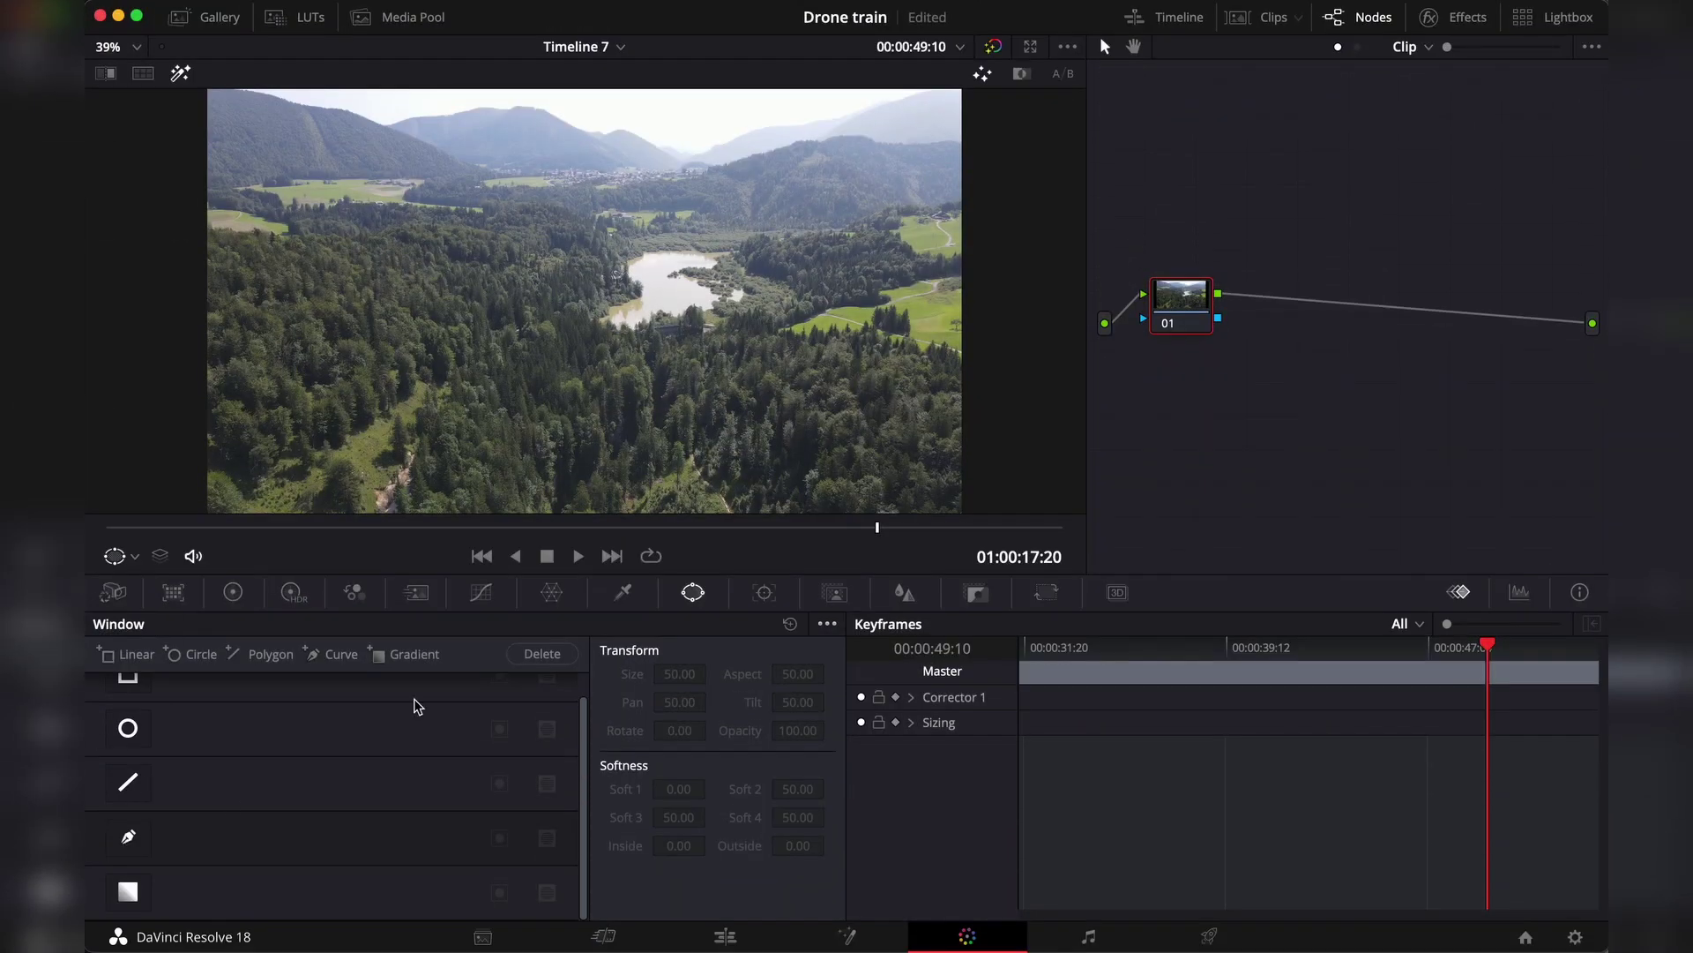
Step: Try the Alt+C, Alt+Q, Alt+G and Alt+S node shortcuts, undoing each one
scroll(247, 807, up, 1)
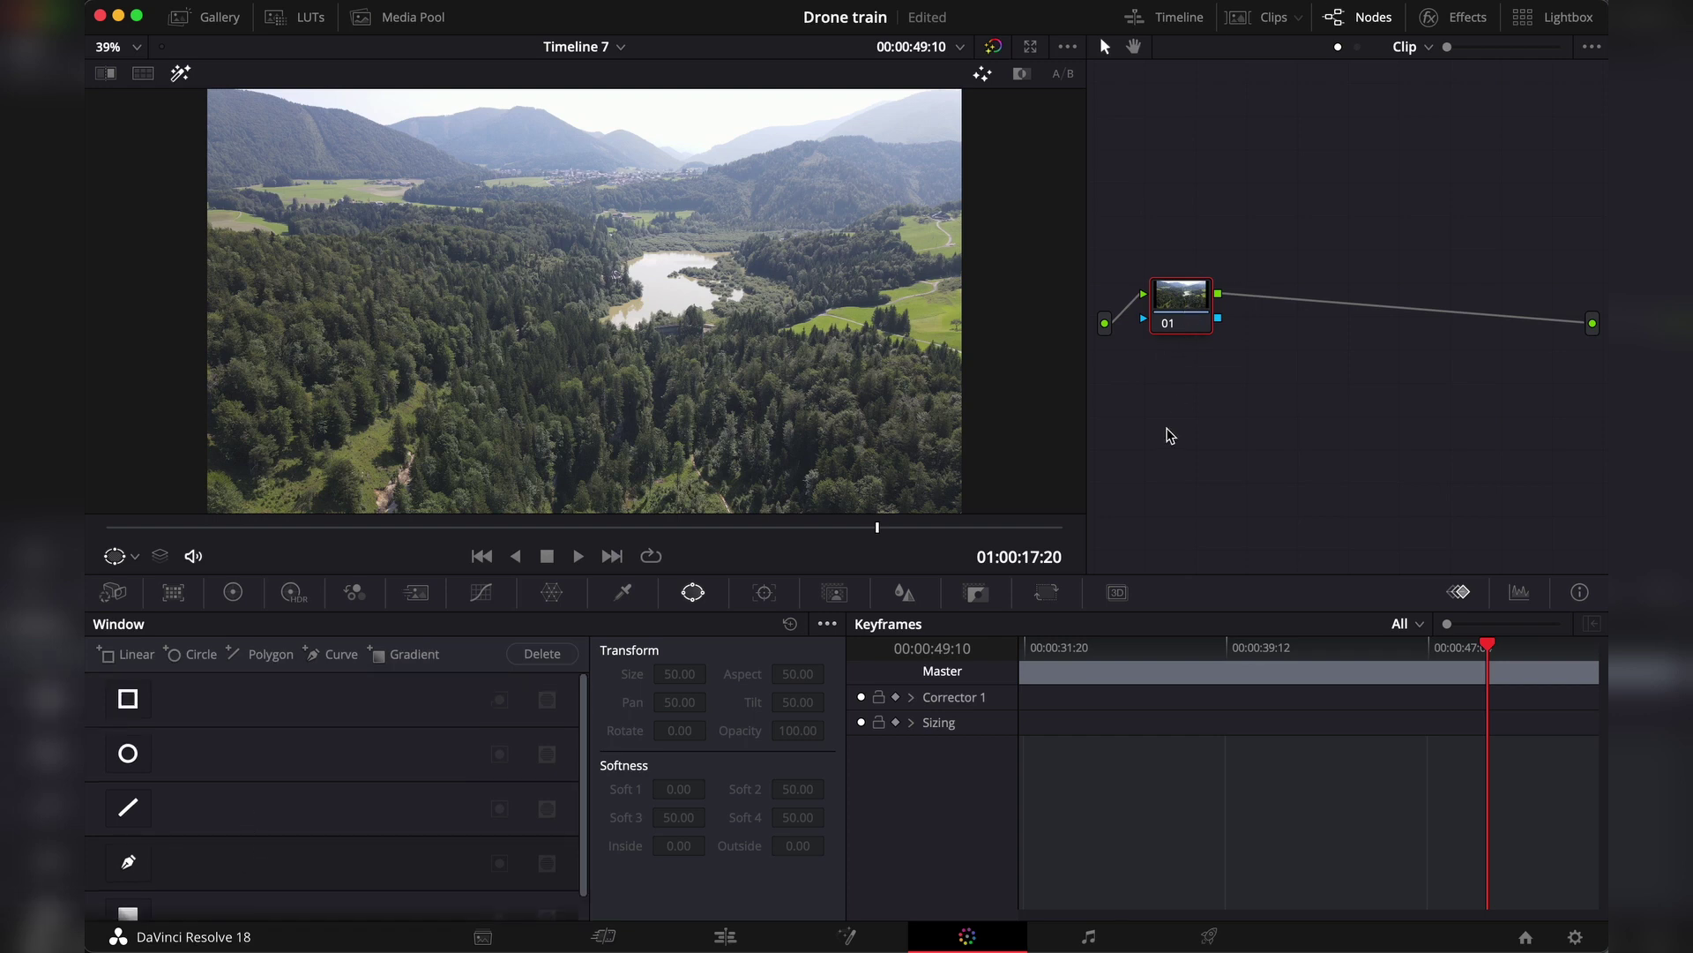
key(alt+c)
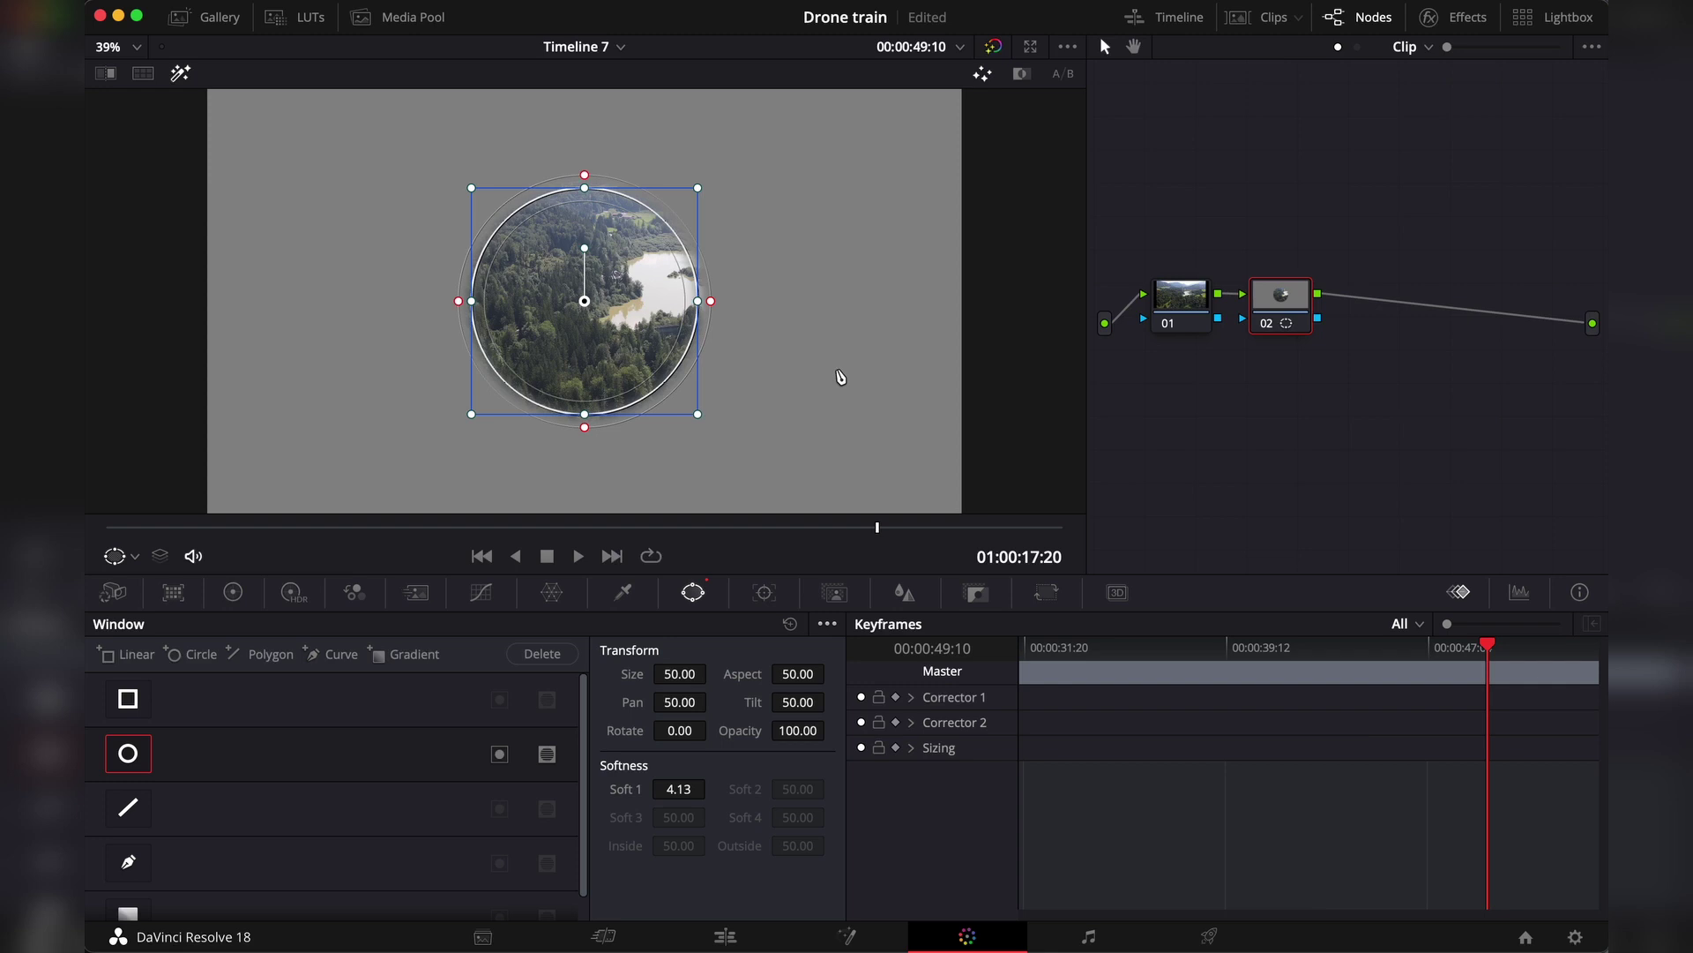
key(ctrl+z)
key(alt+q)
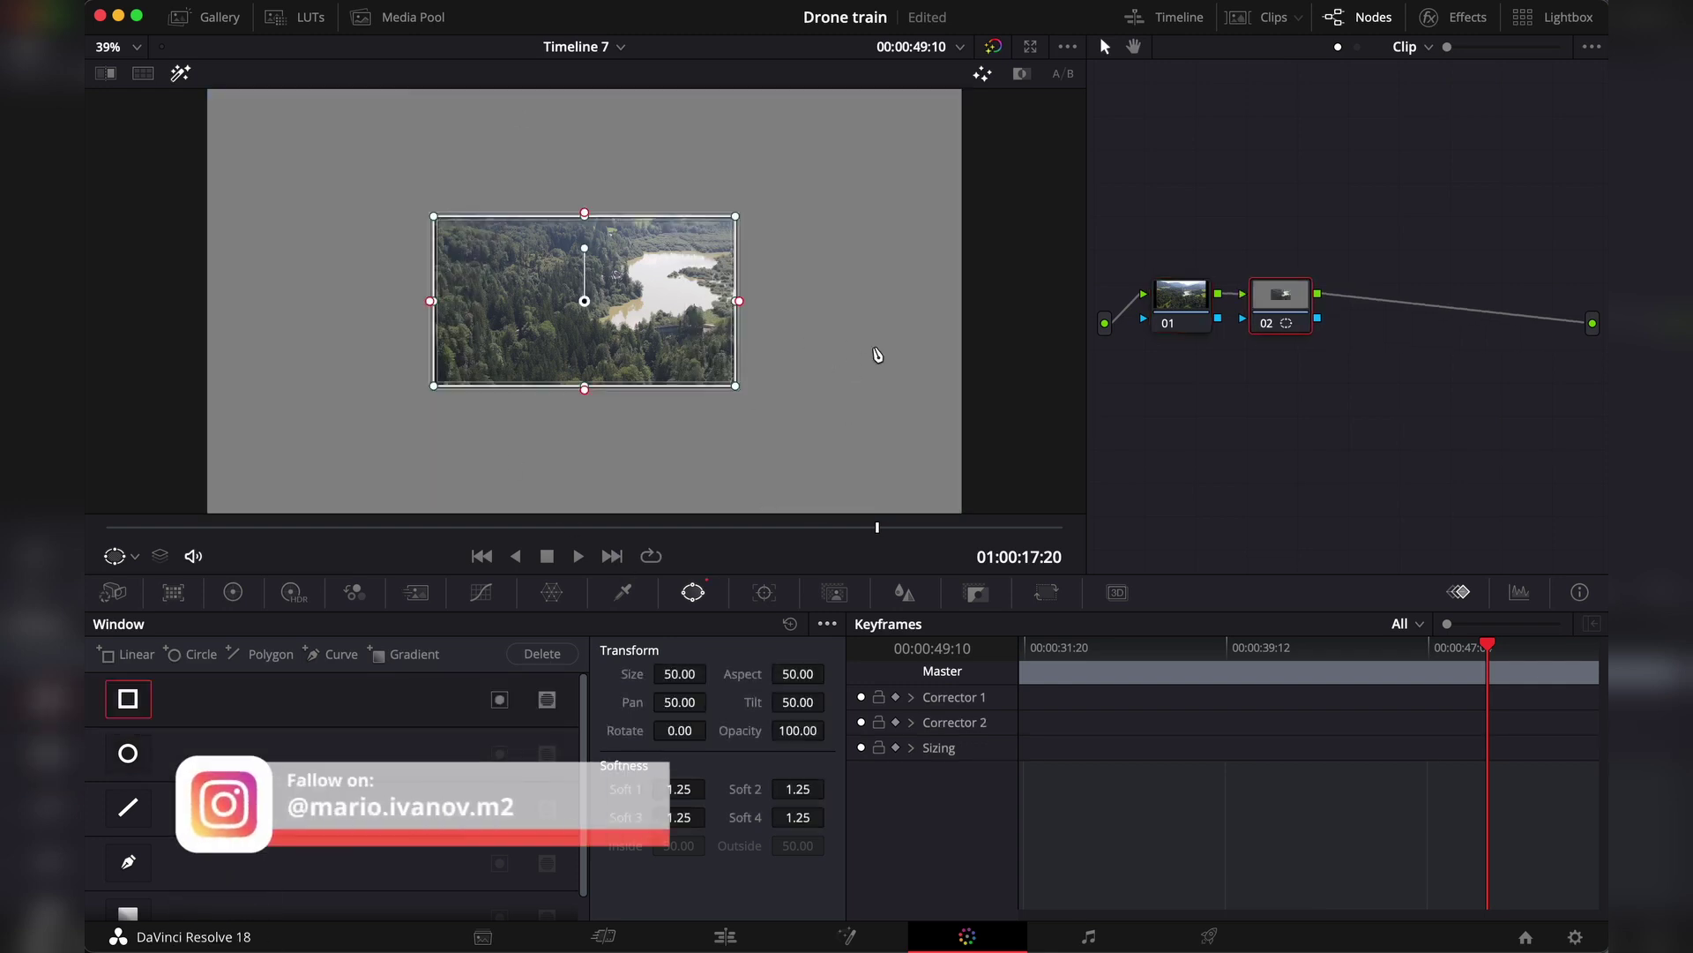
key(ctrl+z)
key(alt+g)
key(ctrl+z)
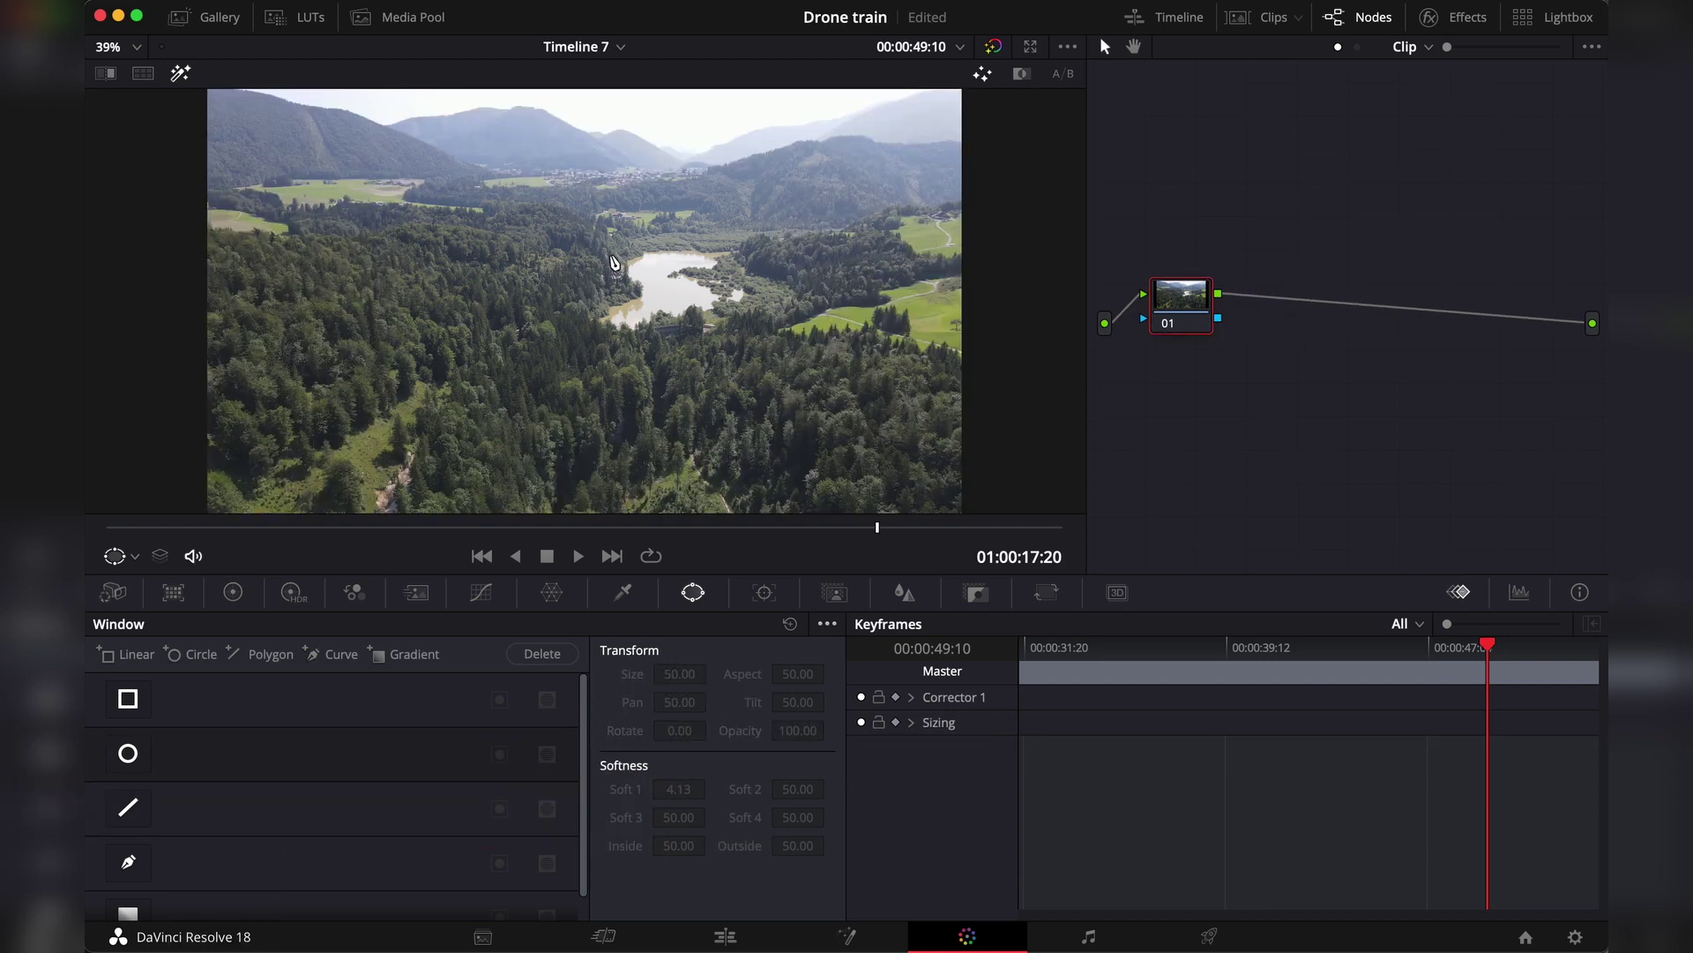
key(alt+s)
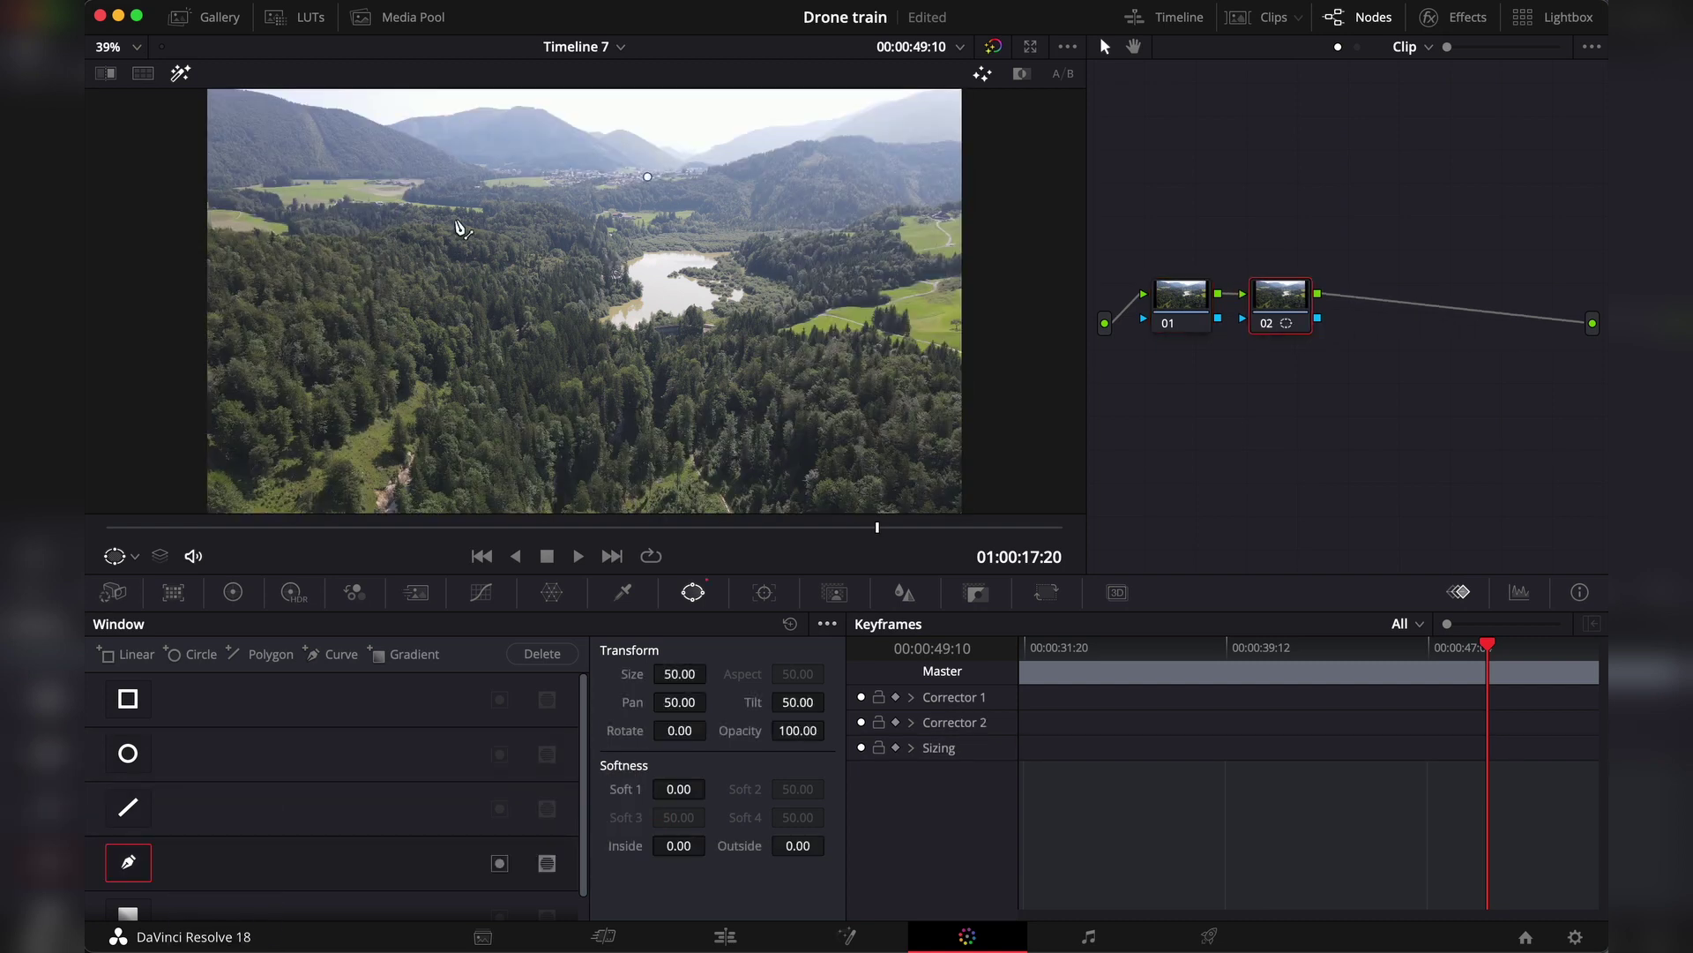
key(ctrl+z)
Step: Add serial node 02 and trace a closed curve window along the lake shore
scroll(555, 300, up, 5)
key(alt+s)
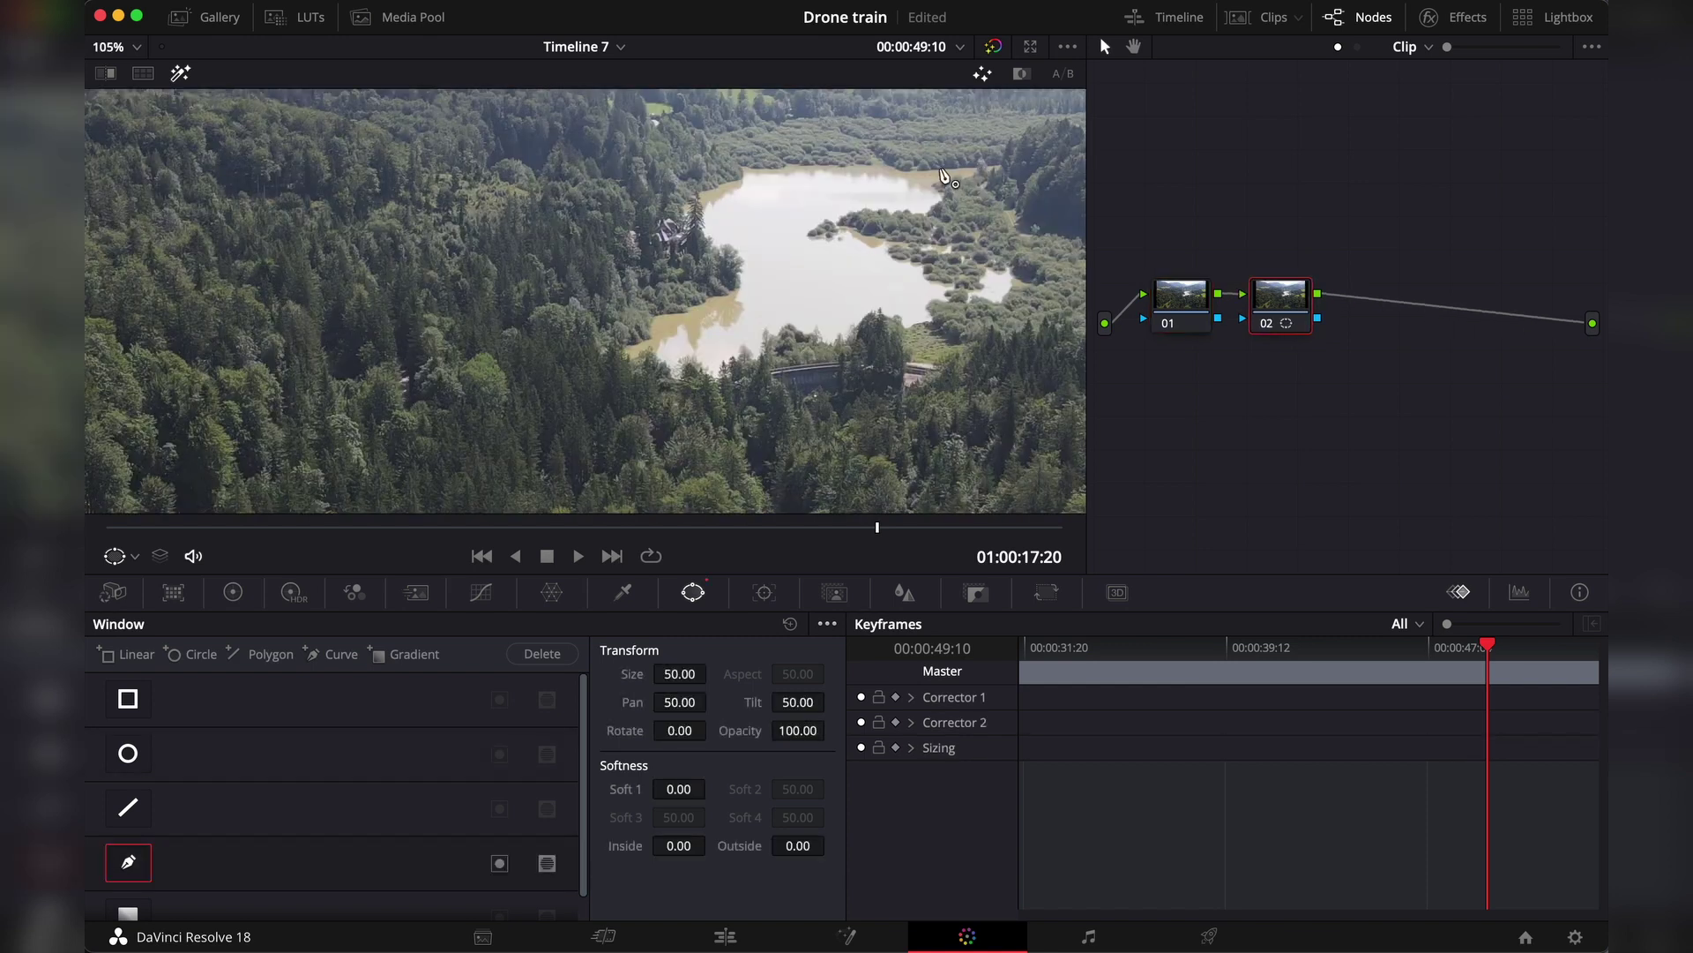
click(968, 167)
click(937, 185)
mouse_move(928, 210)
mouse_down()
mouse_move(824, 226)
mouse_move(900, 322)
mouse_move(731, 356)
mouse_move(703, 307)
mouse_move(706, 181)
mouse_up()
click(968, 168)
key(shift+z)
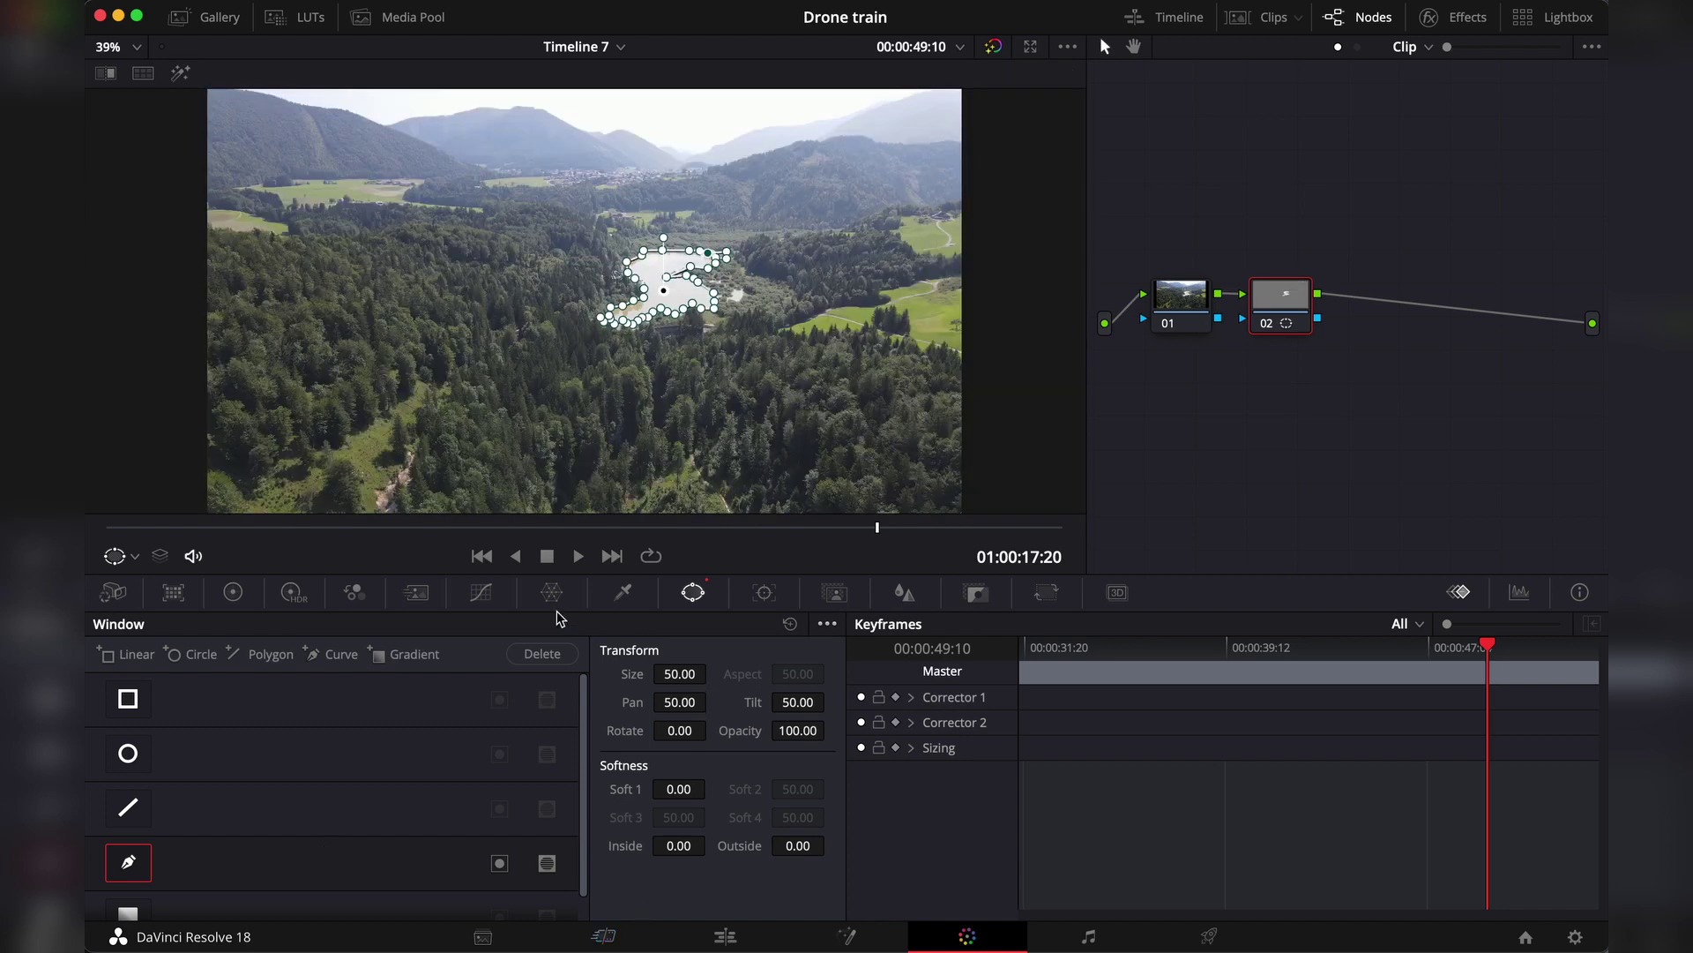
Step: Warm the lake area to orange with Temp 1600 in the Color Wheels
click(233, 591)
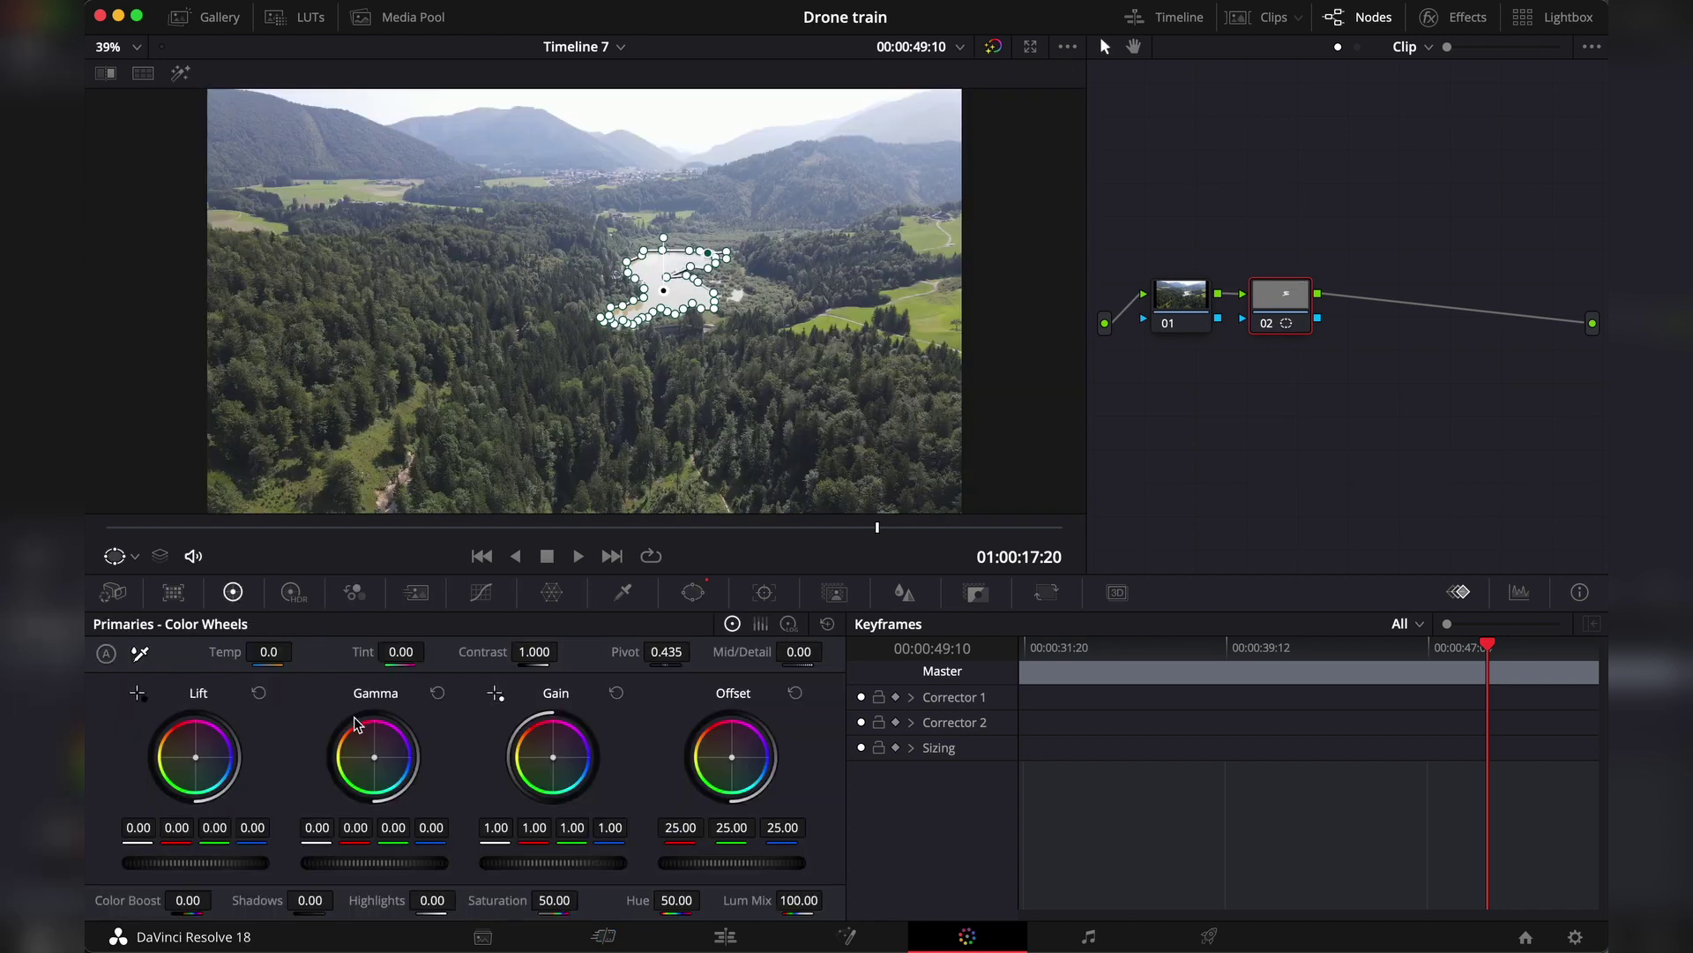
drag(267, 651, 423, 651)
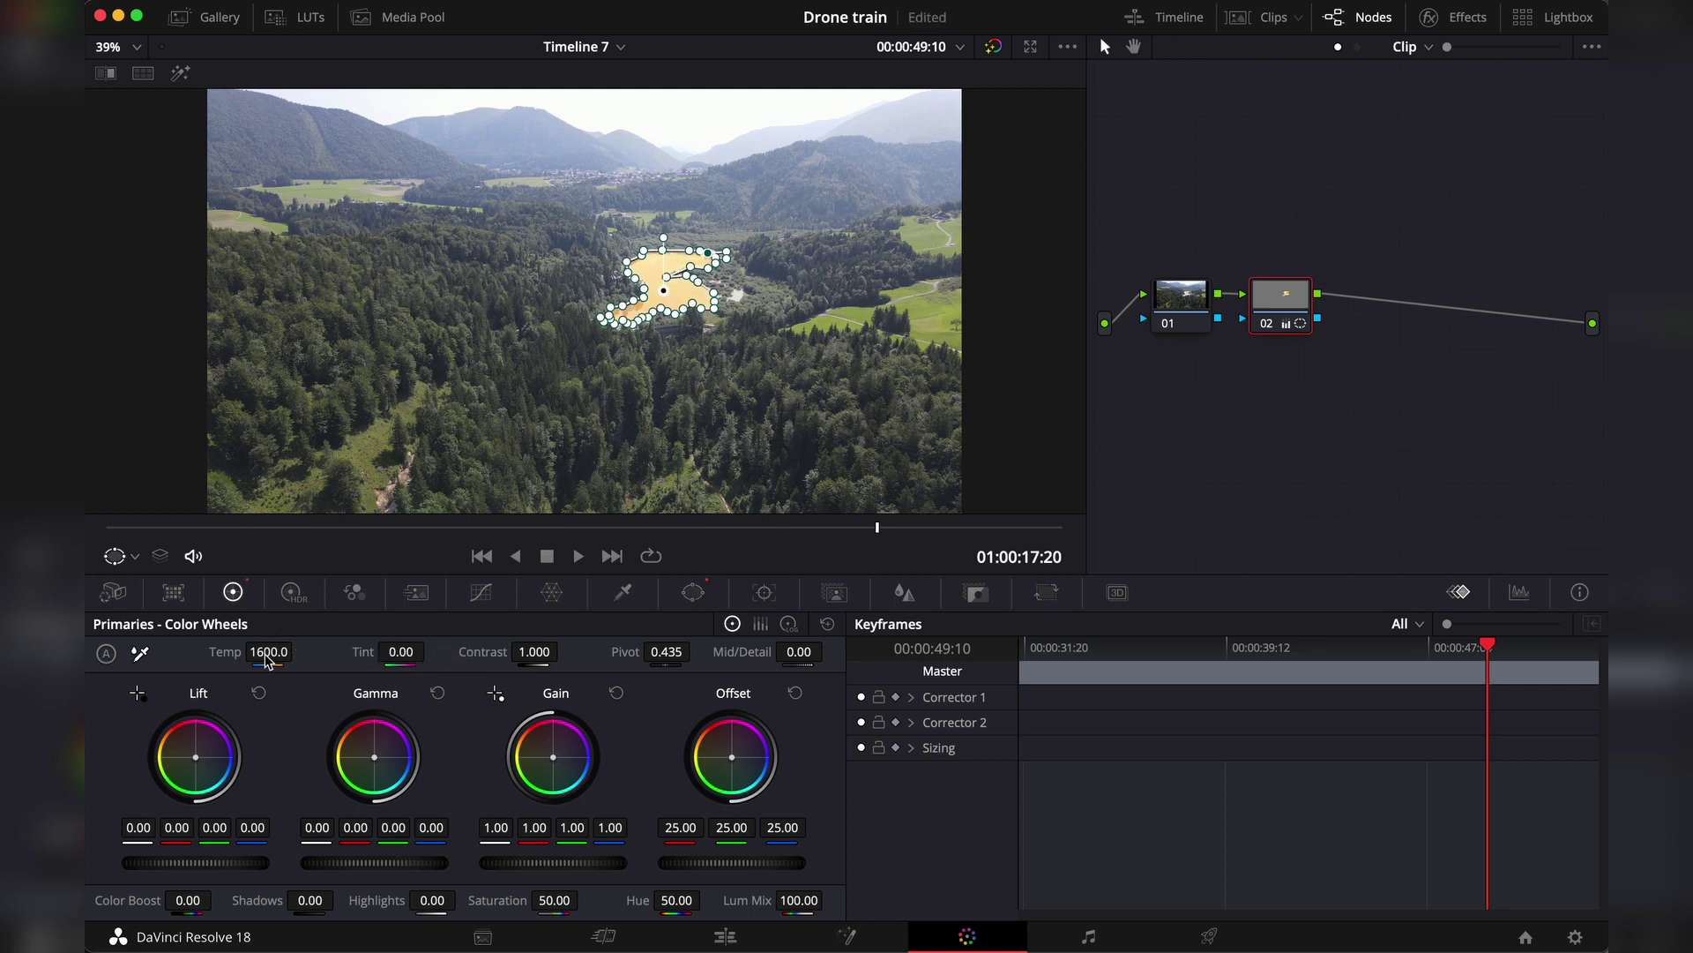
click(695, 596)
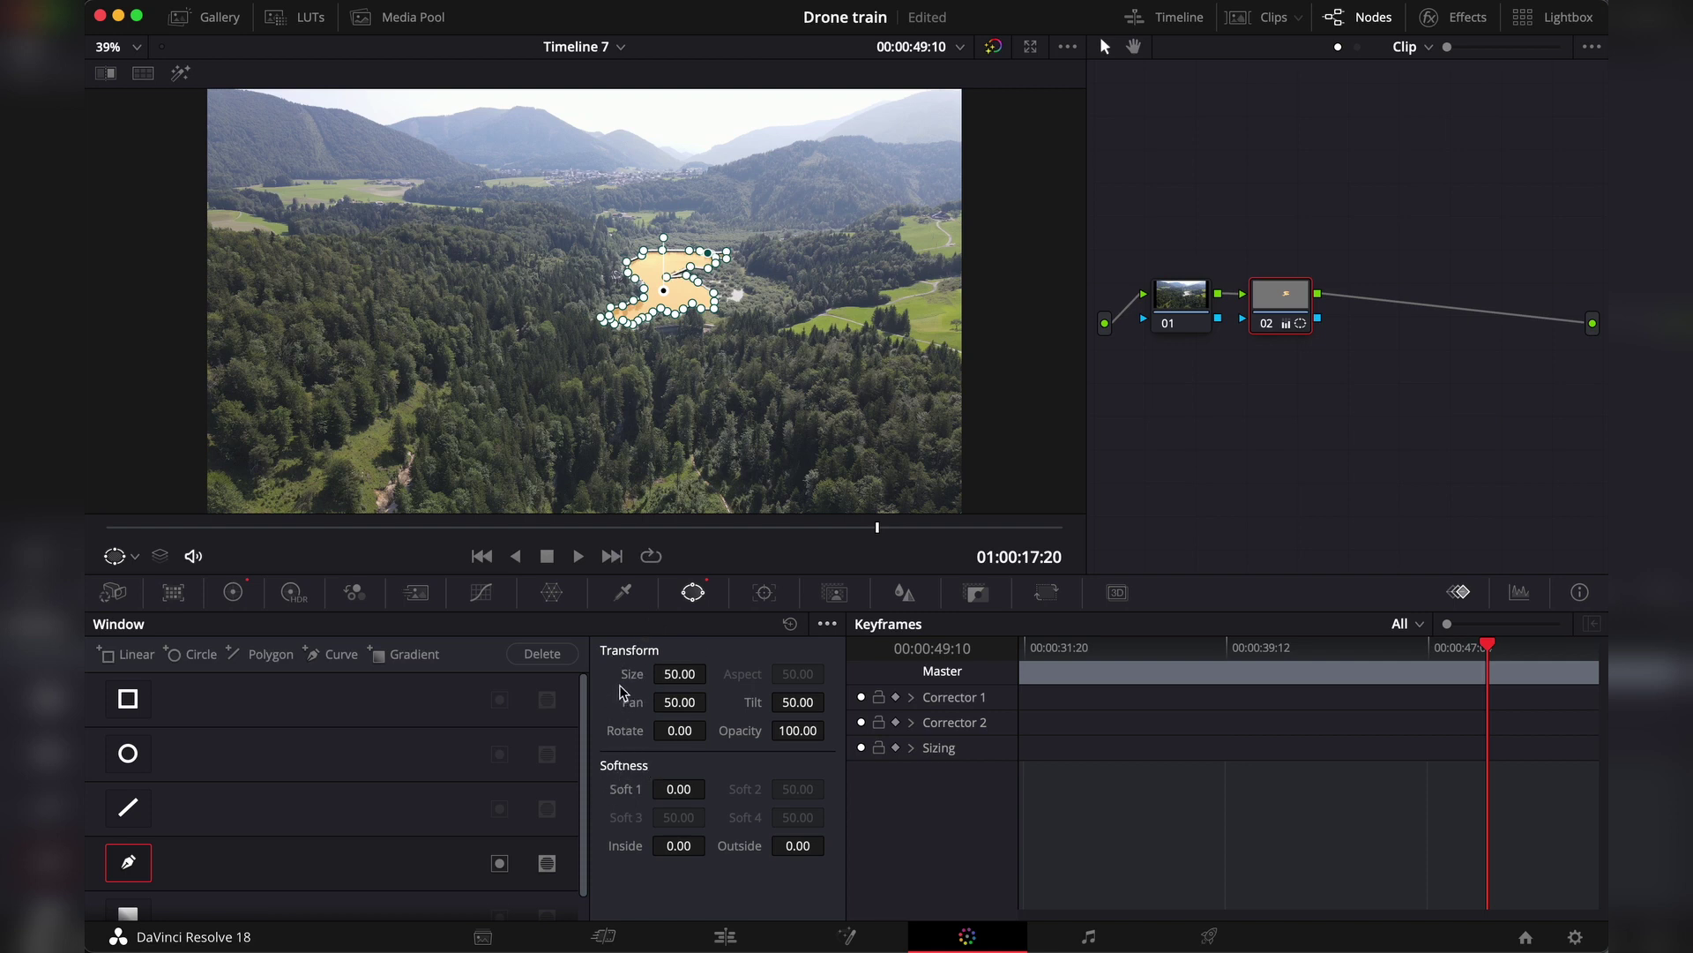
Step: Try enlarging, rotating and moving the lake outline, undoing each change
drag(664, 672, 663, 672)
scroll(666, 296, up, 4)
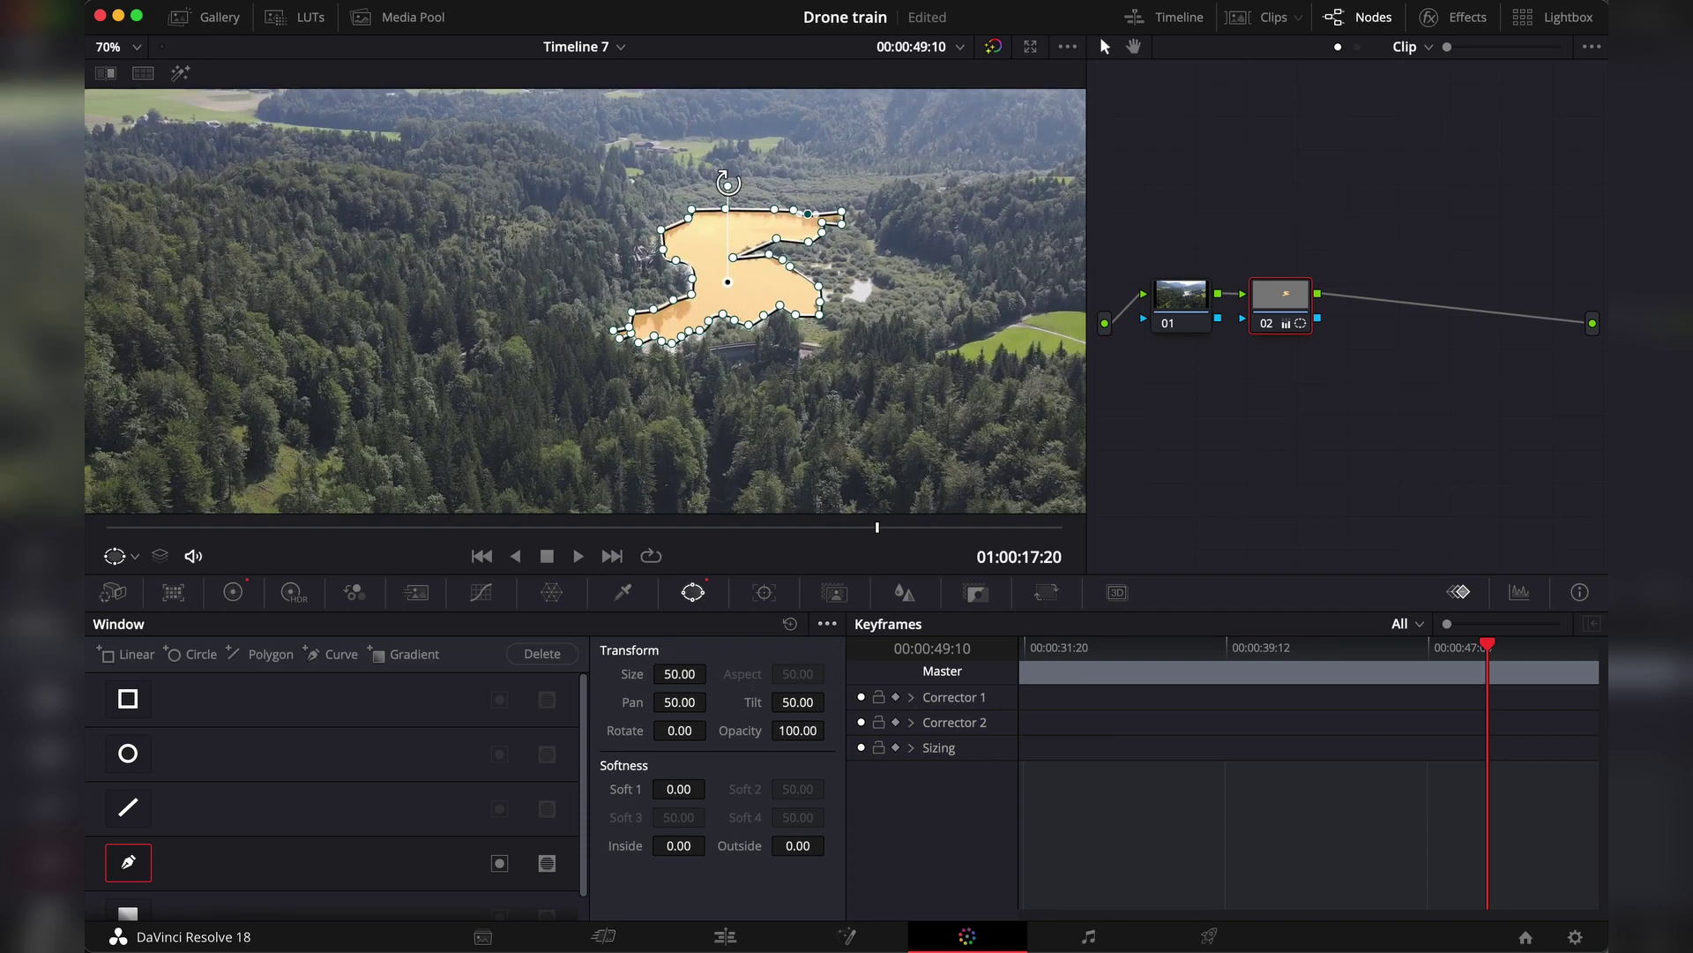
drag(729, 183, 638, 205)
scroll(812, 232, down, 4)
key(ctrl+z)
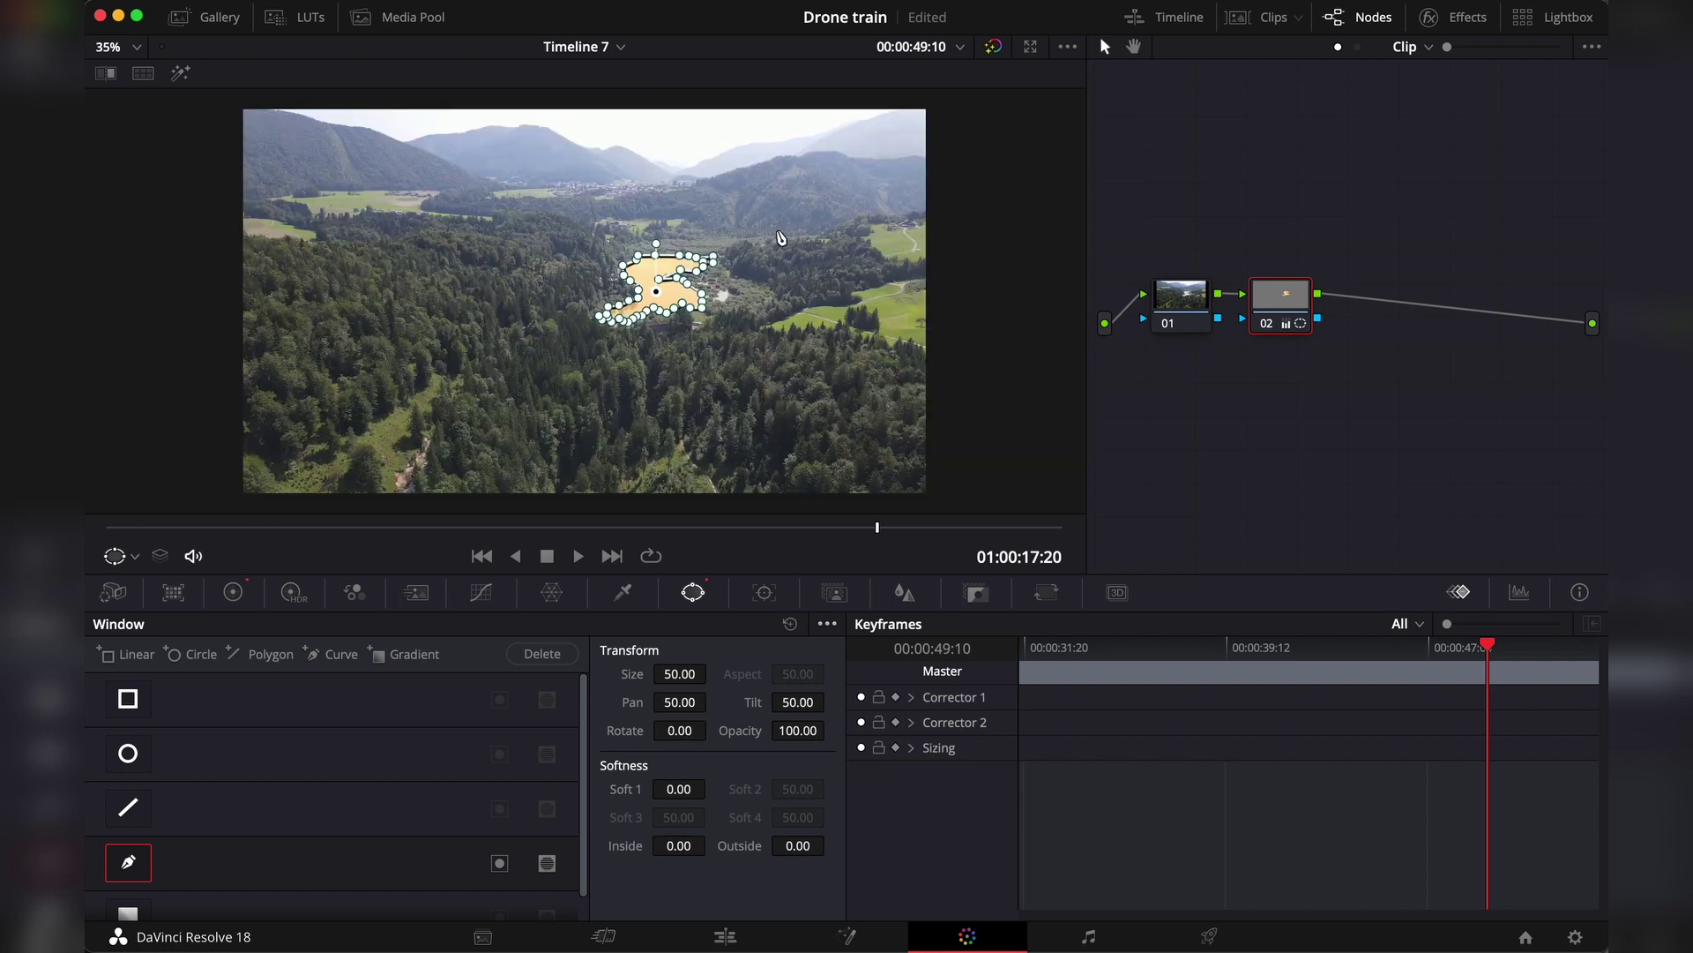
drag(777, 207, 551, 359)
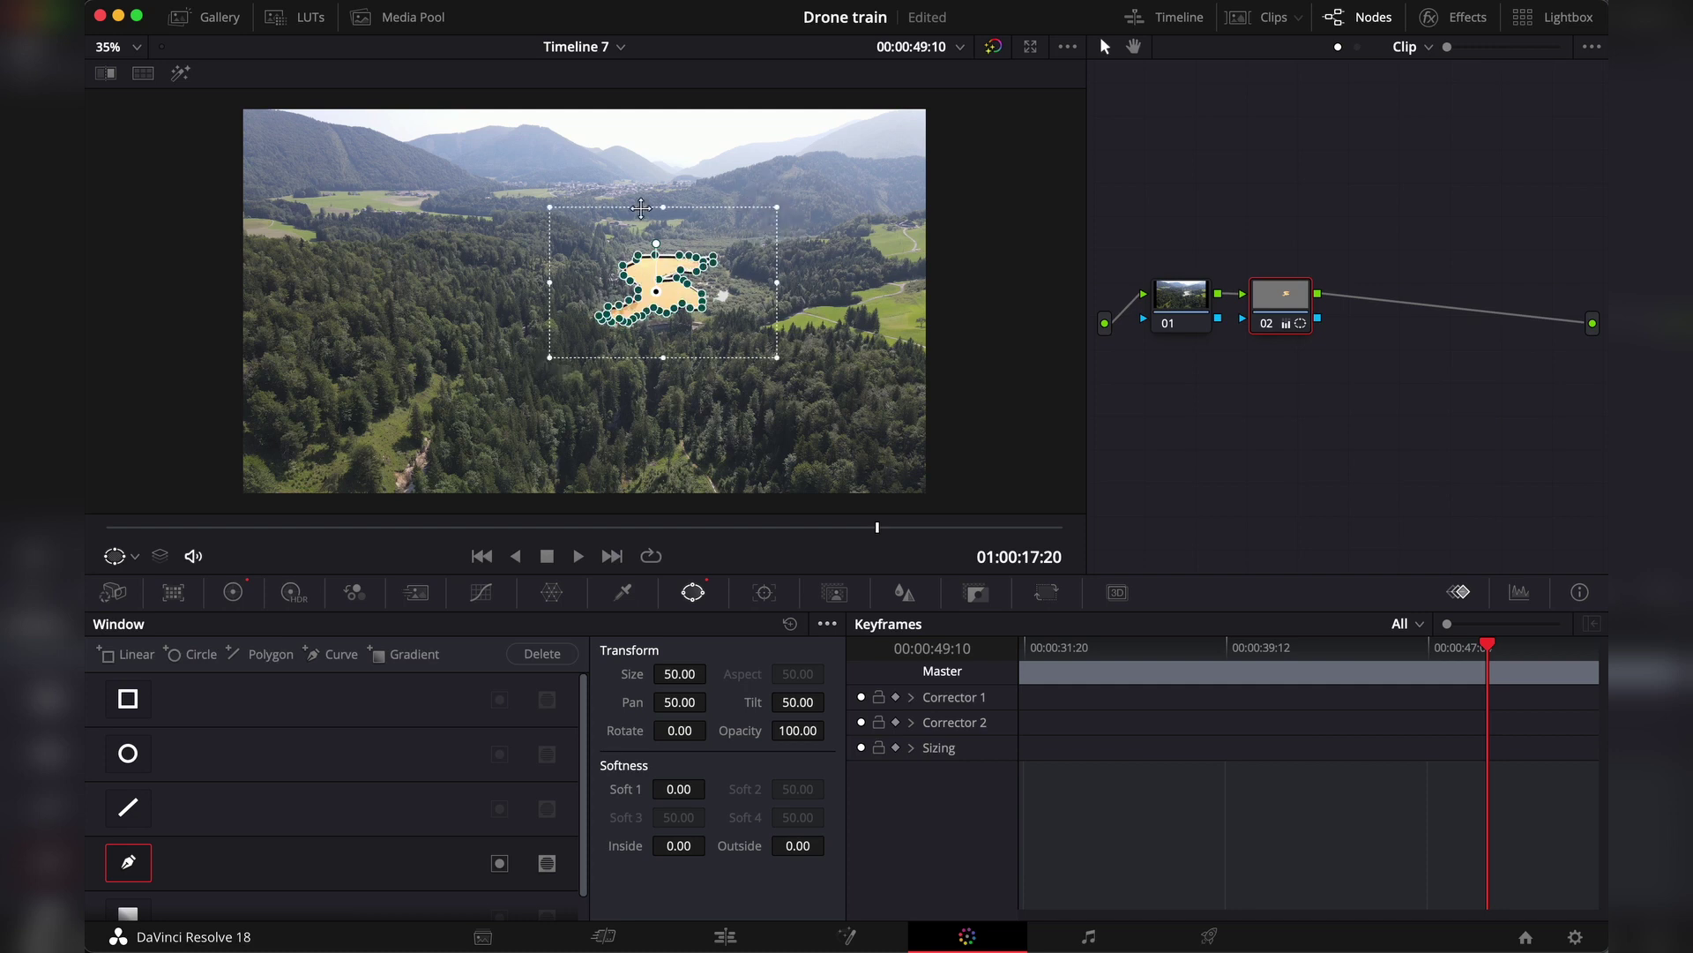
drag(772, 360, 995, 501)
drag(550, 208, 494, 336)
drag(667, 349, 628, 298)
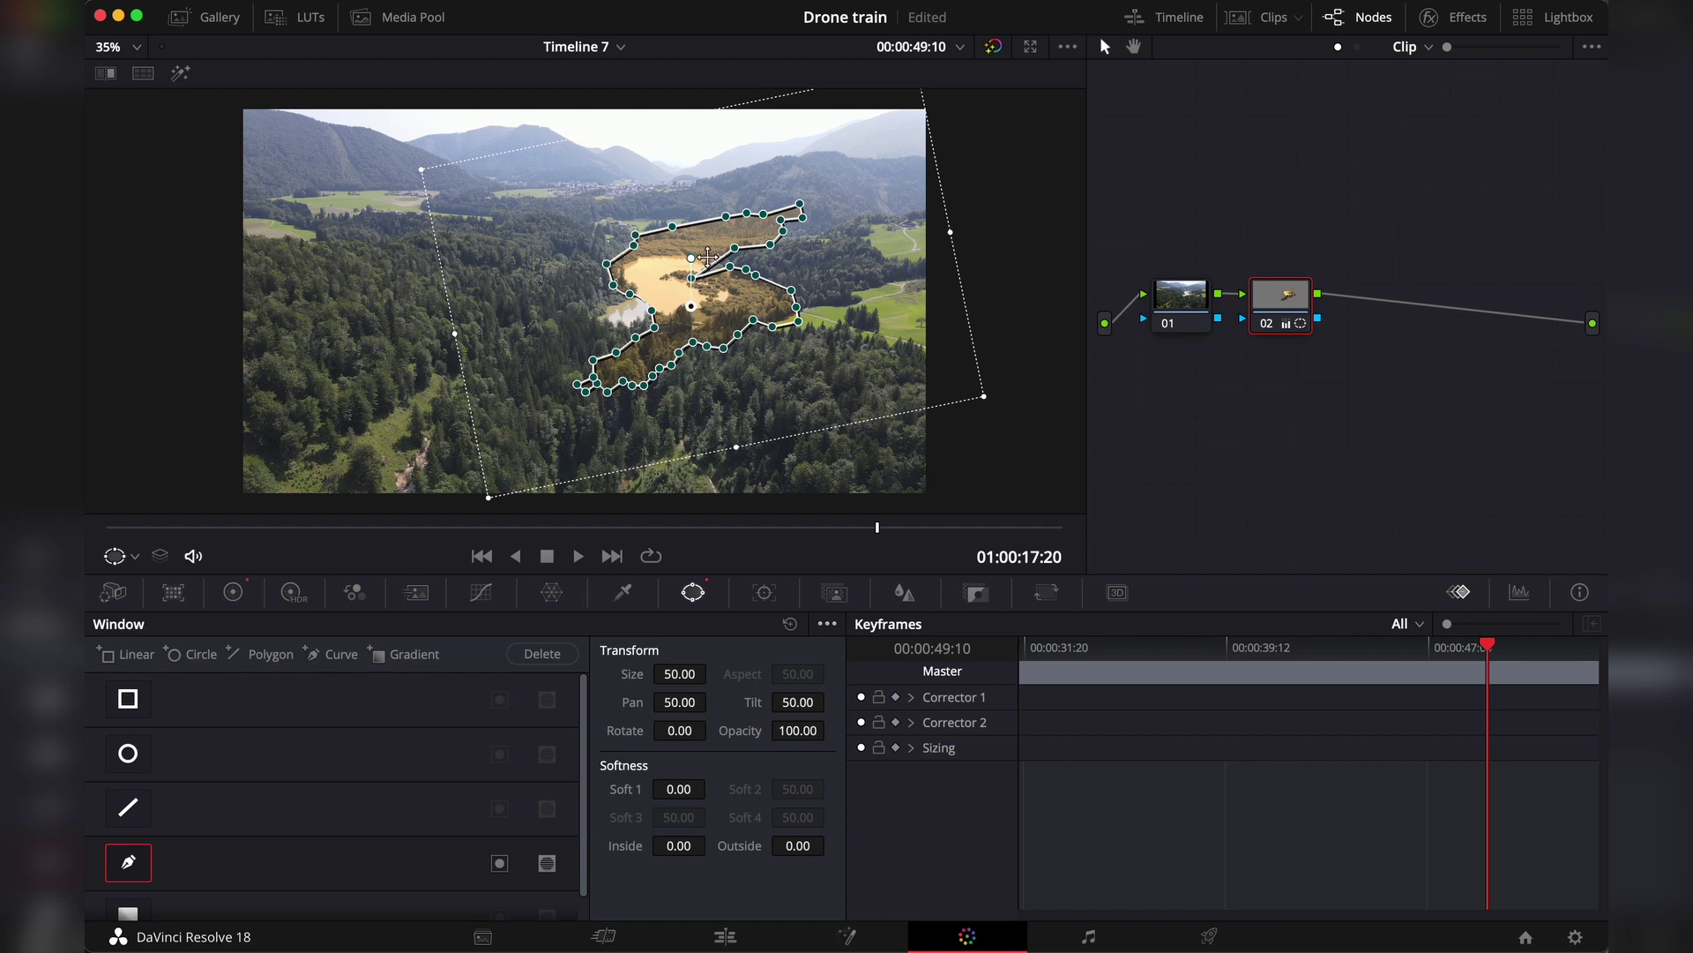
key(super+z)
key(super+z)
key(super+z)
key(super+z)
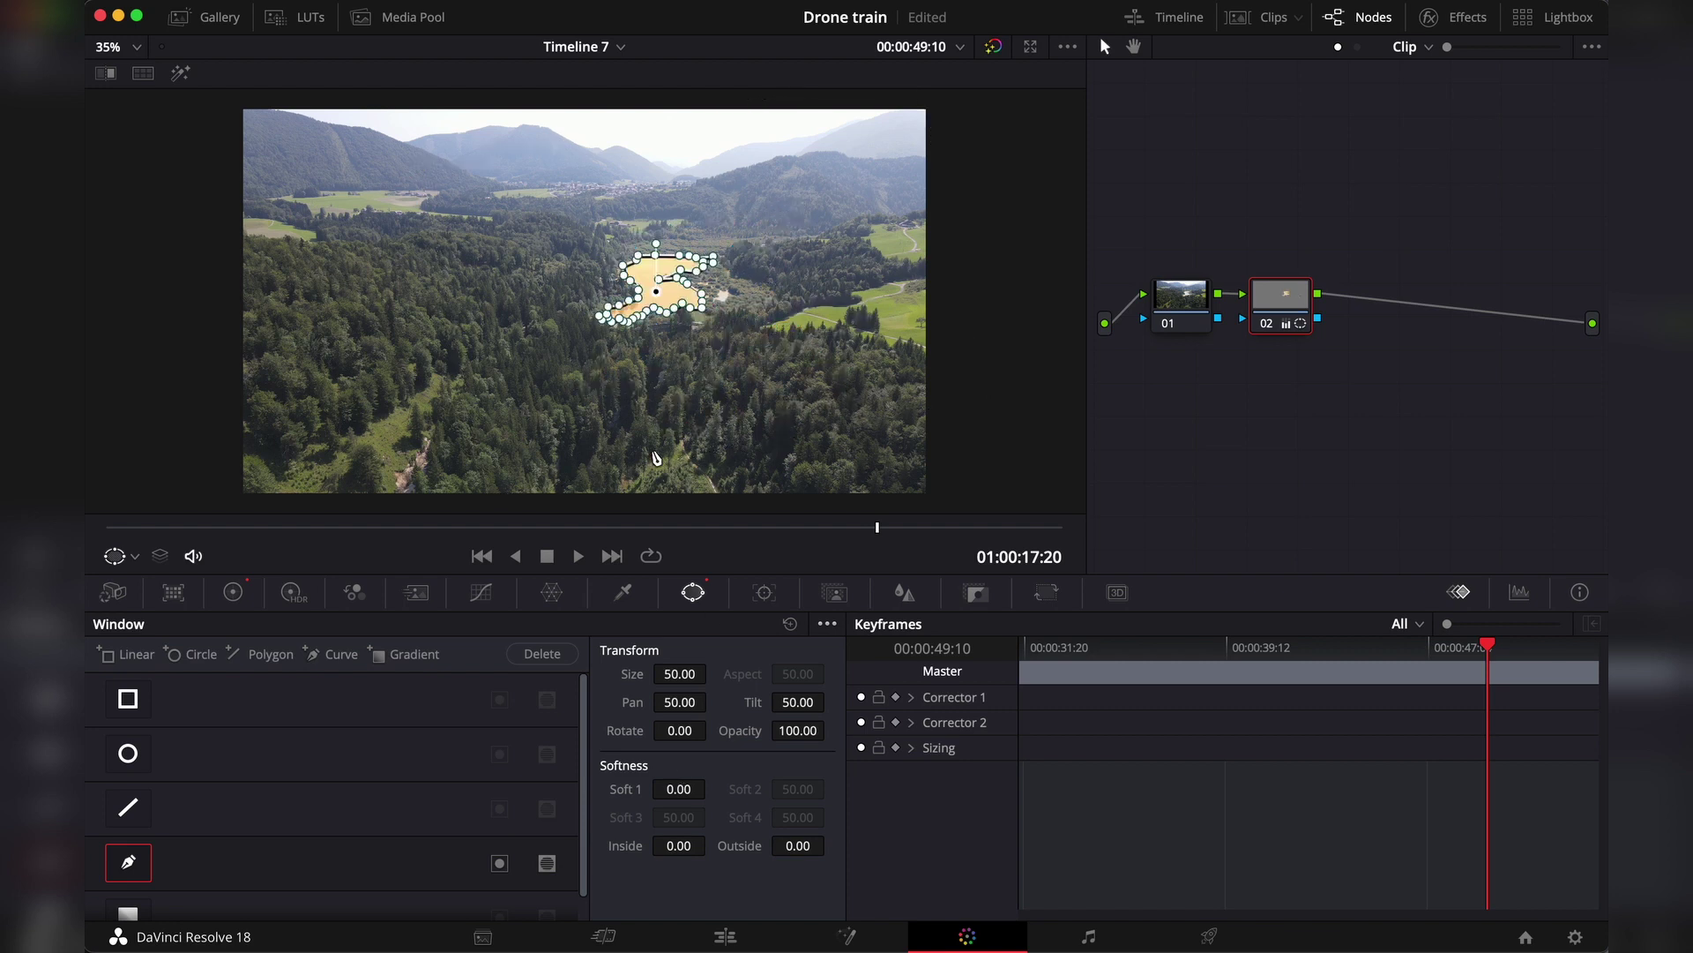
Step: Compare with node 01, then soften node 02's lake window: Soft 1 1.18, Inside 0.26, Outside 0.64
scroll(666, 377, up, 5)
scroll(671, 376, down, 6)
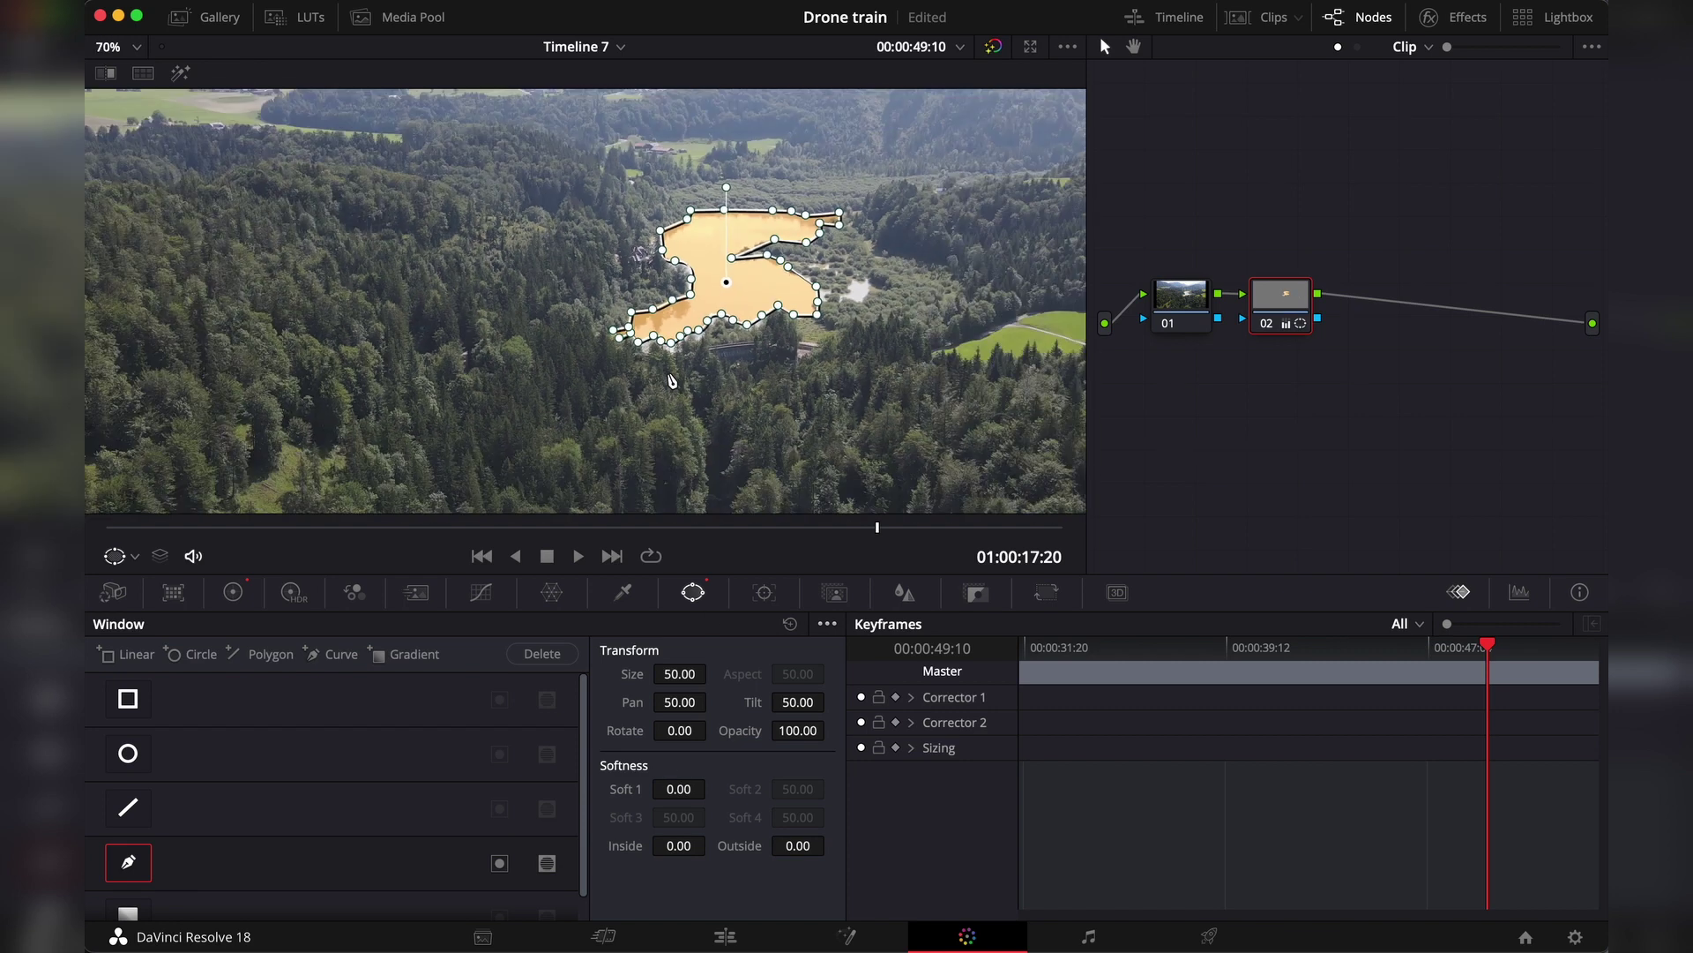
click(1182, 313)
scroll(661, 269, up, 1)
scroll(662, 269, up, 3)
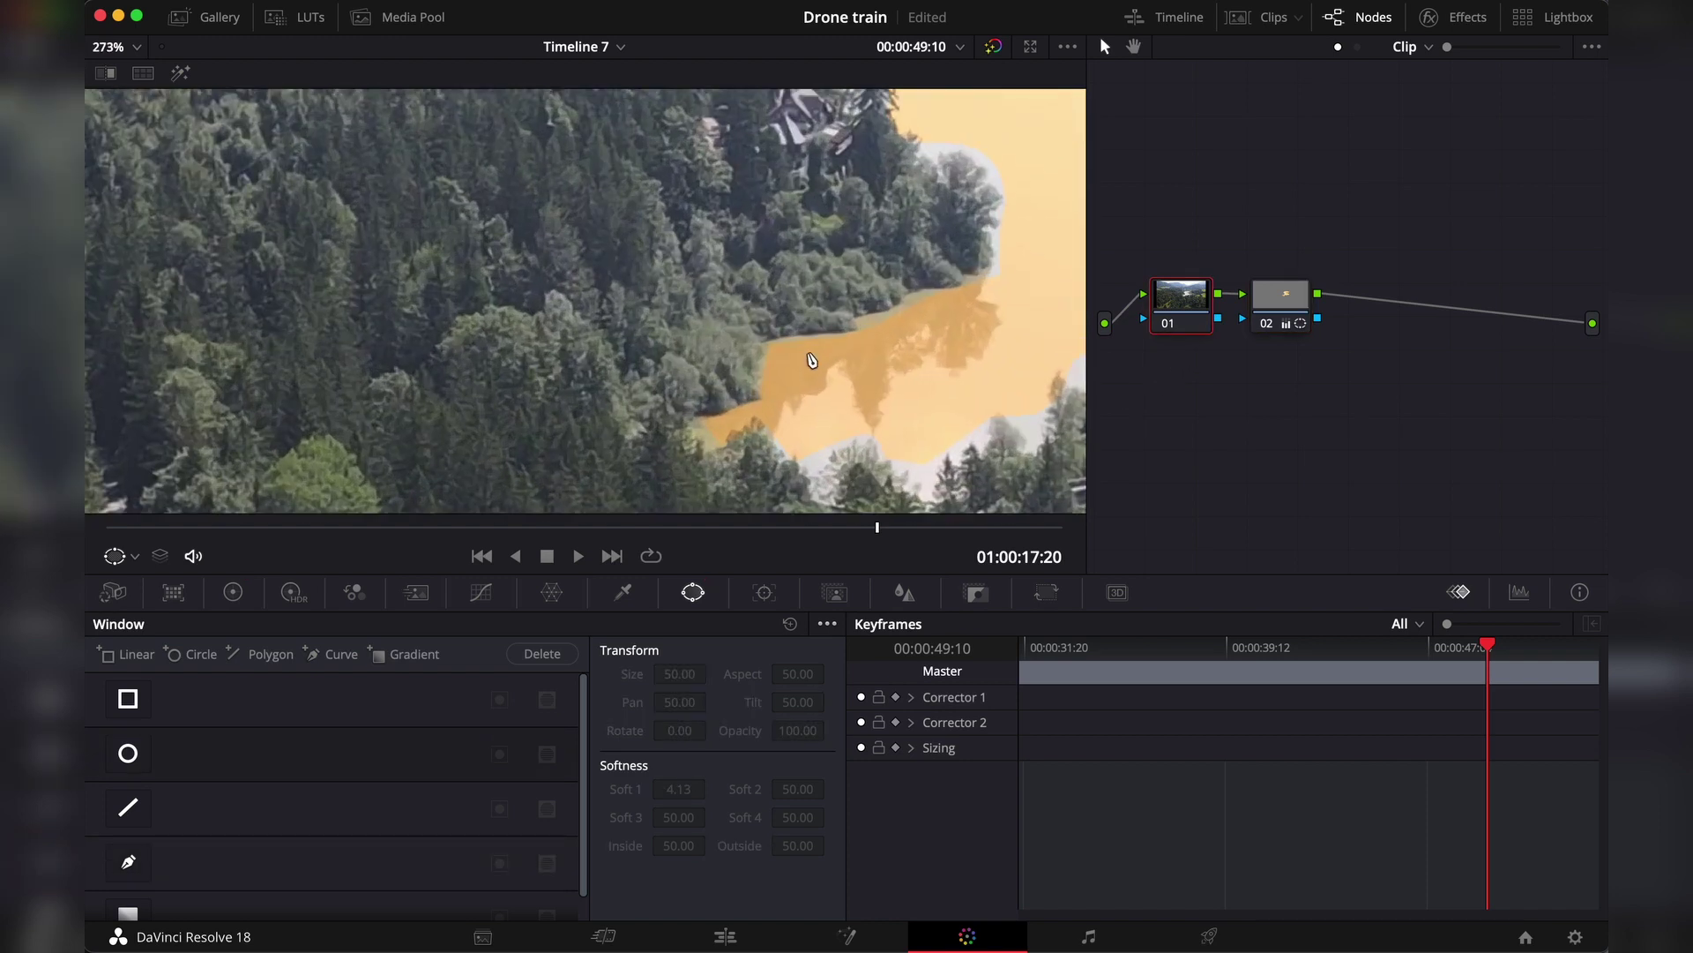
scroll(661, 269, down, 4)
click(1284, 313)
drag(679, 789, 737, 786)
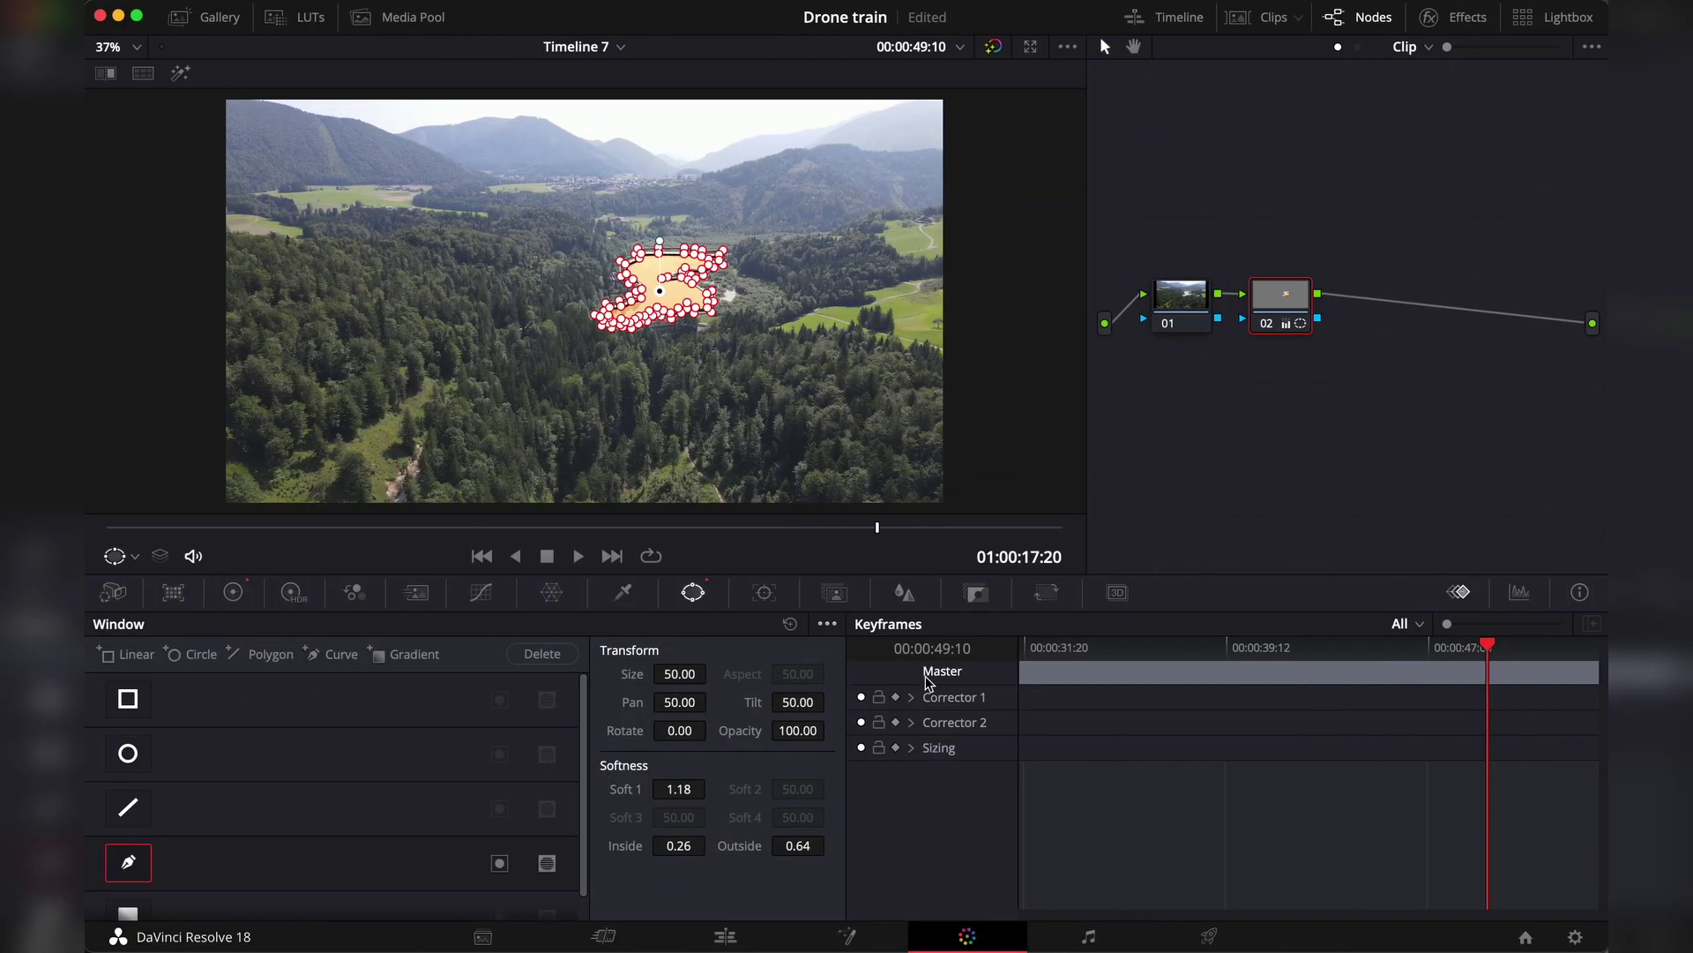
Step: Track the lake window forward and backward through the clip, then scrub back to 00:00:48:16
click(765, 594)
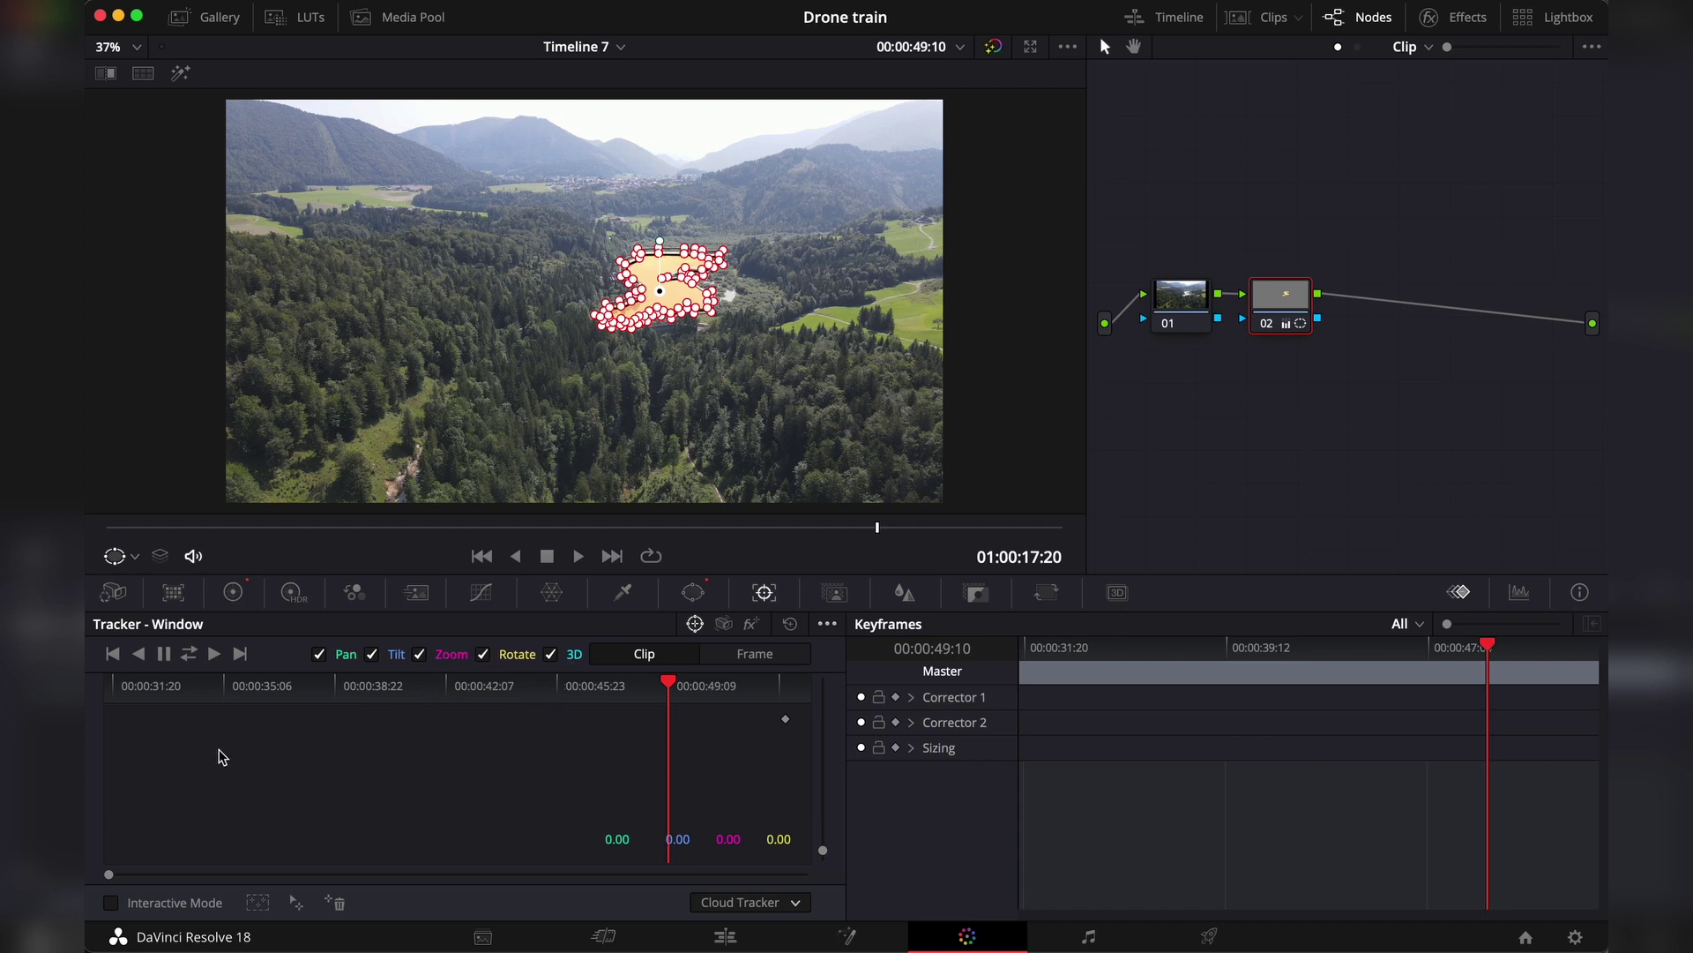
click(189, 654)
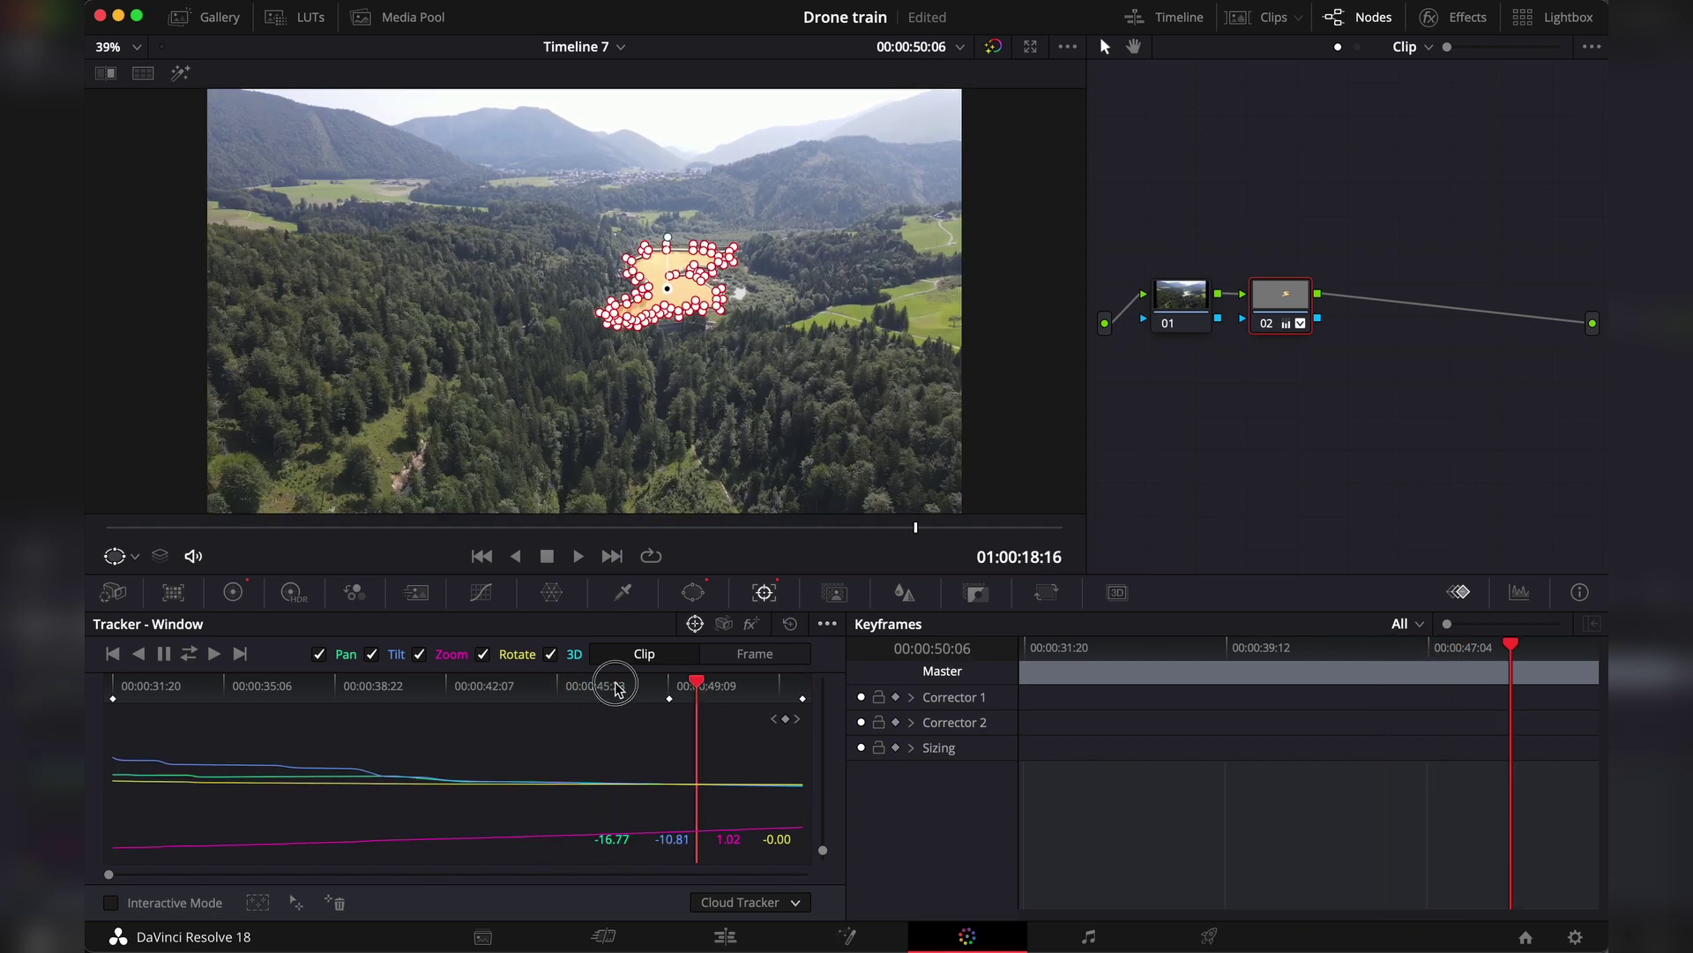
drag(616, 685, 787, 692)
click(671, 692)
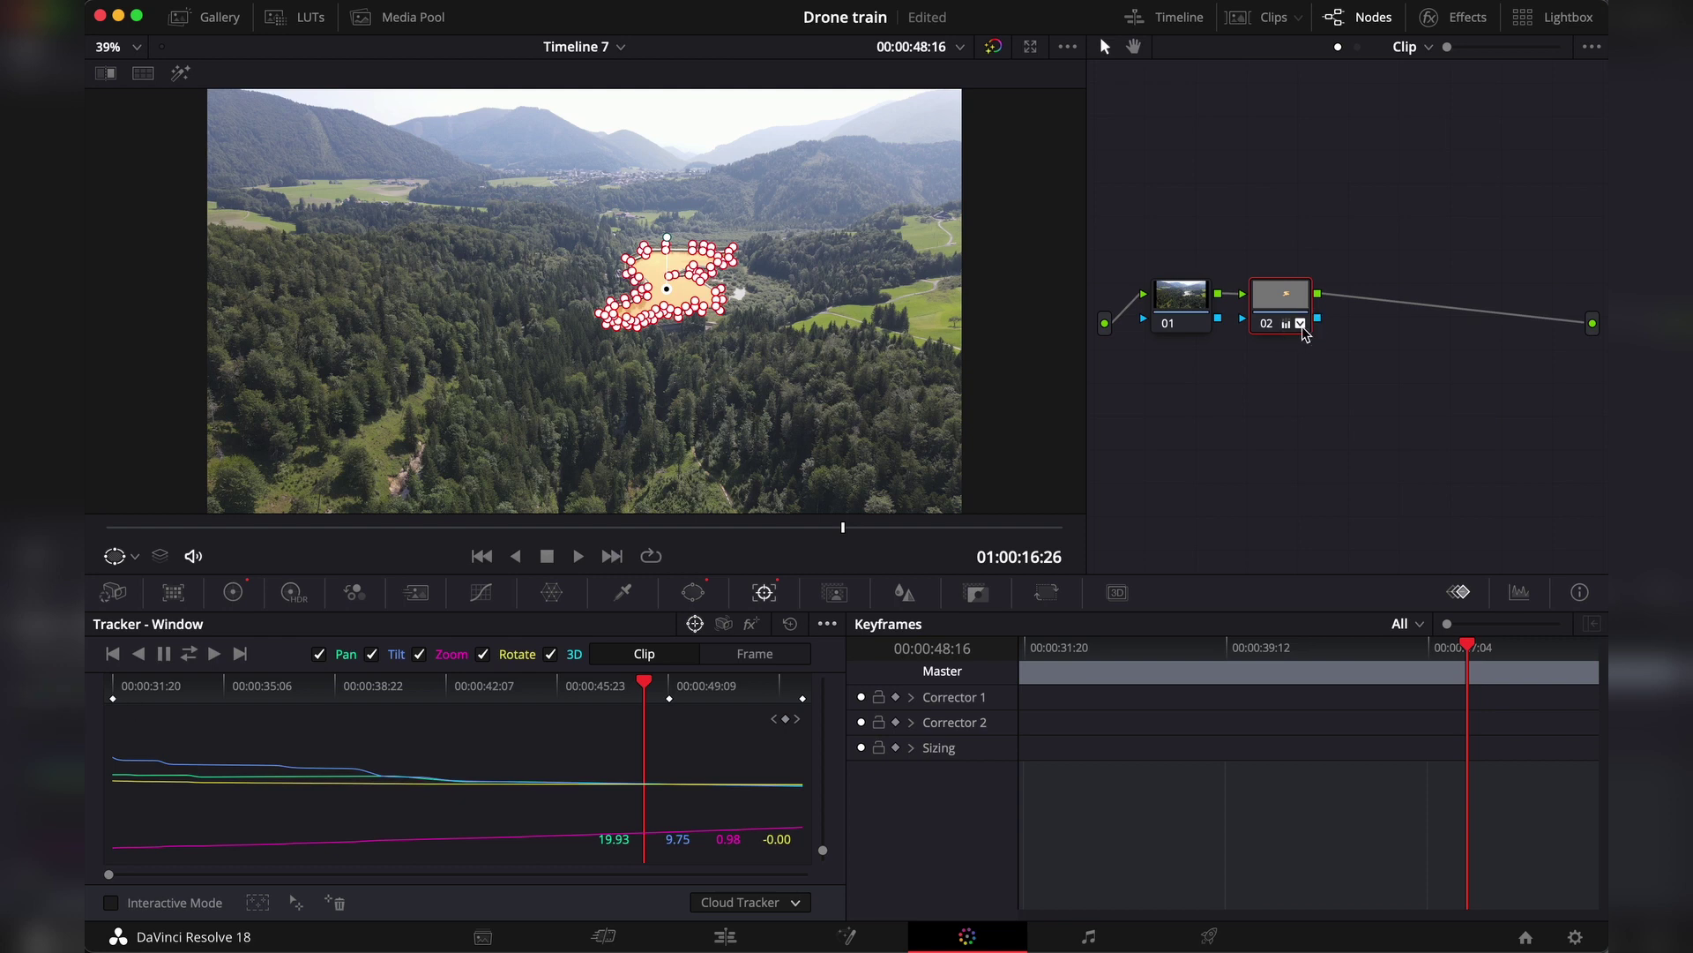
scroll(1310, 338, up, 3)
Step: Move the window off the lake, scrub to 00:00:45:27 to check tracking, then drag it back
drag(1189, 318, 1290, 340)
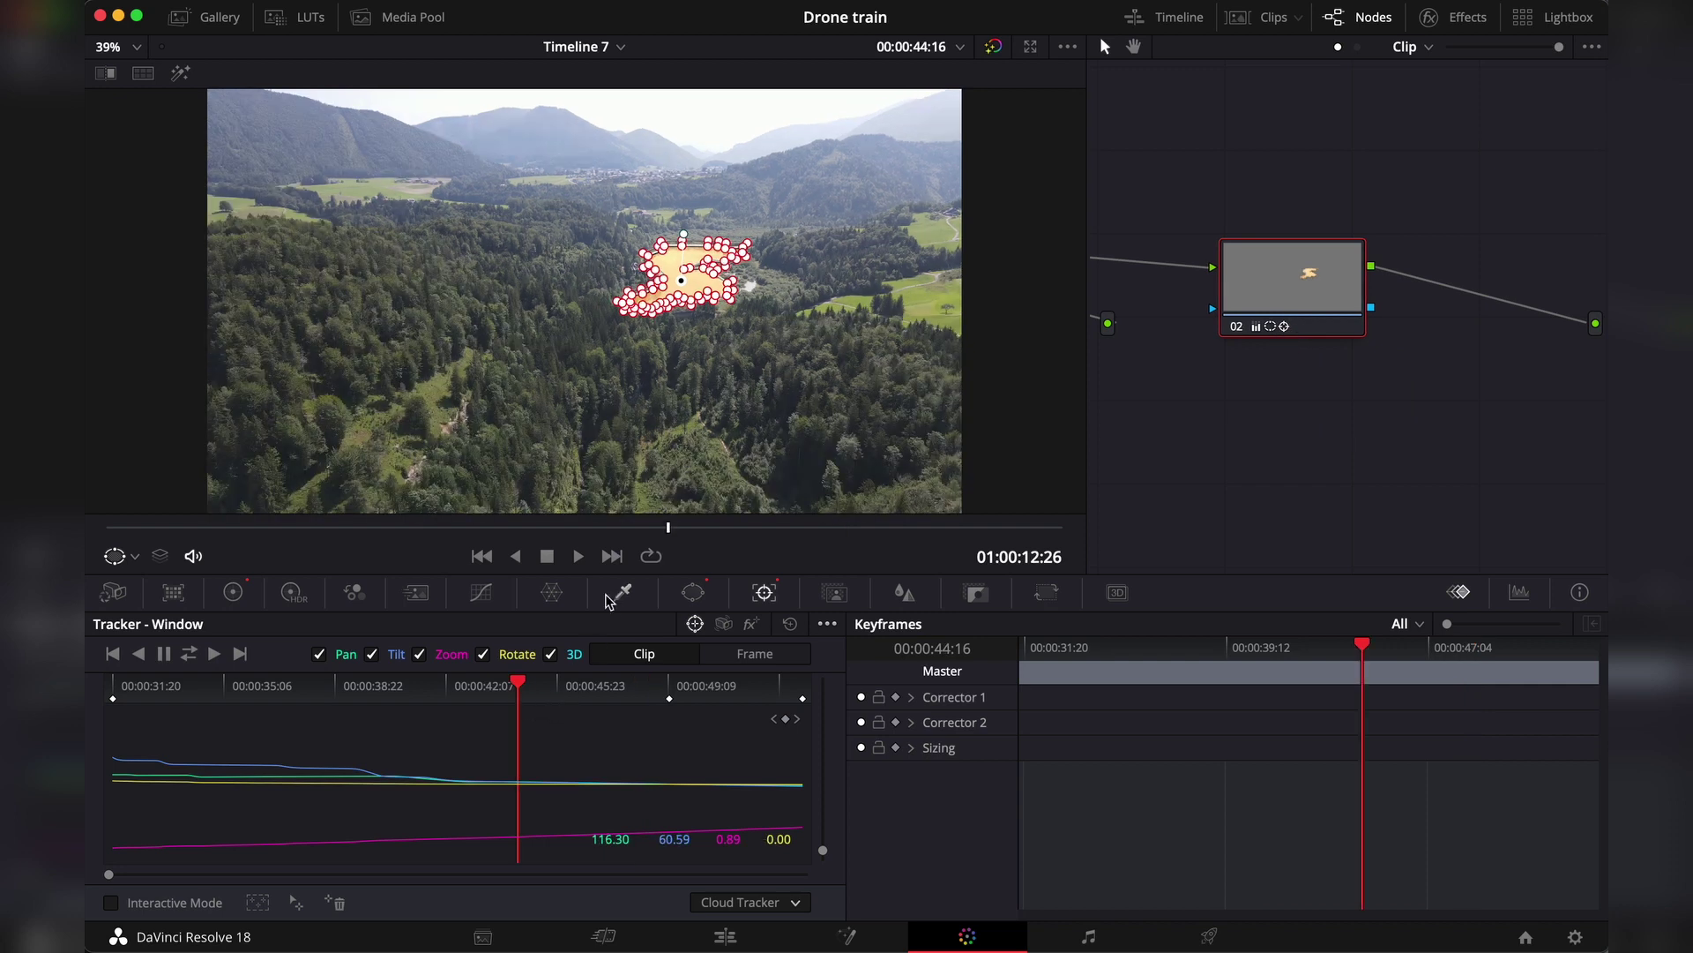
drag(685, 280, 549, 282)
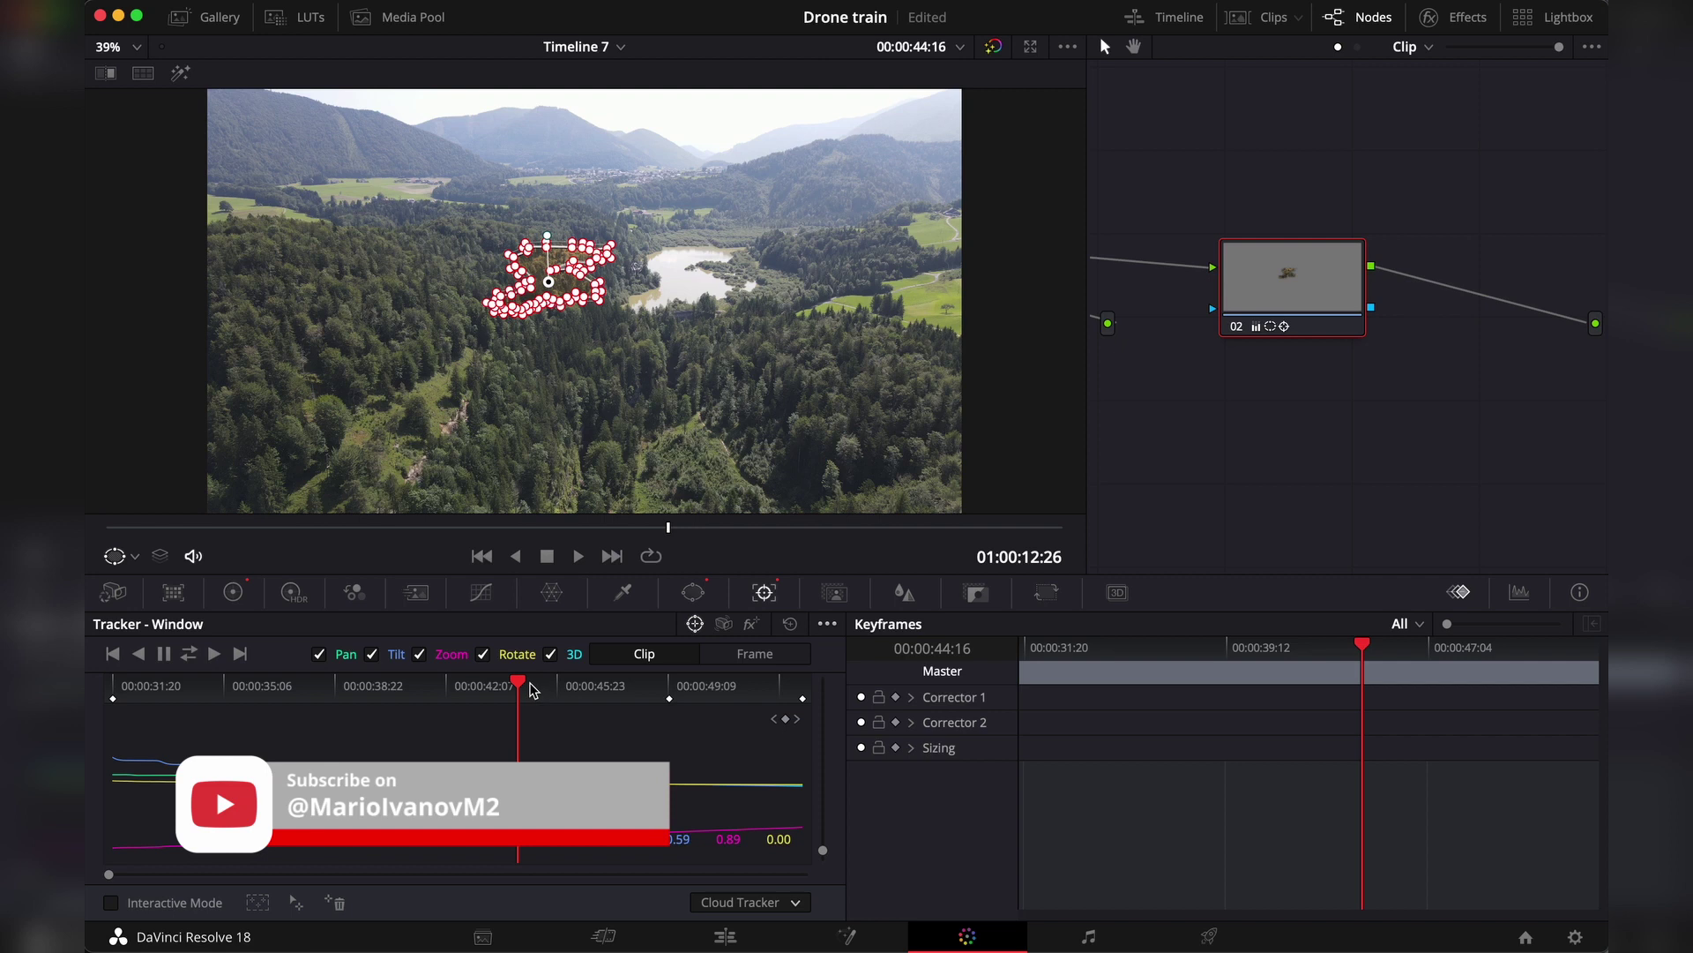
drag(532, 689, 617, 688)
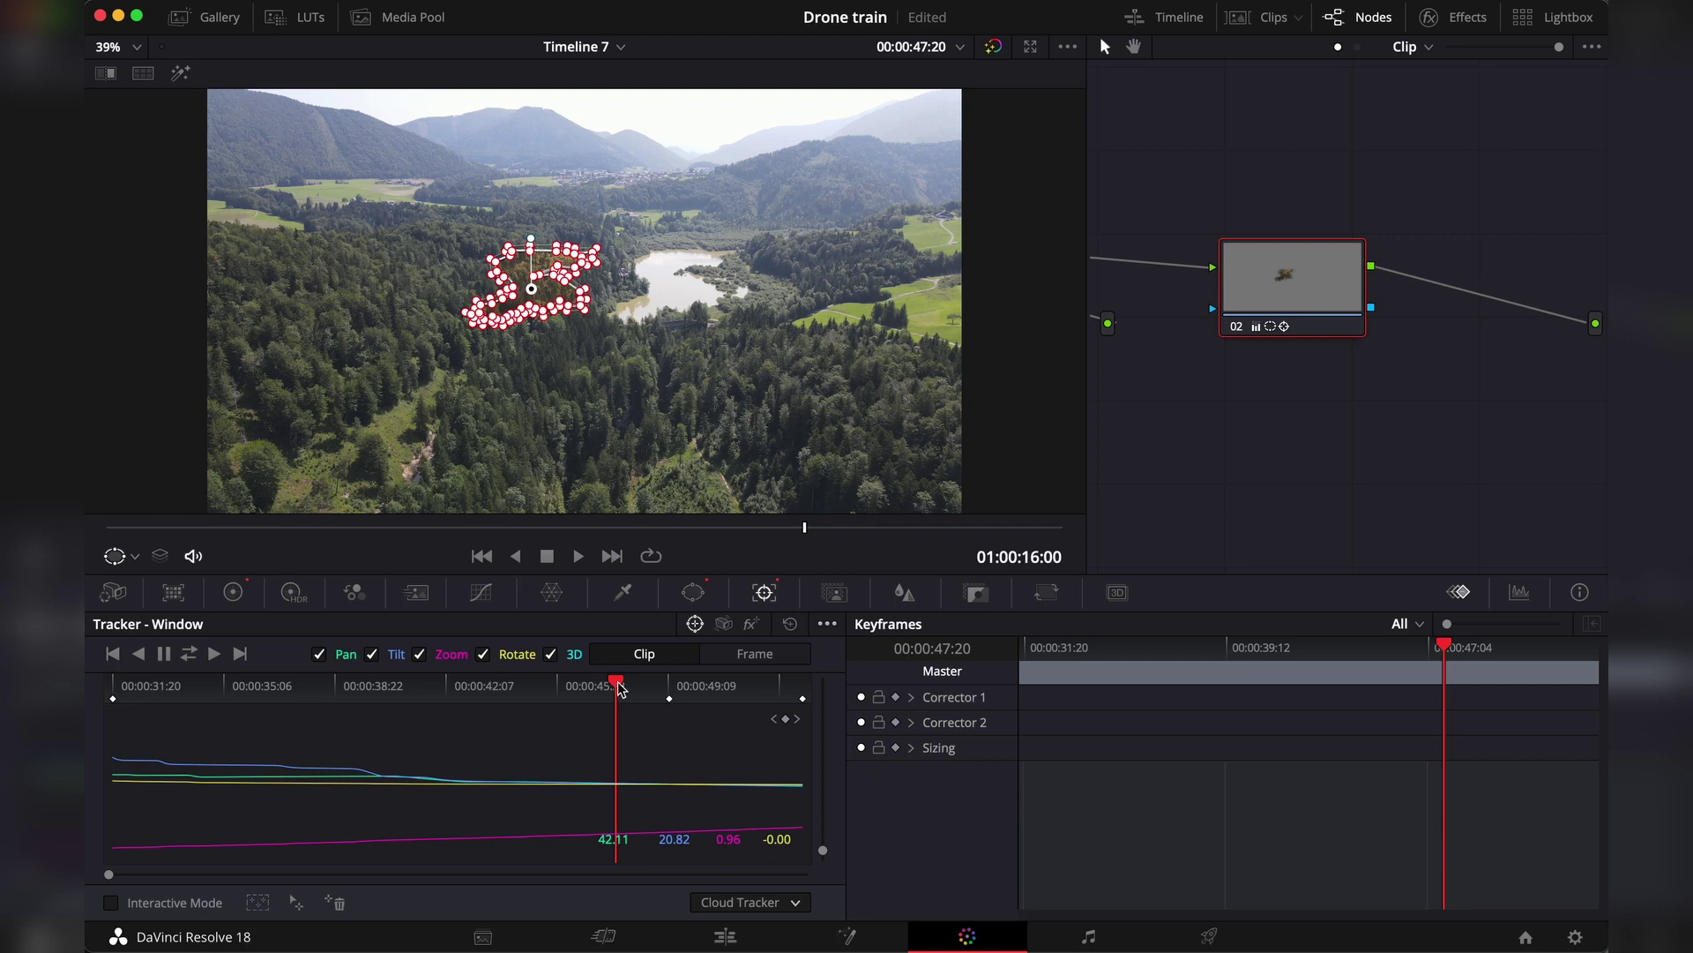
drag(619, 688, 482, 687)
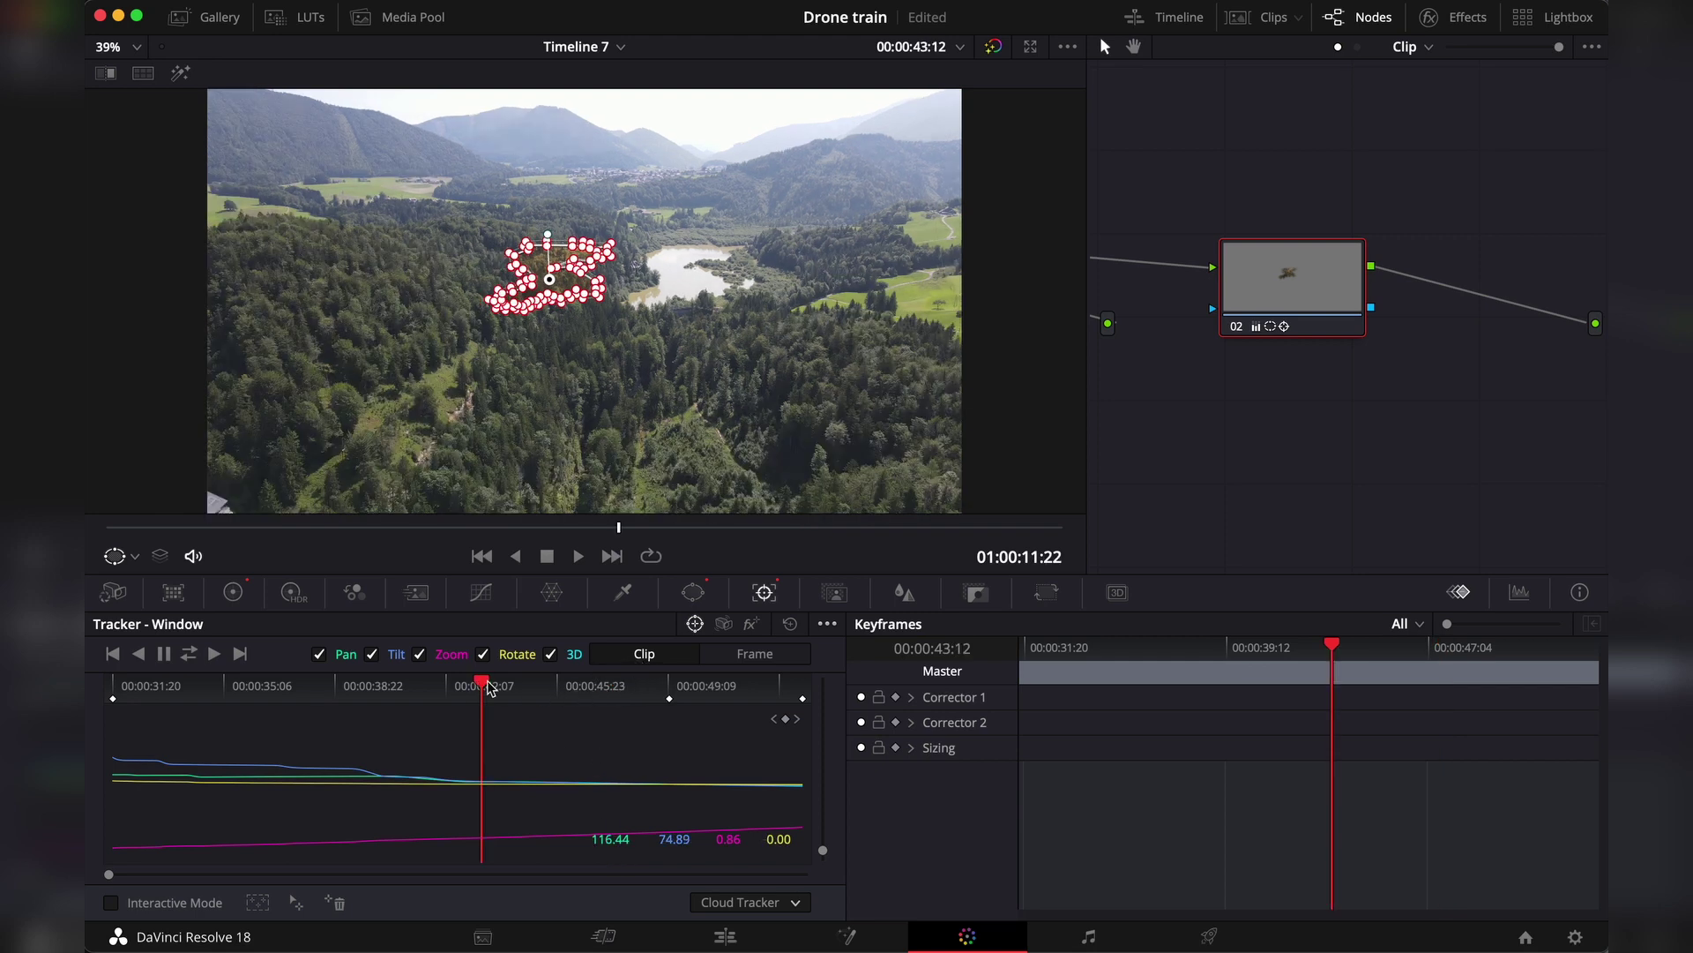
drag(482, 686, 560, 686)
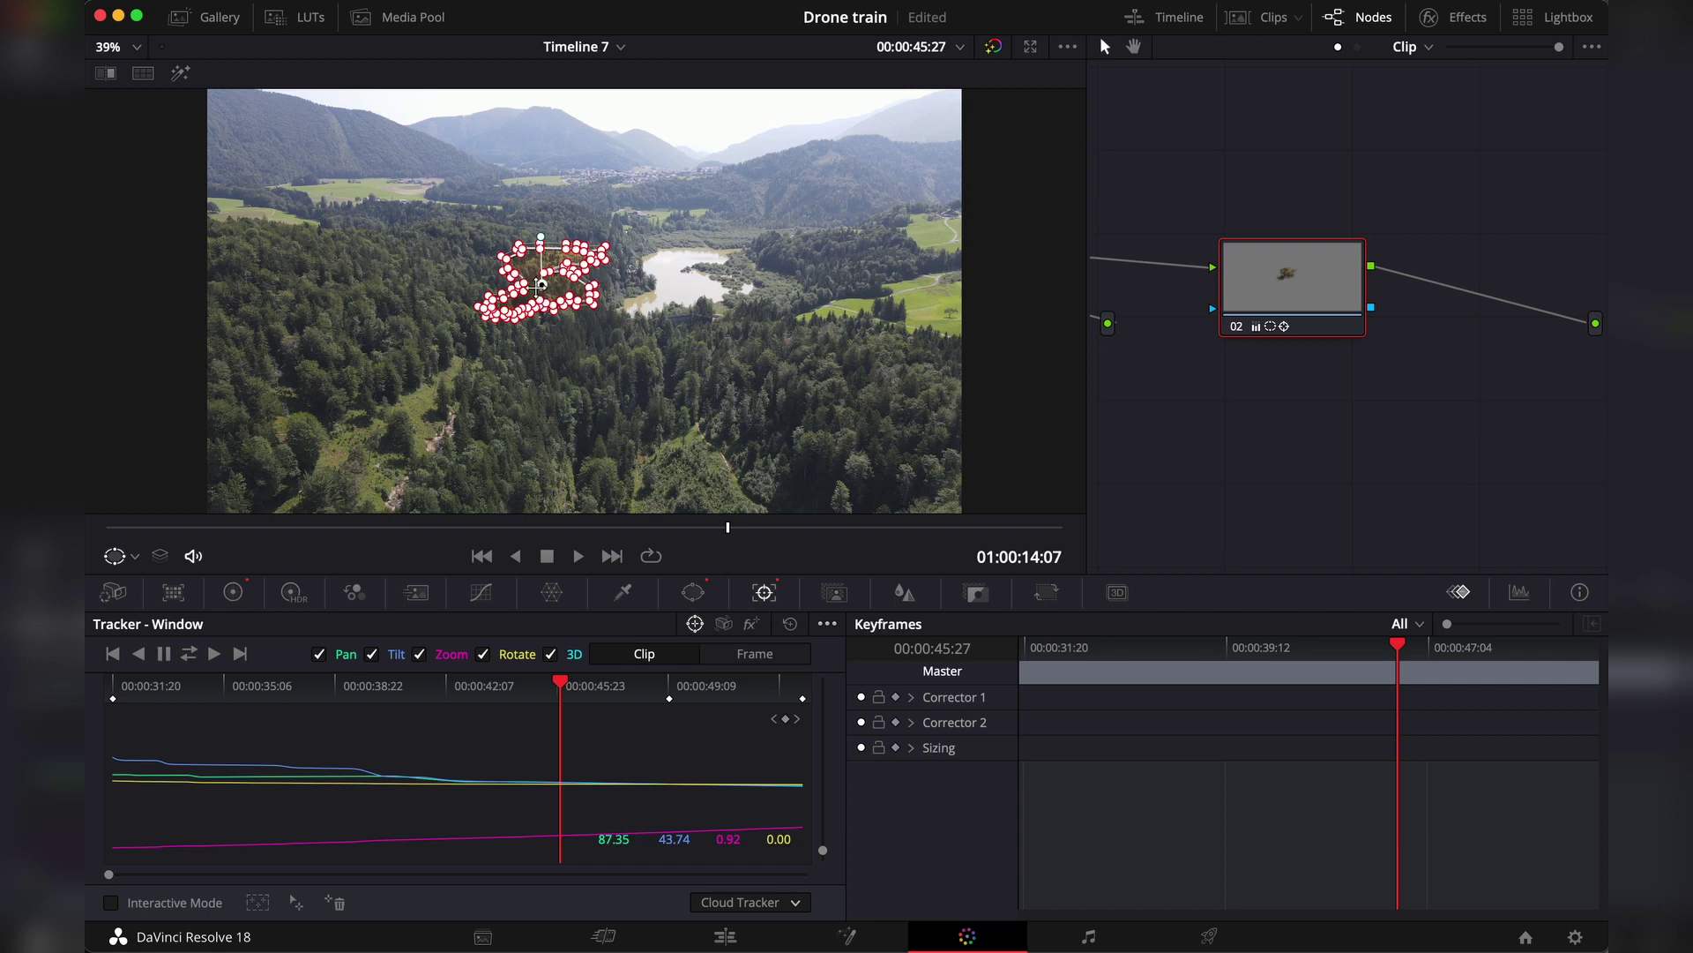
drag(539, 284, 684, 281)
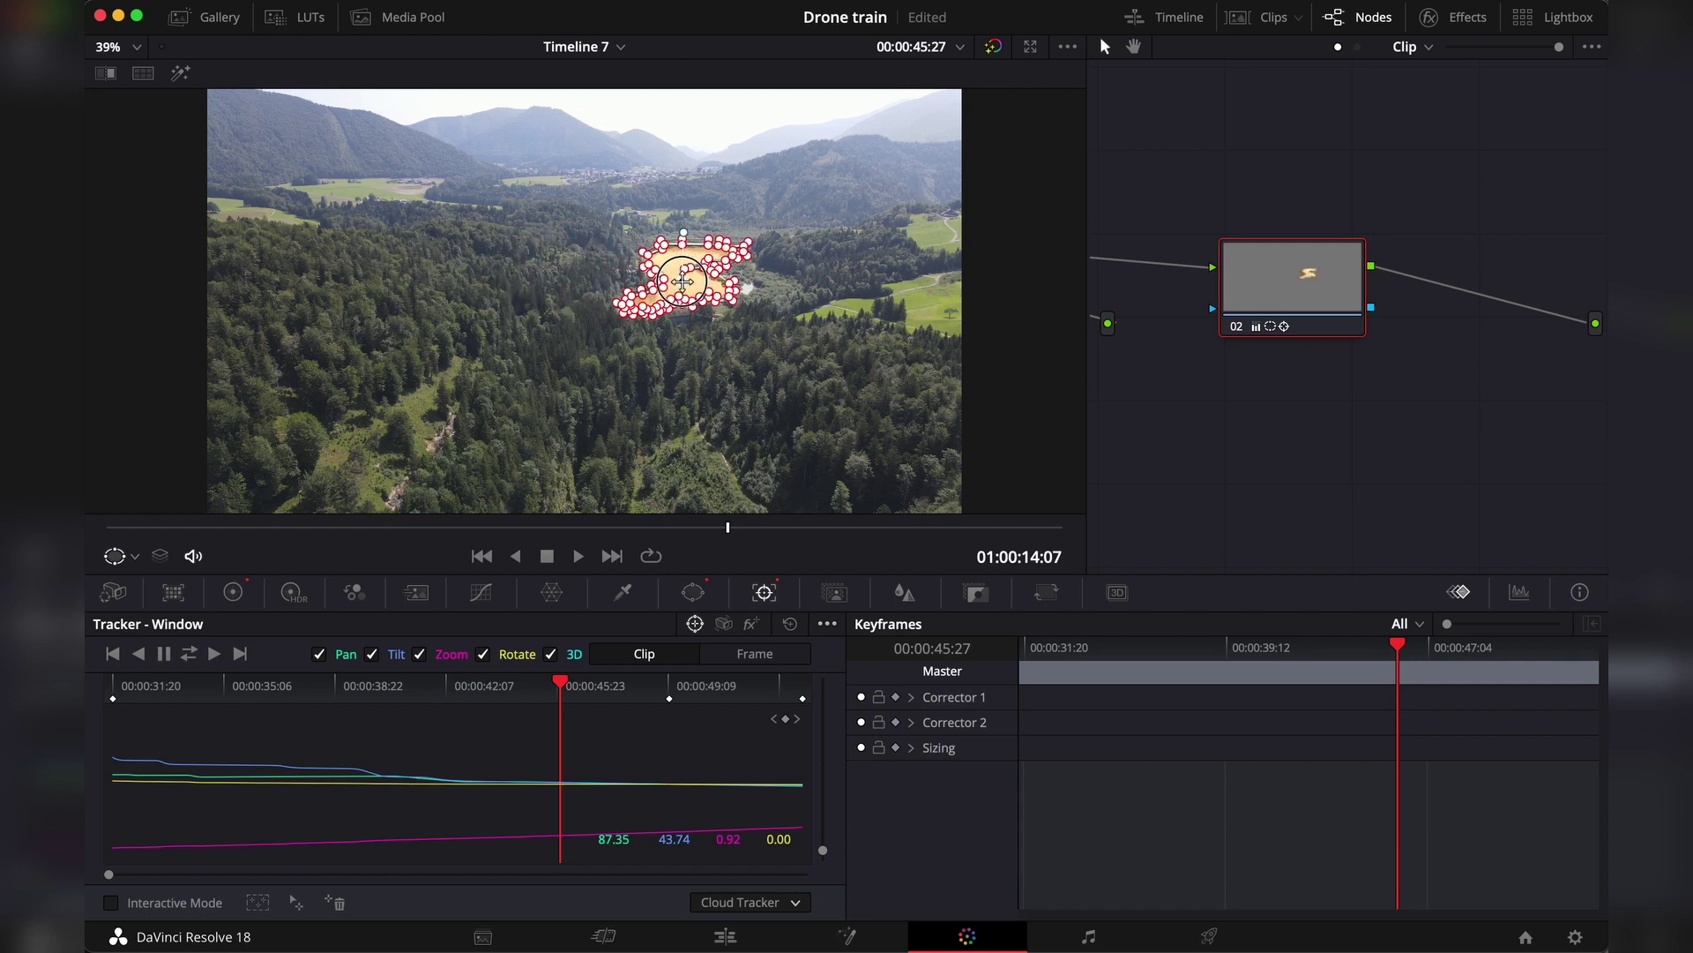
Step: In Frame mode, pull two pond window points onto the shoreline and scrub to check the fit
click(755, 653)
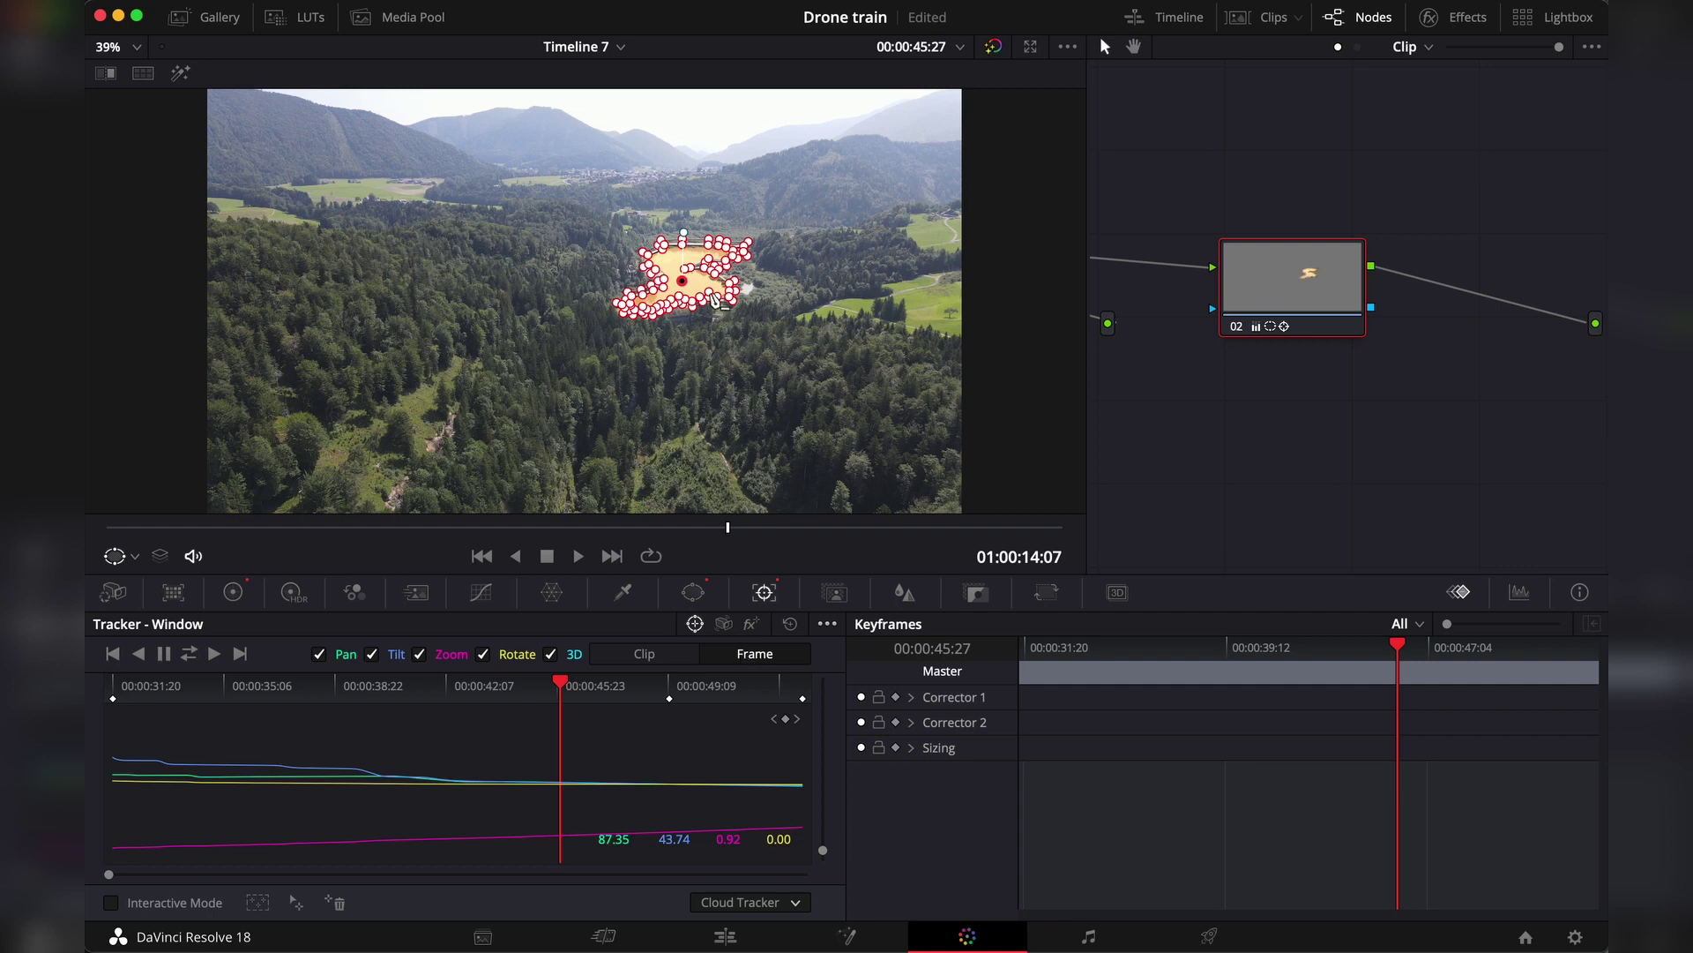
scroll(714, 299, up, 8)
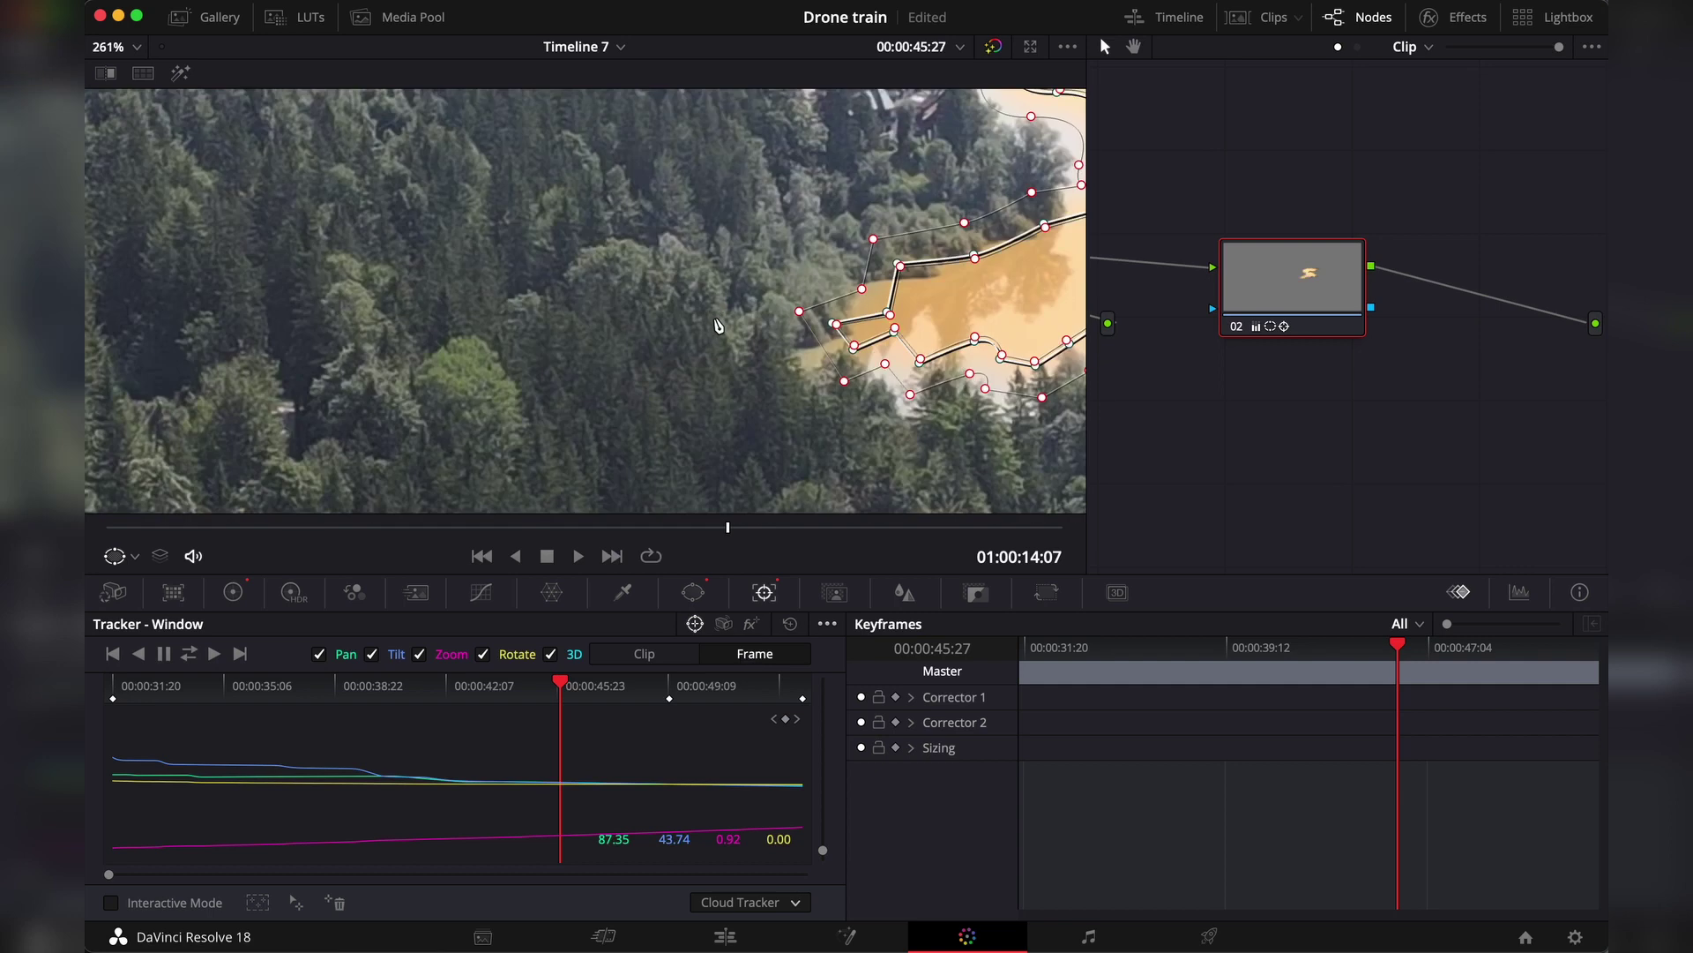
scroll(719, 327, down, 1)
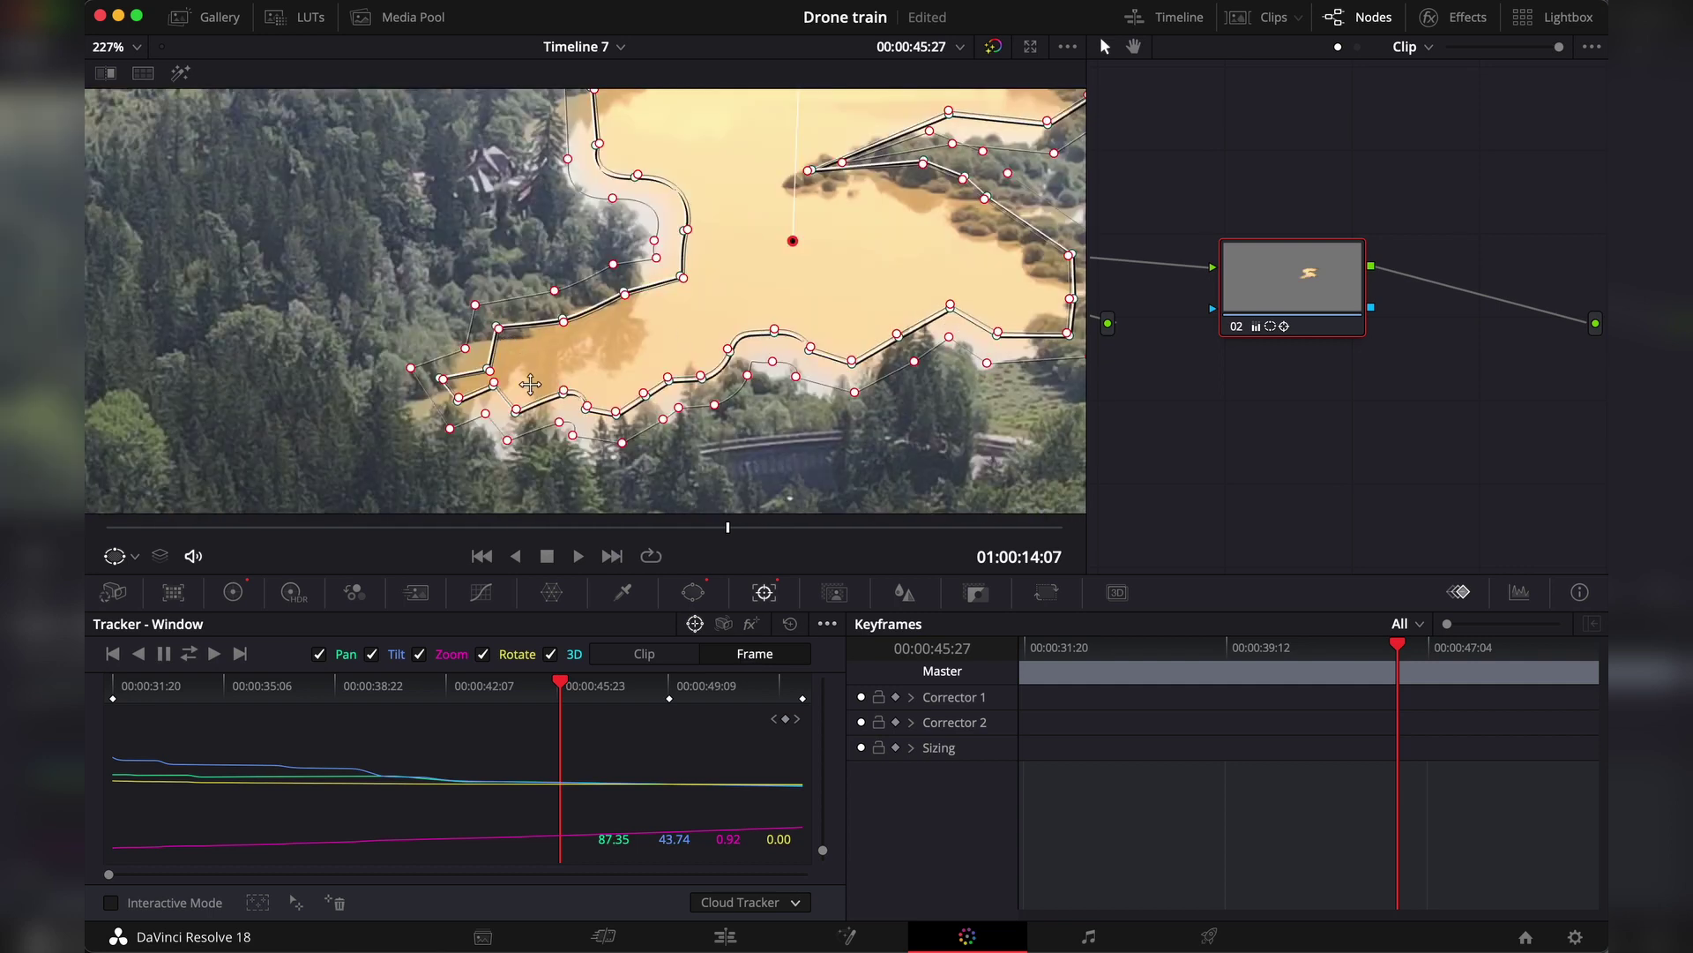
drag(489, 371, 473, 357)
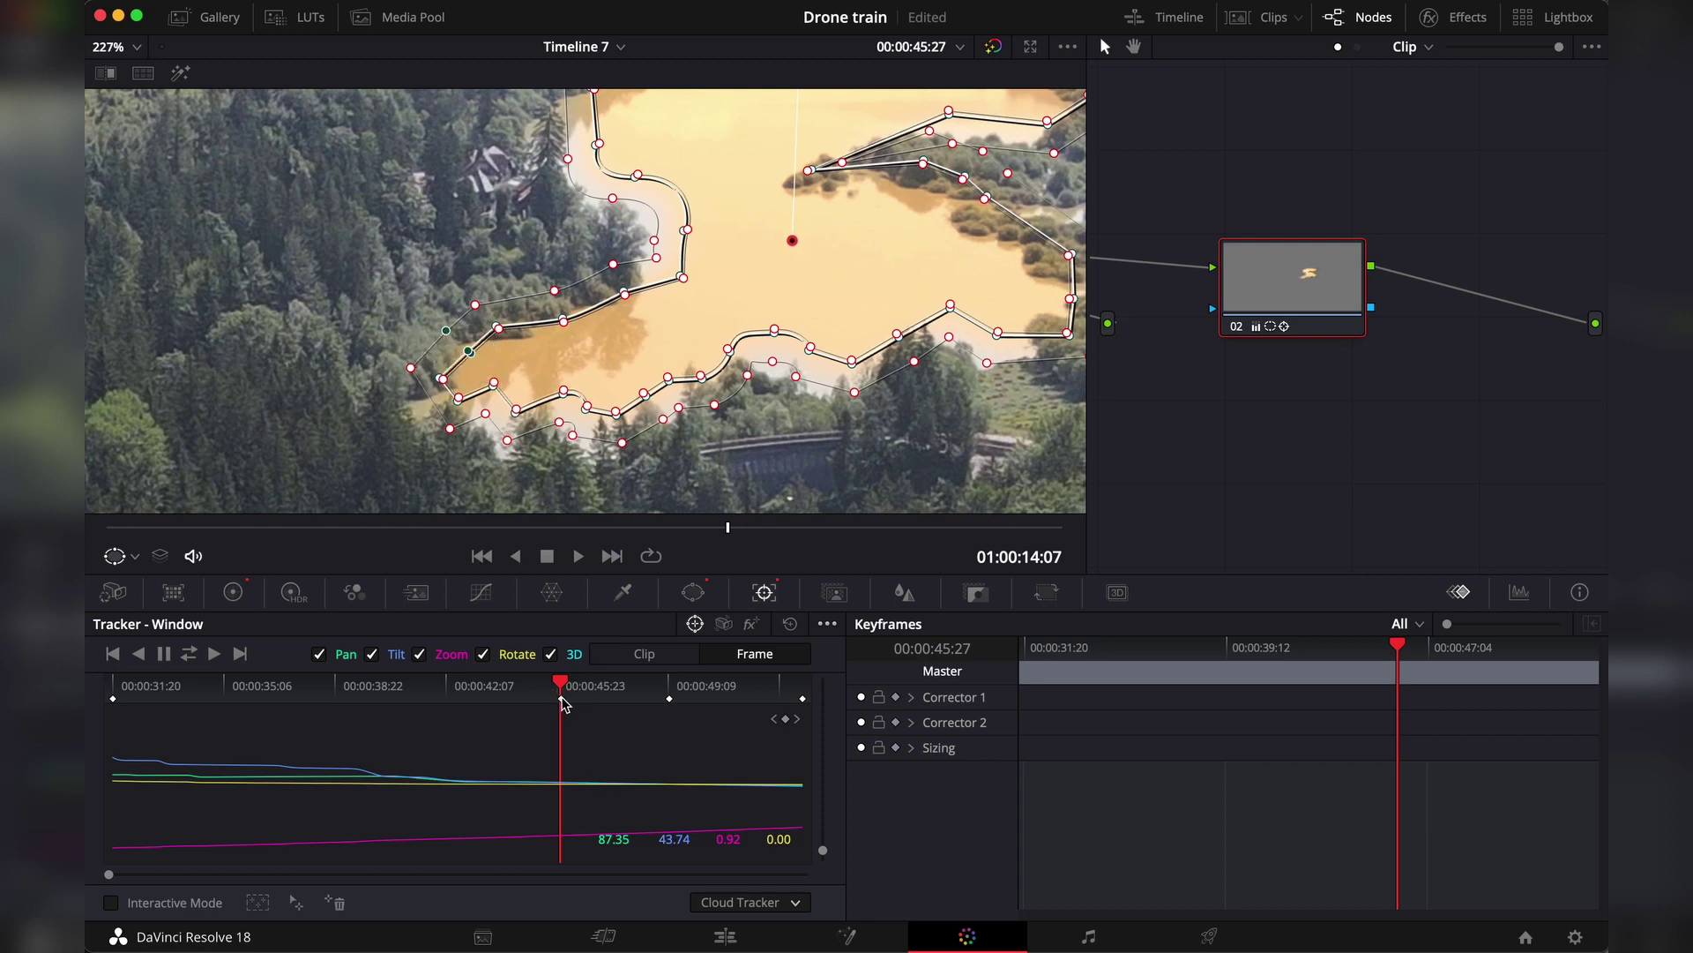
drag(561, 691, 661, 696)
drag(398, 428, 389, 411)
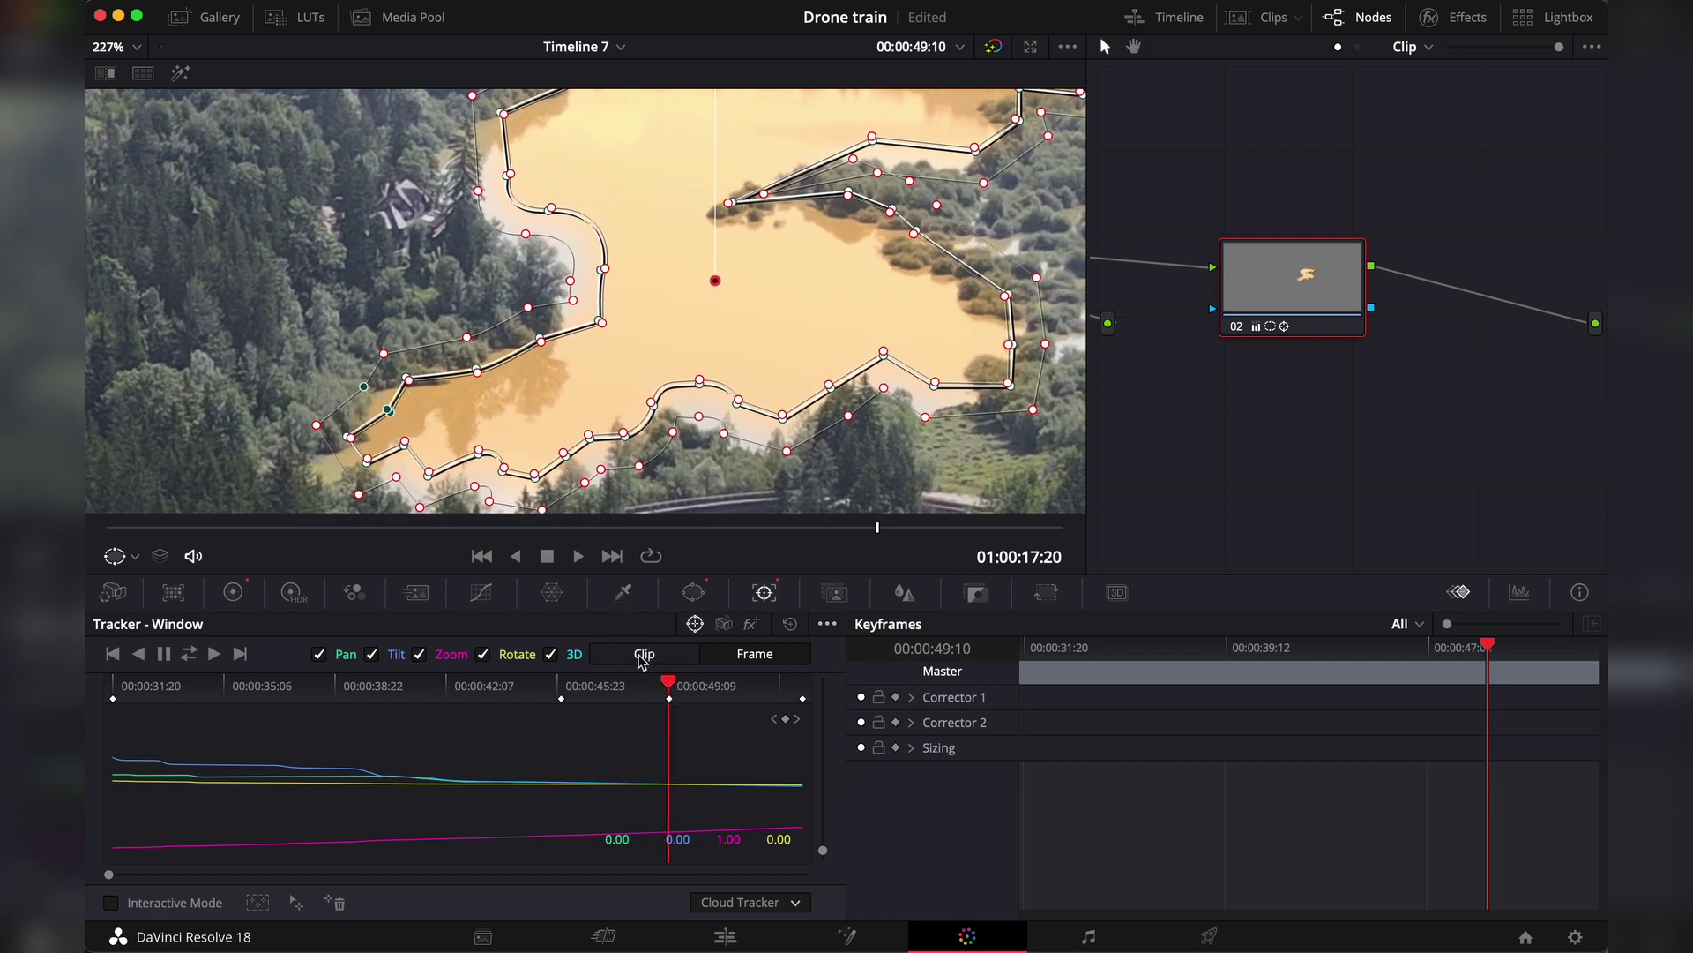
drag(657, 686, 561, 686)
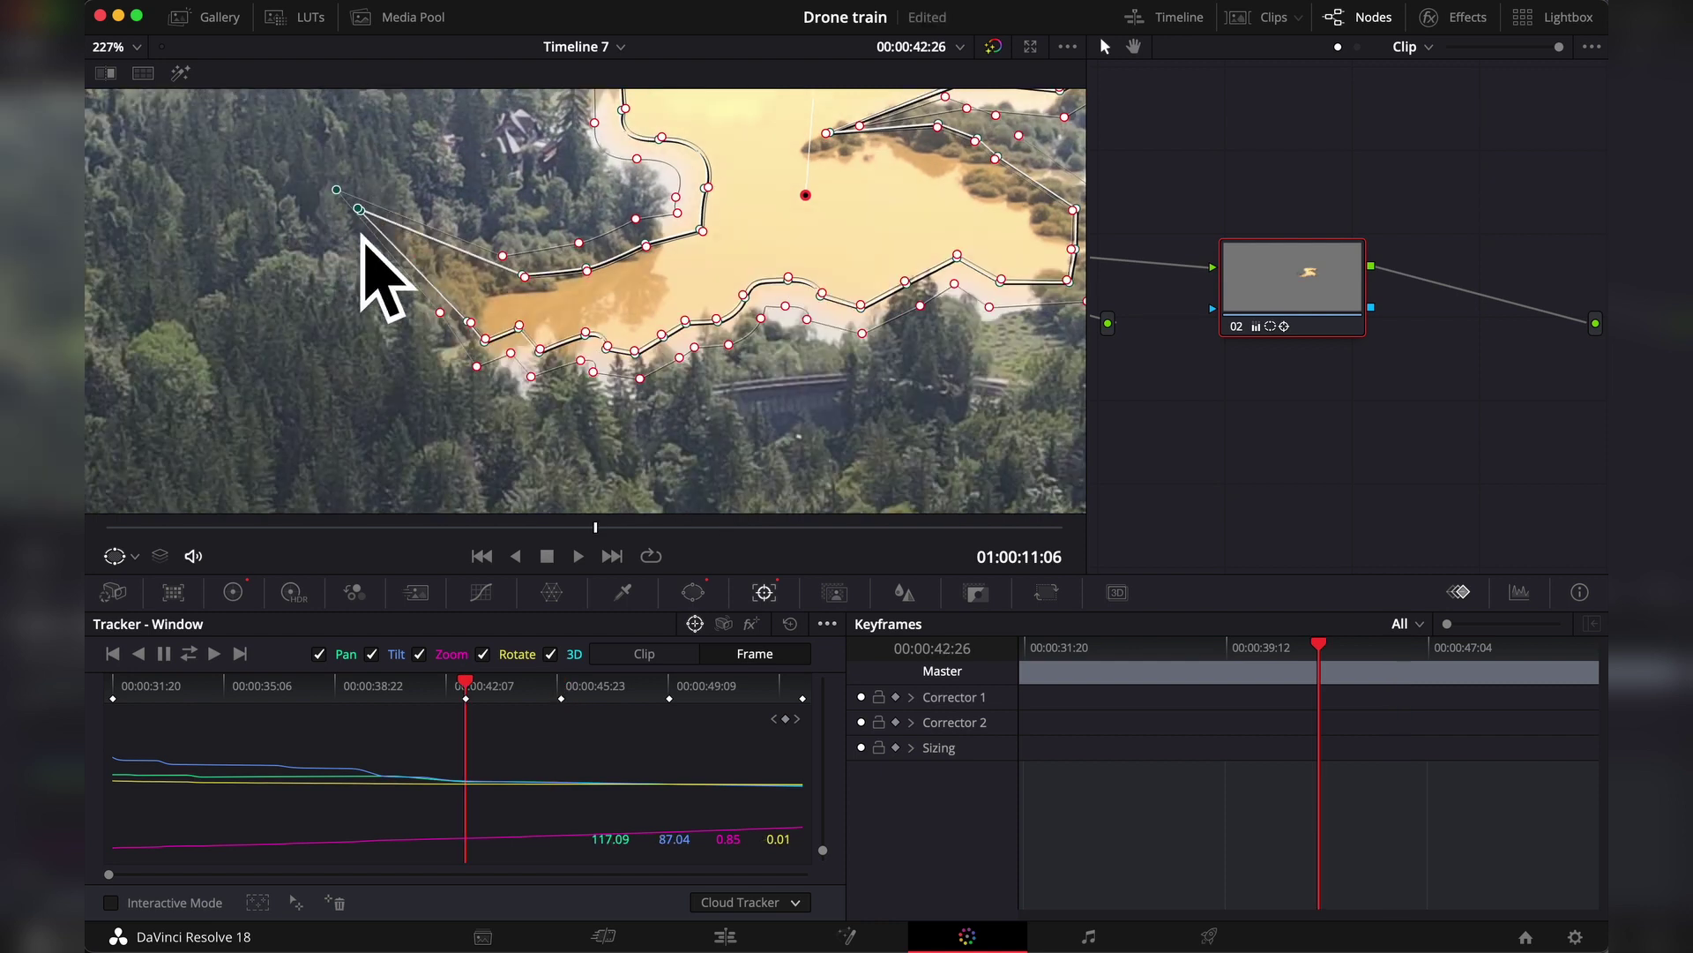
Step: Step to the unwanted frame and delete its track keyframe
click(467, 702)
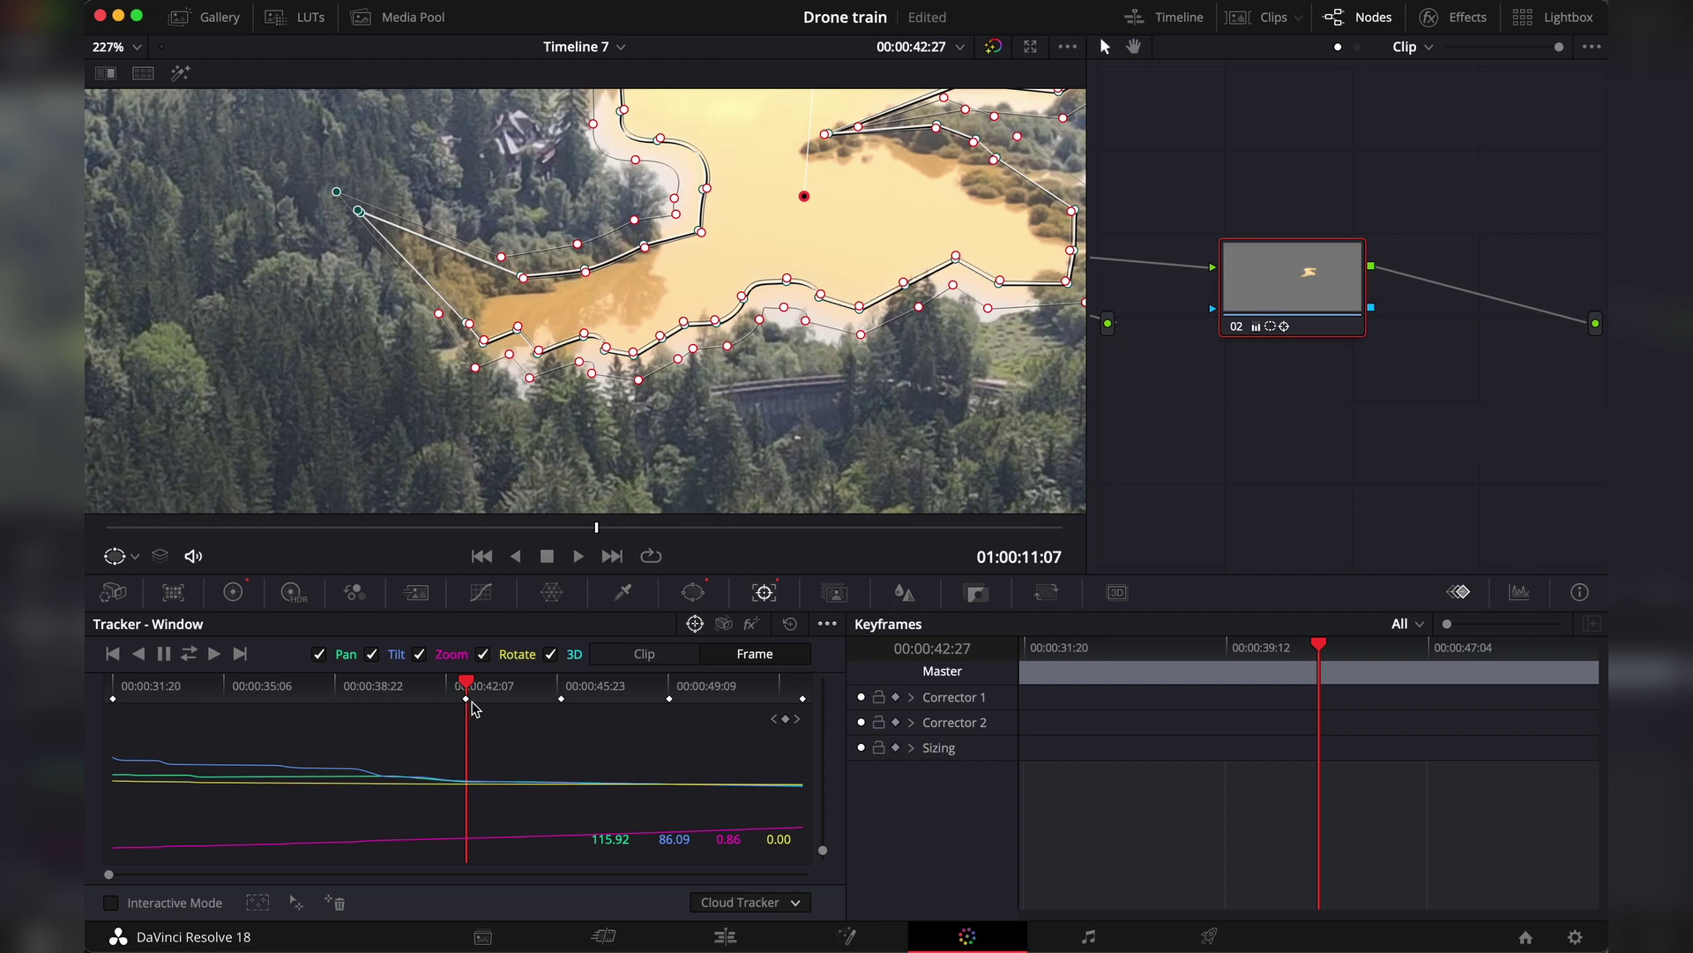
click(466, 702)
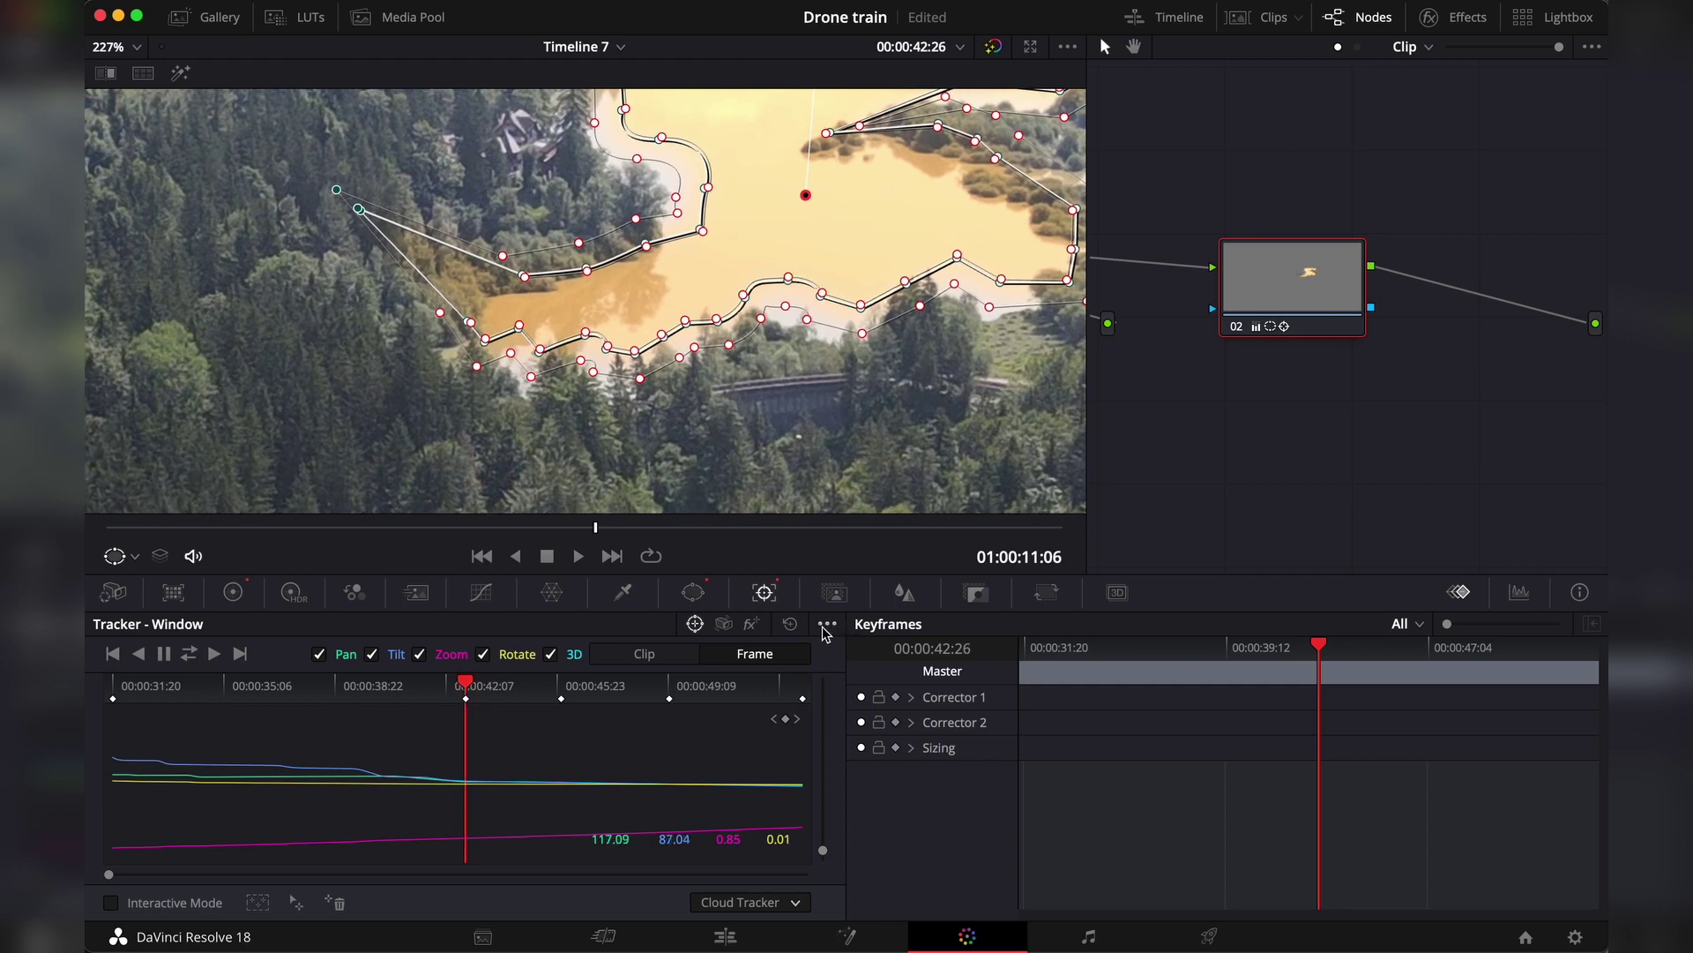
click(828, 626)
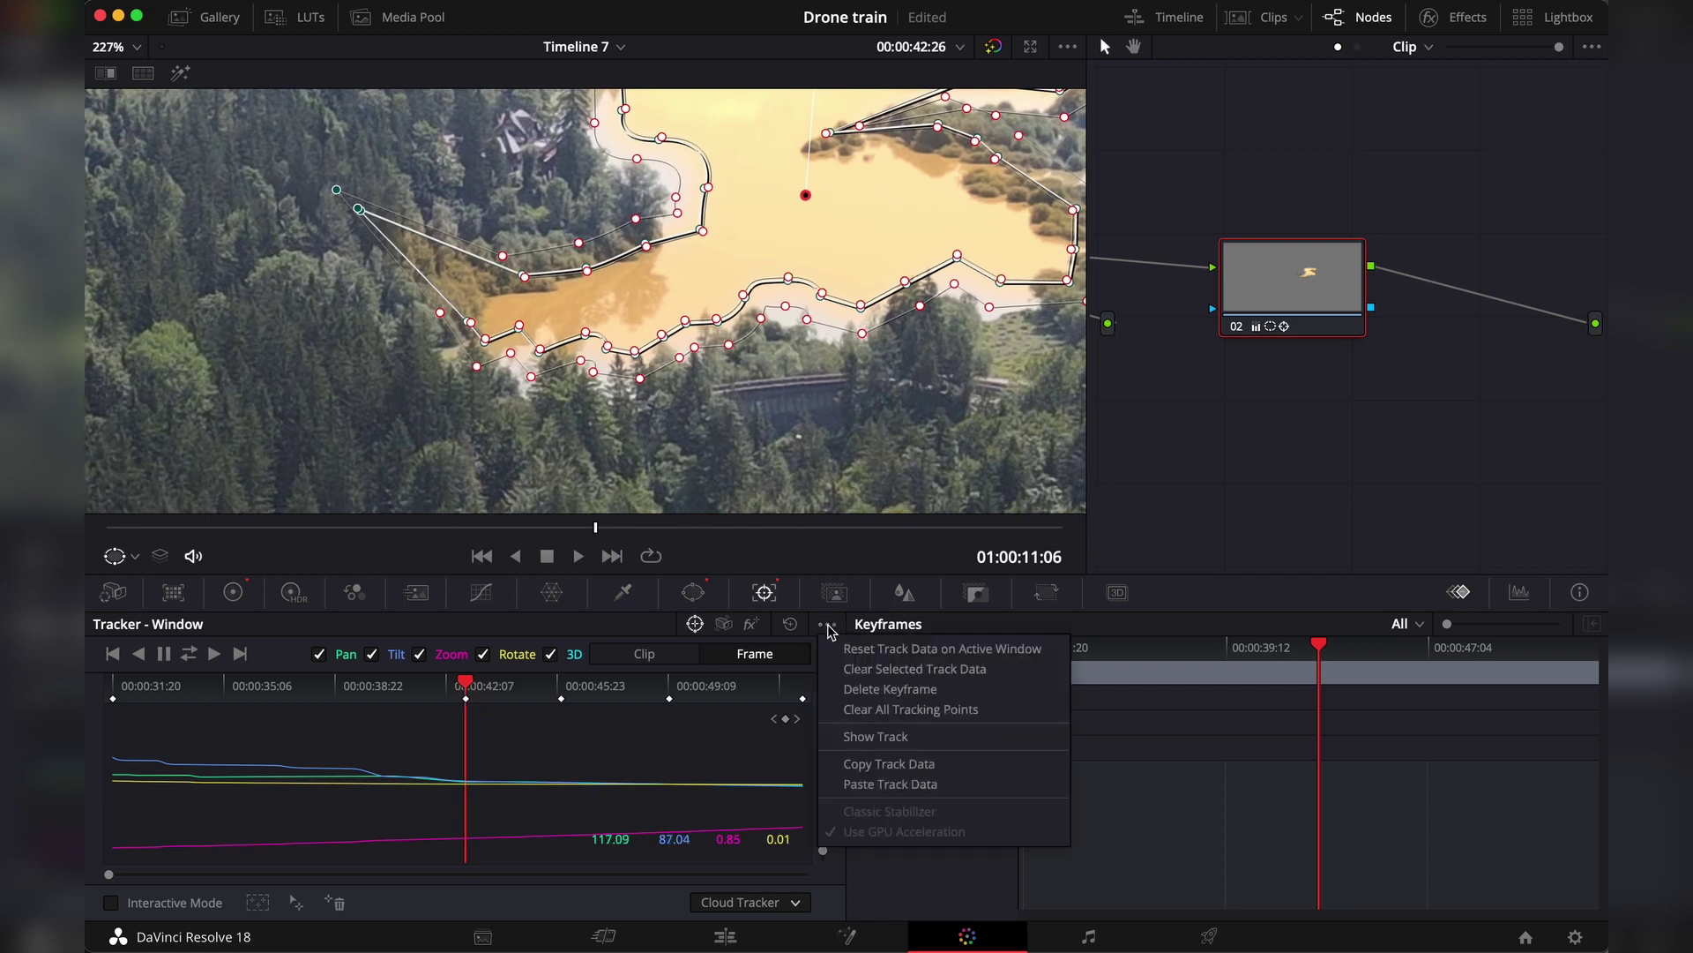
click(890, 689)
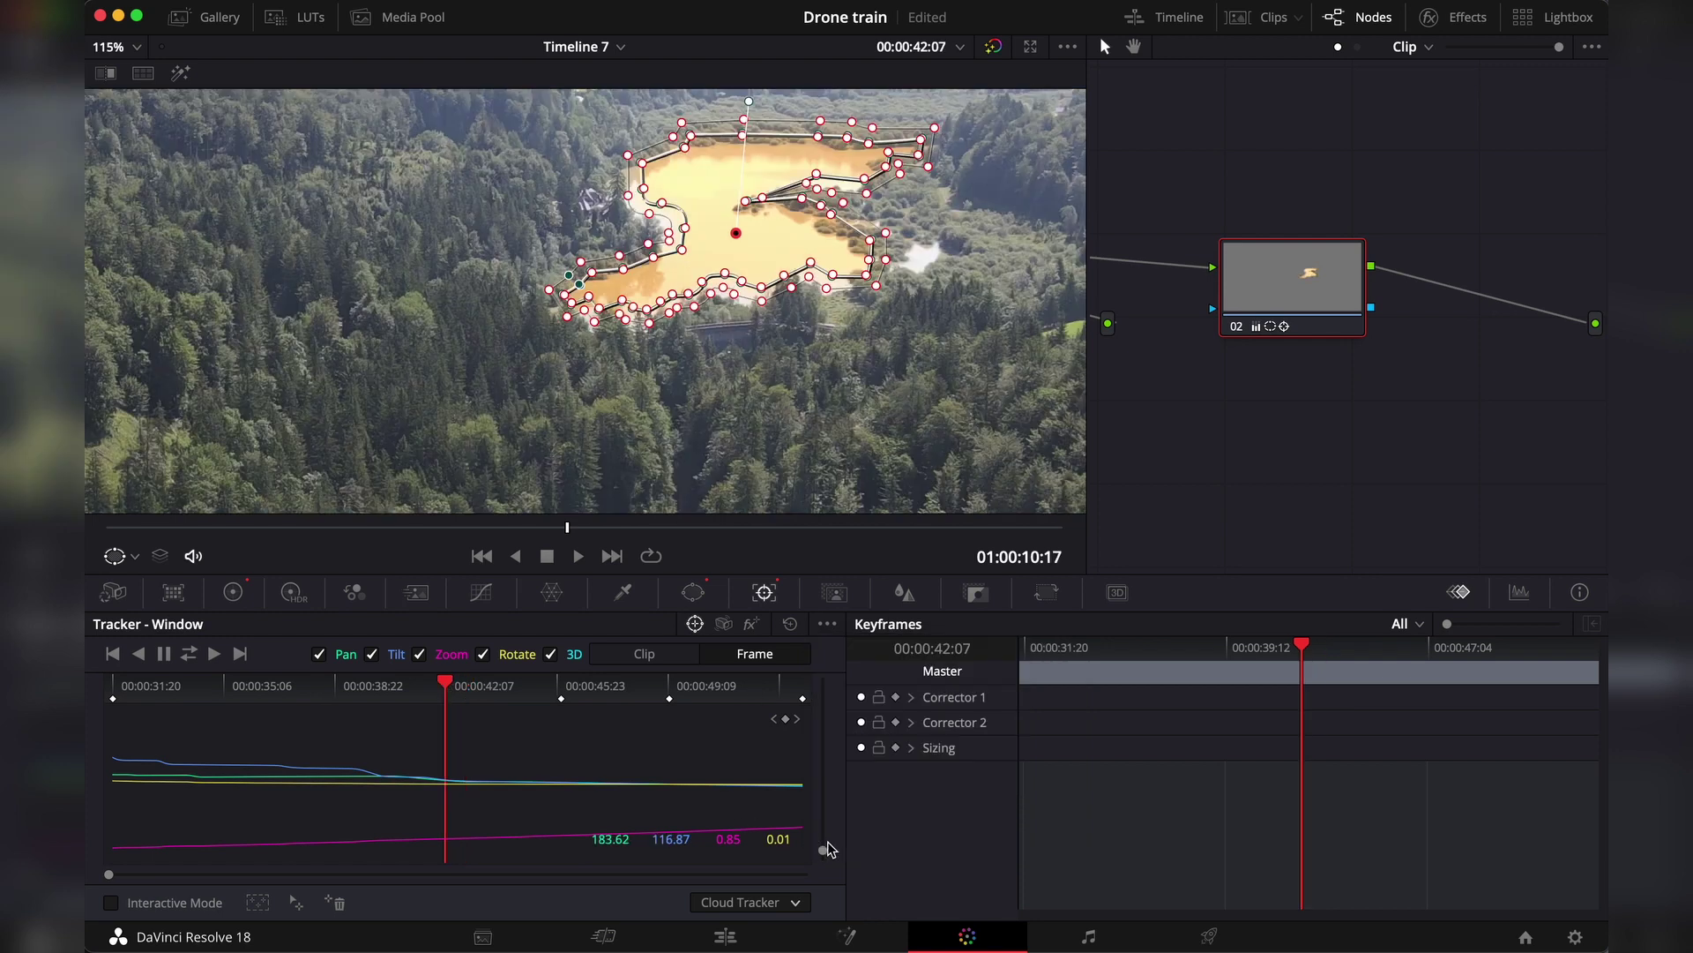
Step: Keep Cloud Tracker as the tracker type and turn on Interactive Mode
click(794, 901)
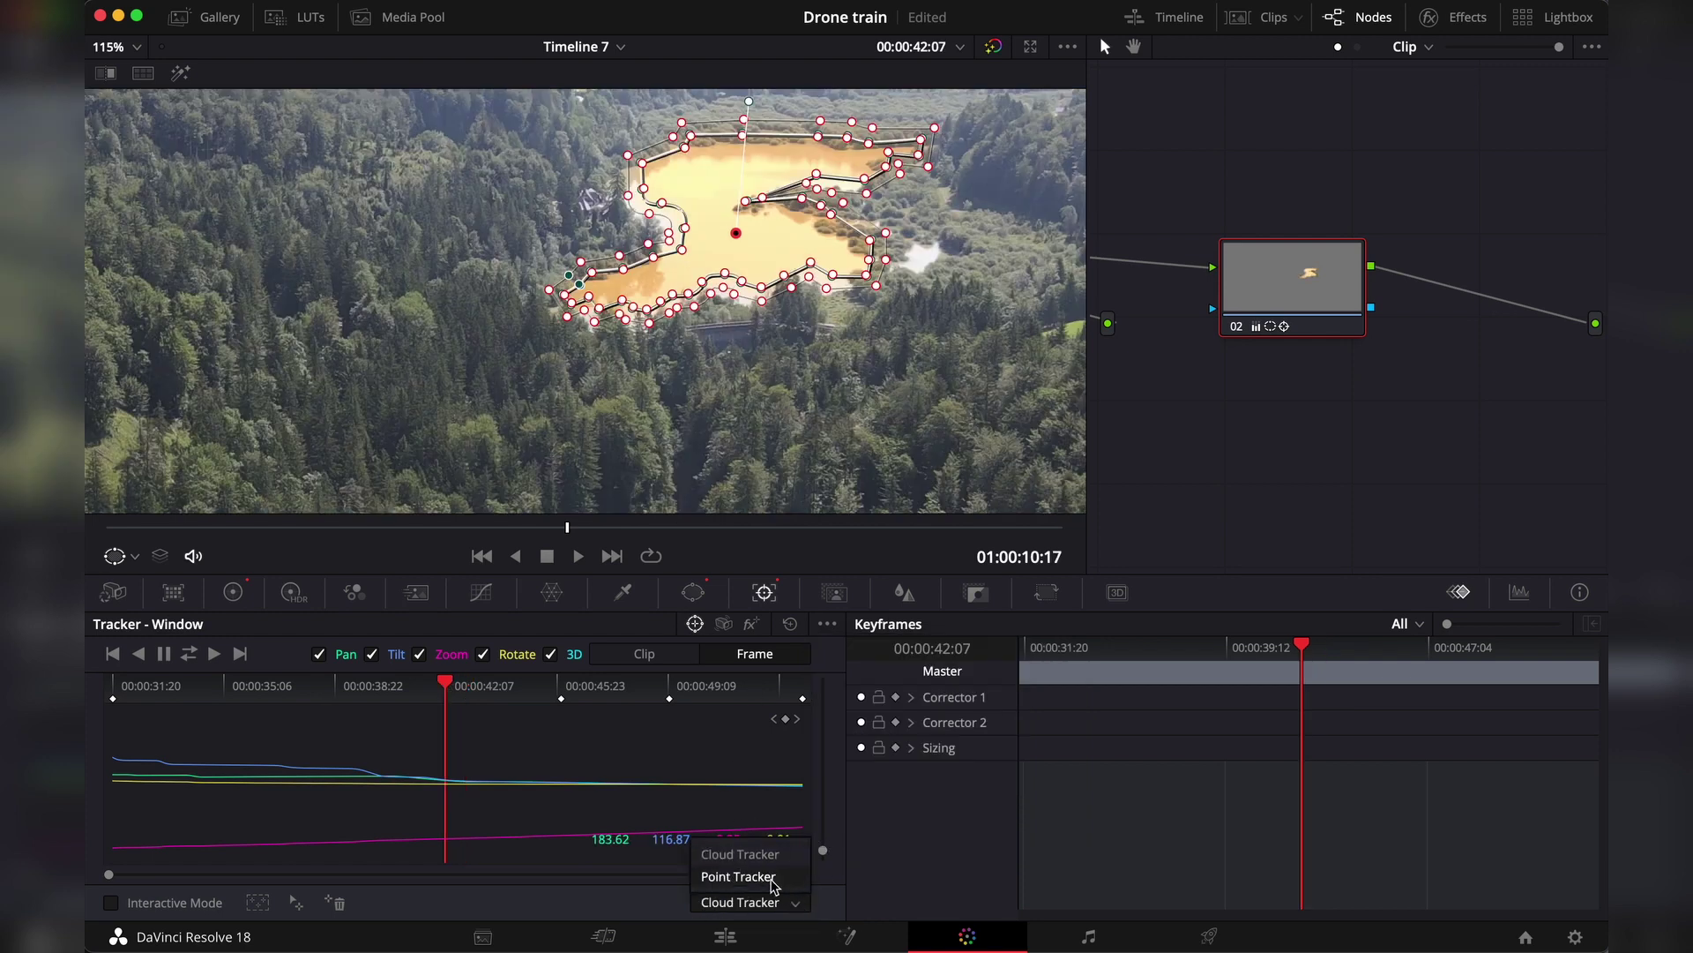
click(741, 853)
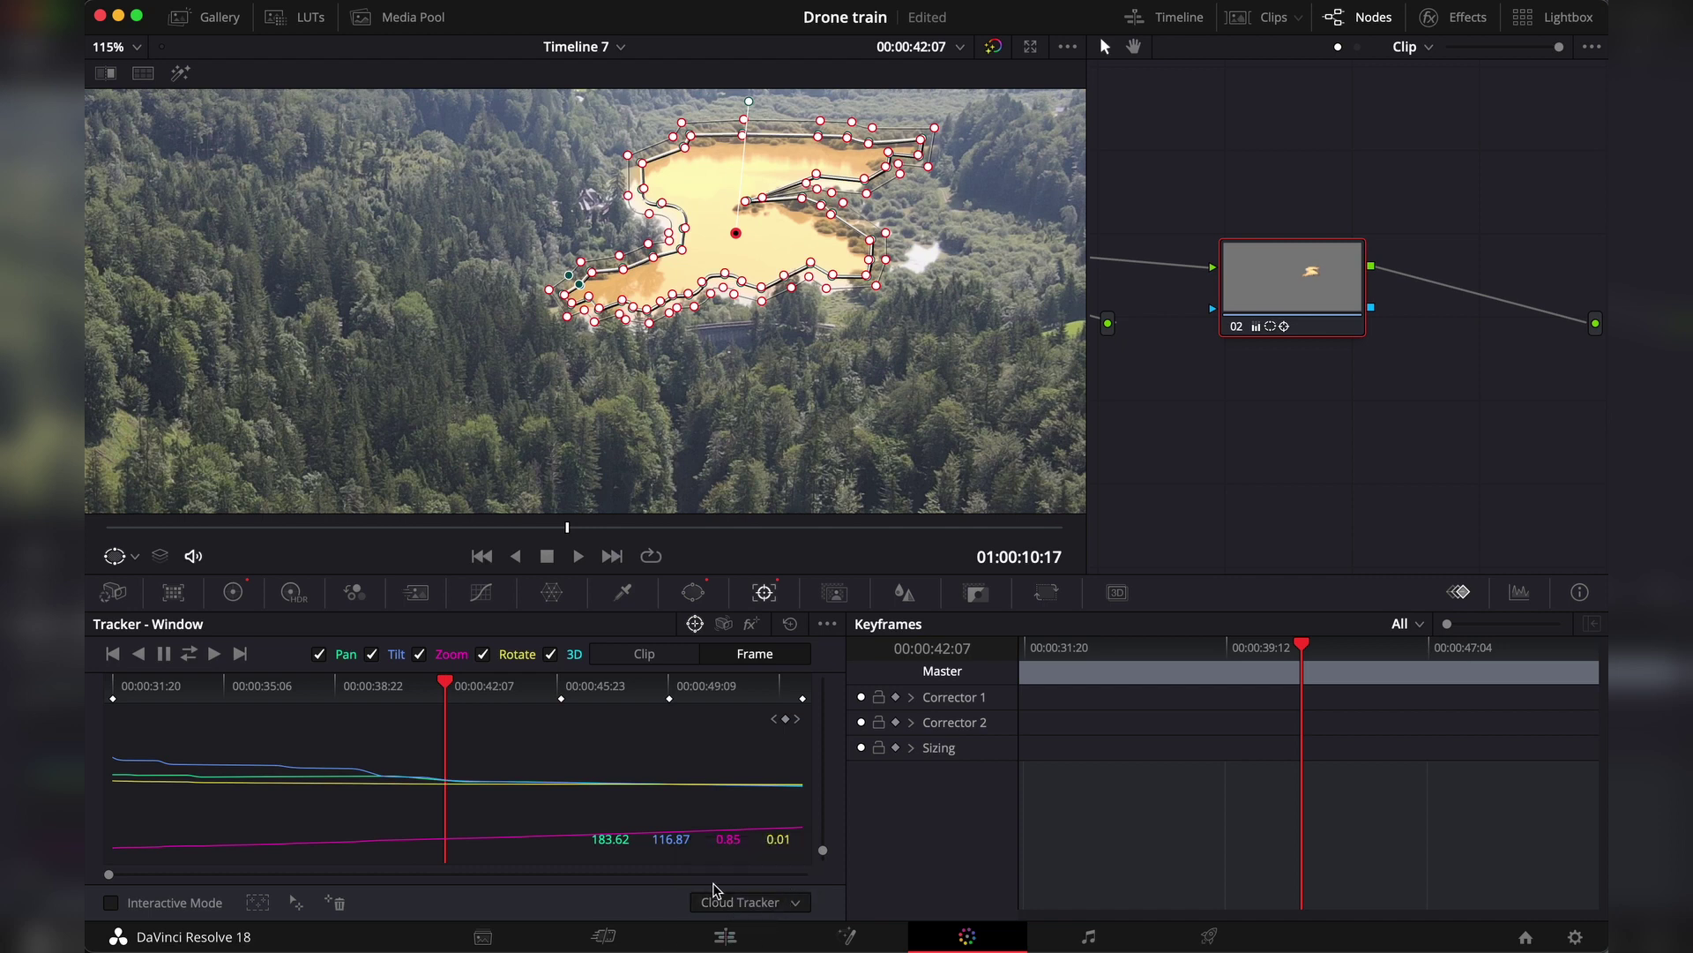
click(113, 903)
scroll(748, 316, up, 5)
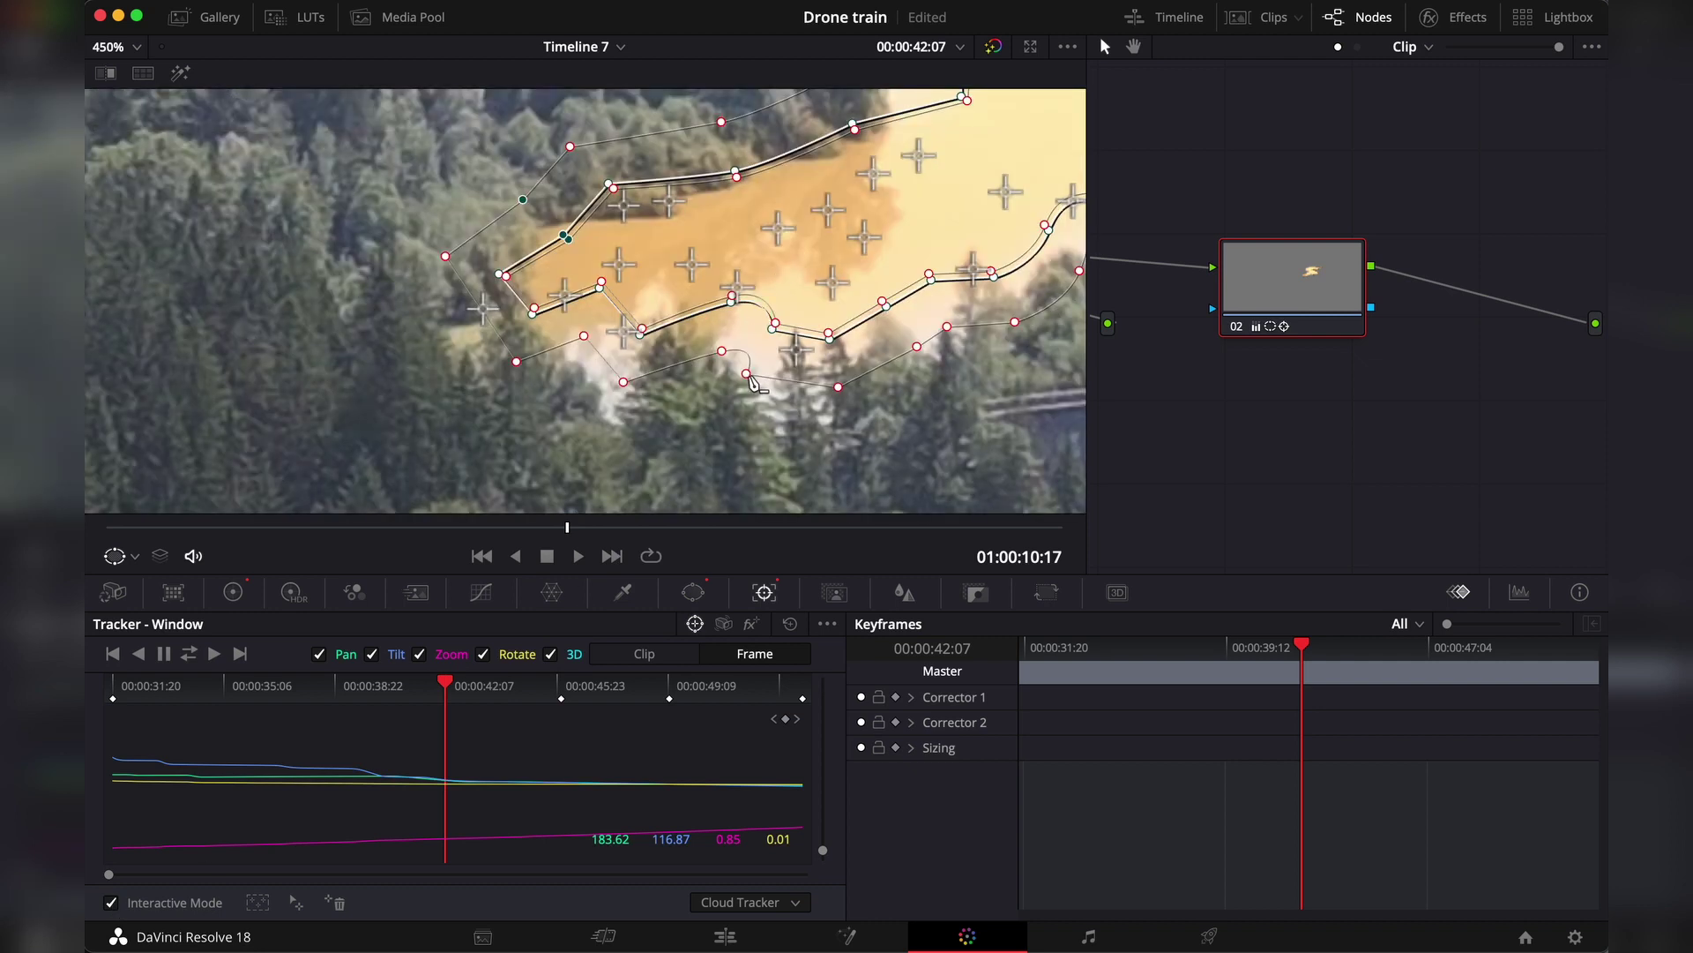
scroll(697, 398, right, 3)
scroll(697, 398, up, 2)
scroll(700, 398, down, 5)
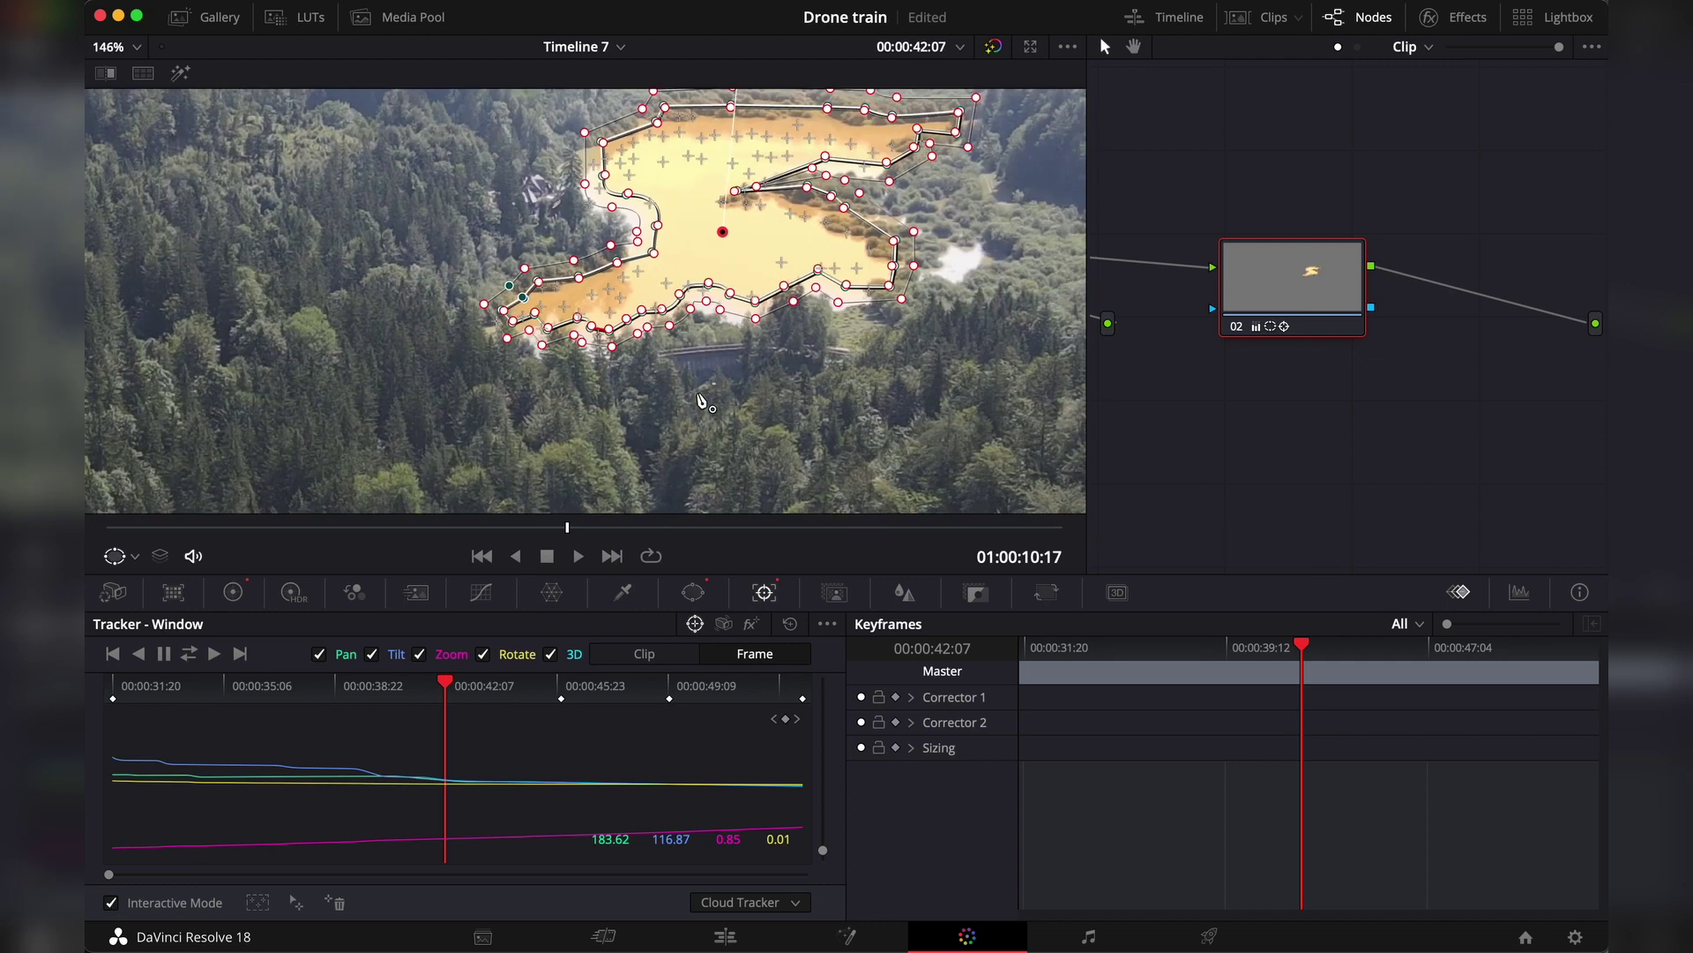
scroll(700, 399, up, 6)
scroll(701, 401, down, 4)
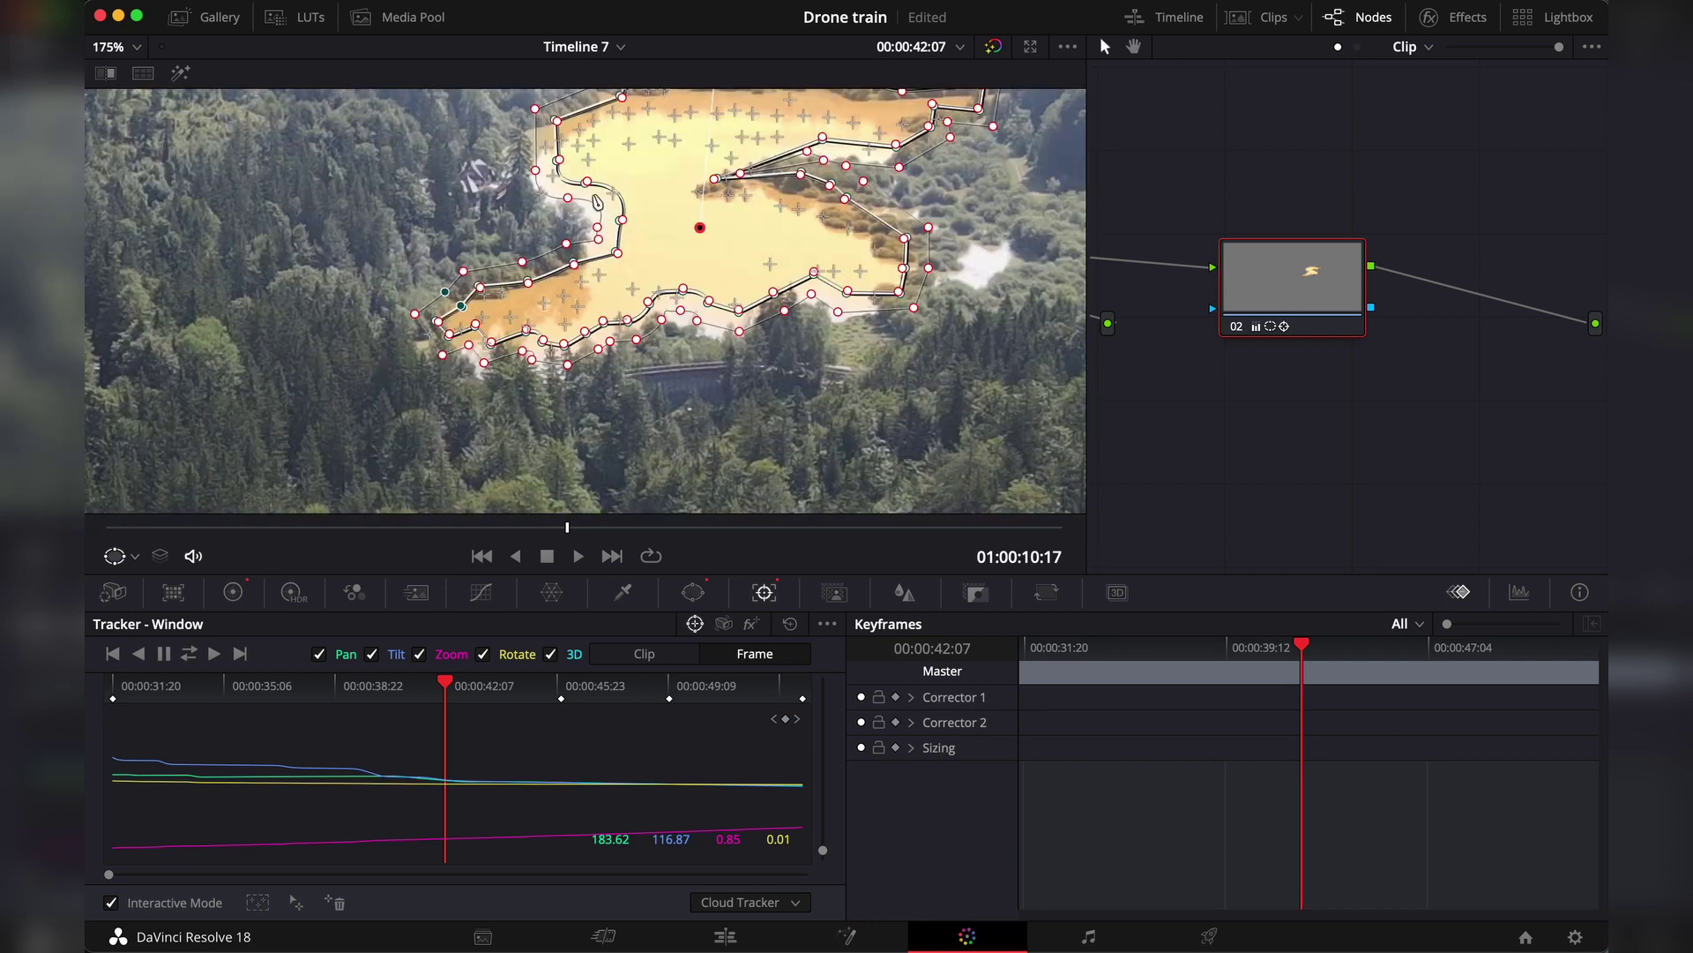
Step: Move the playhead to 00:00:46:14 and save the project
drag(692, 688, 548, 718)
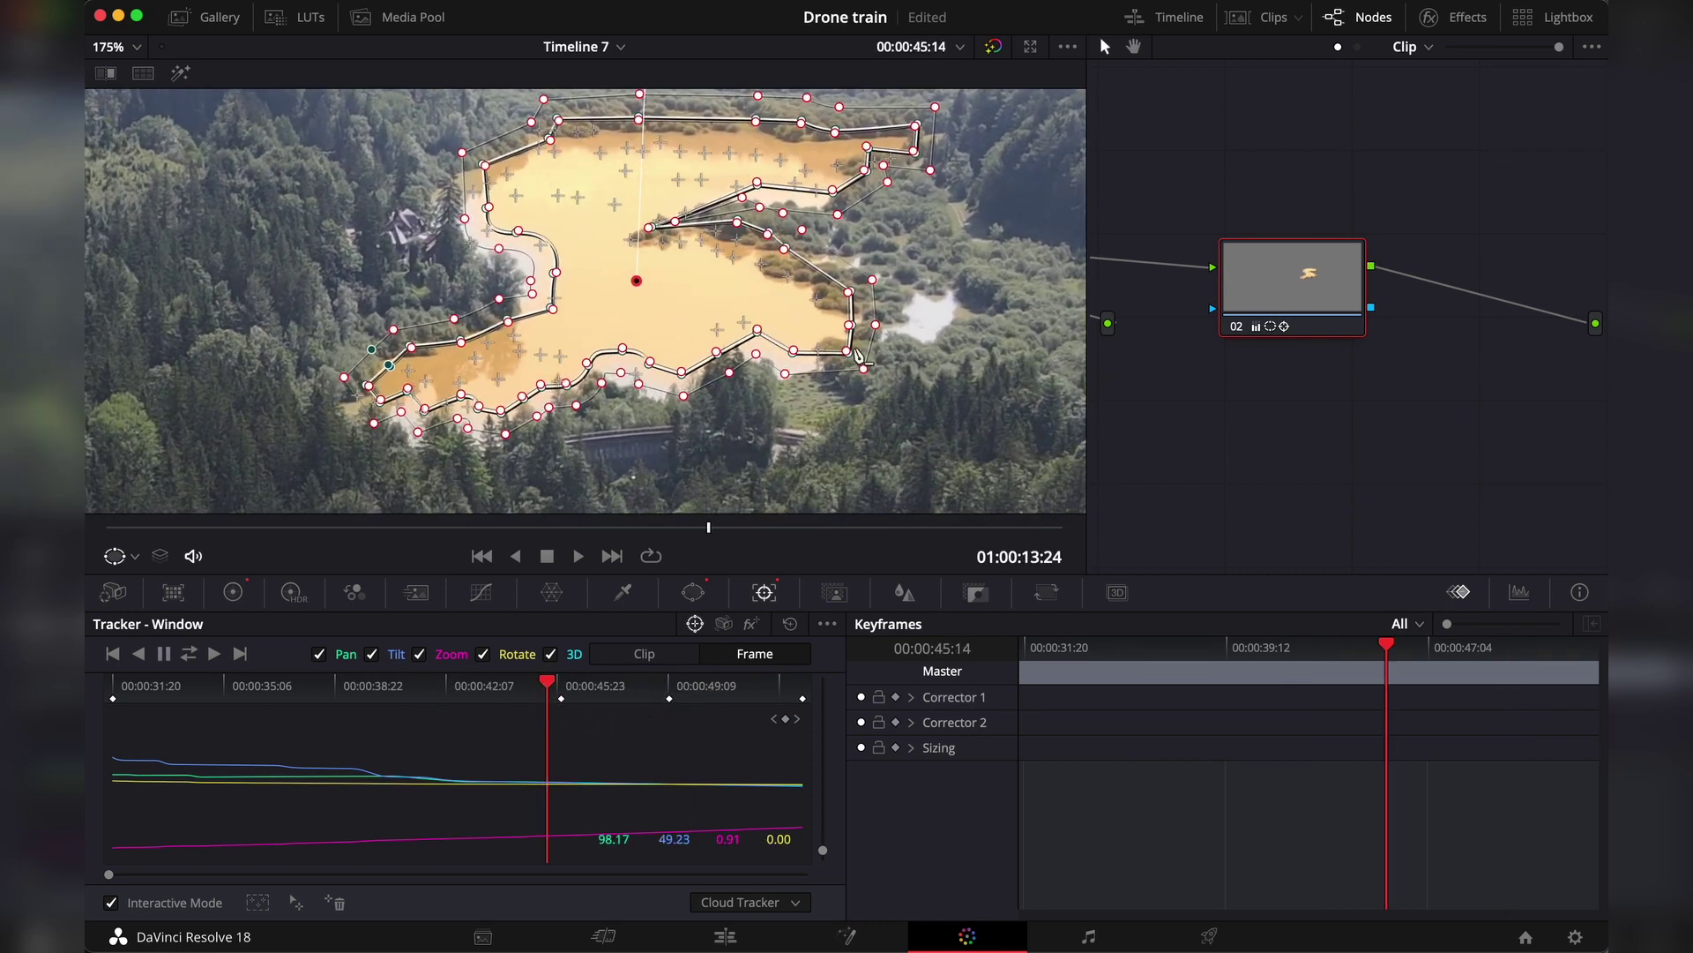
click(579, 685)
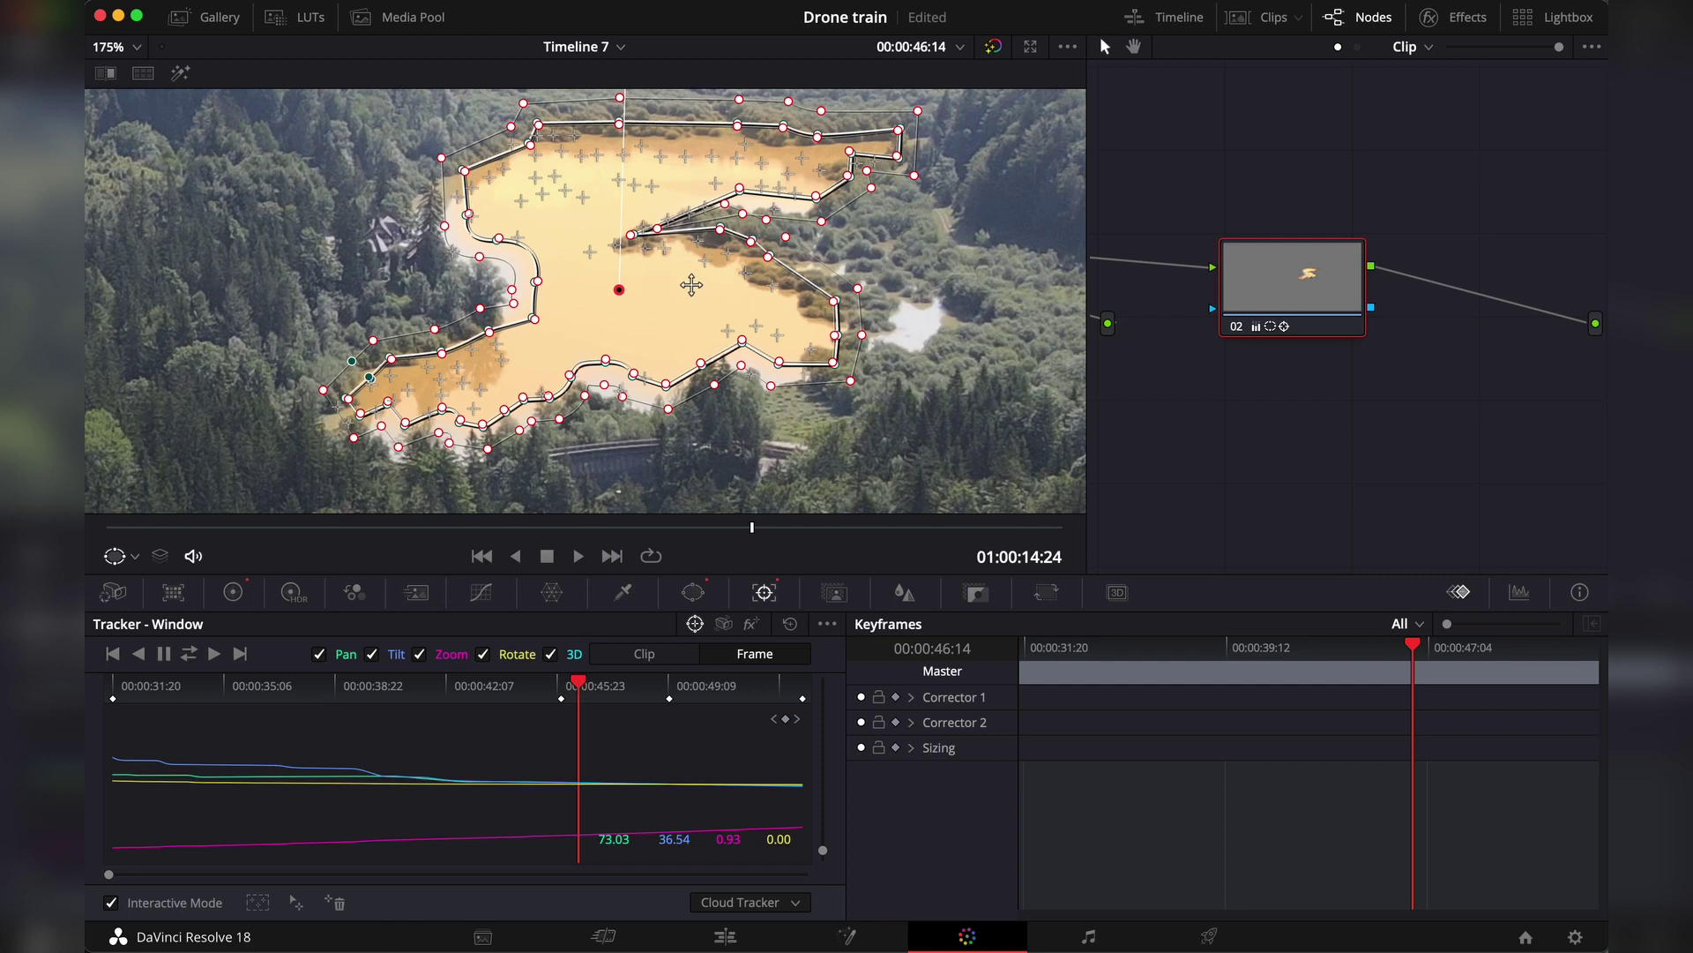
key(super+s)
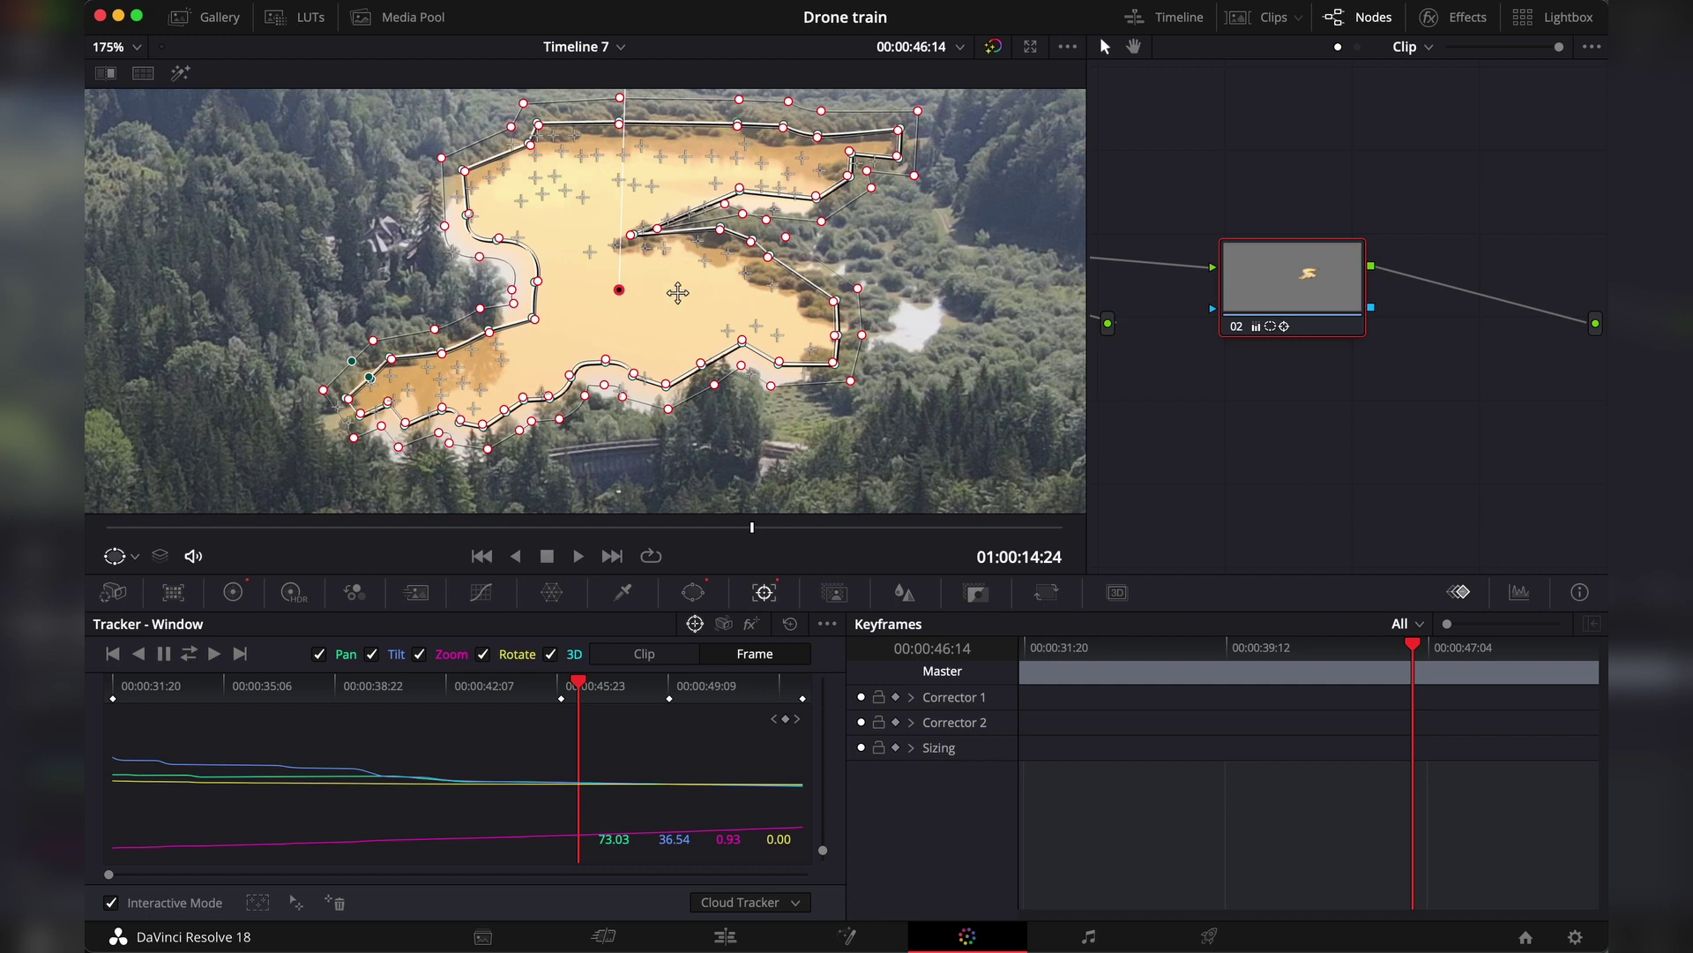
Step: Delete and reinsert tracking features over the pond, then switch to Point Tracker
click(258, 904)
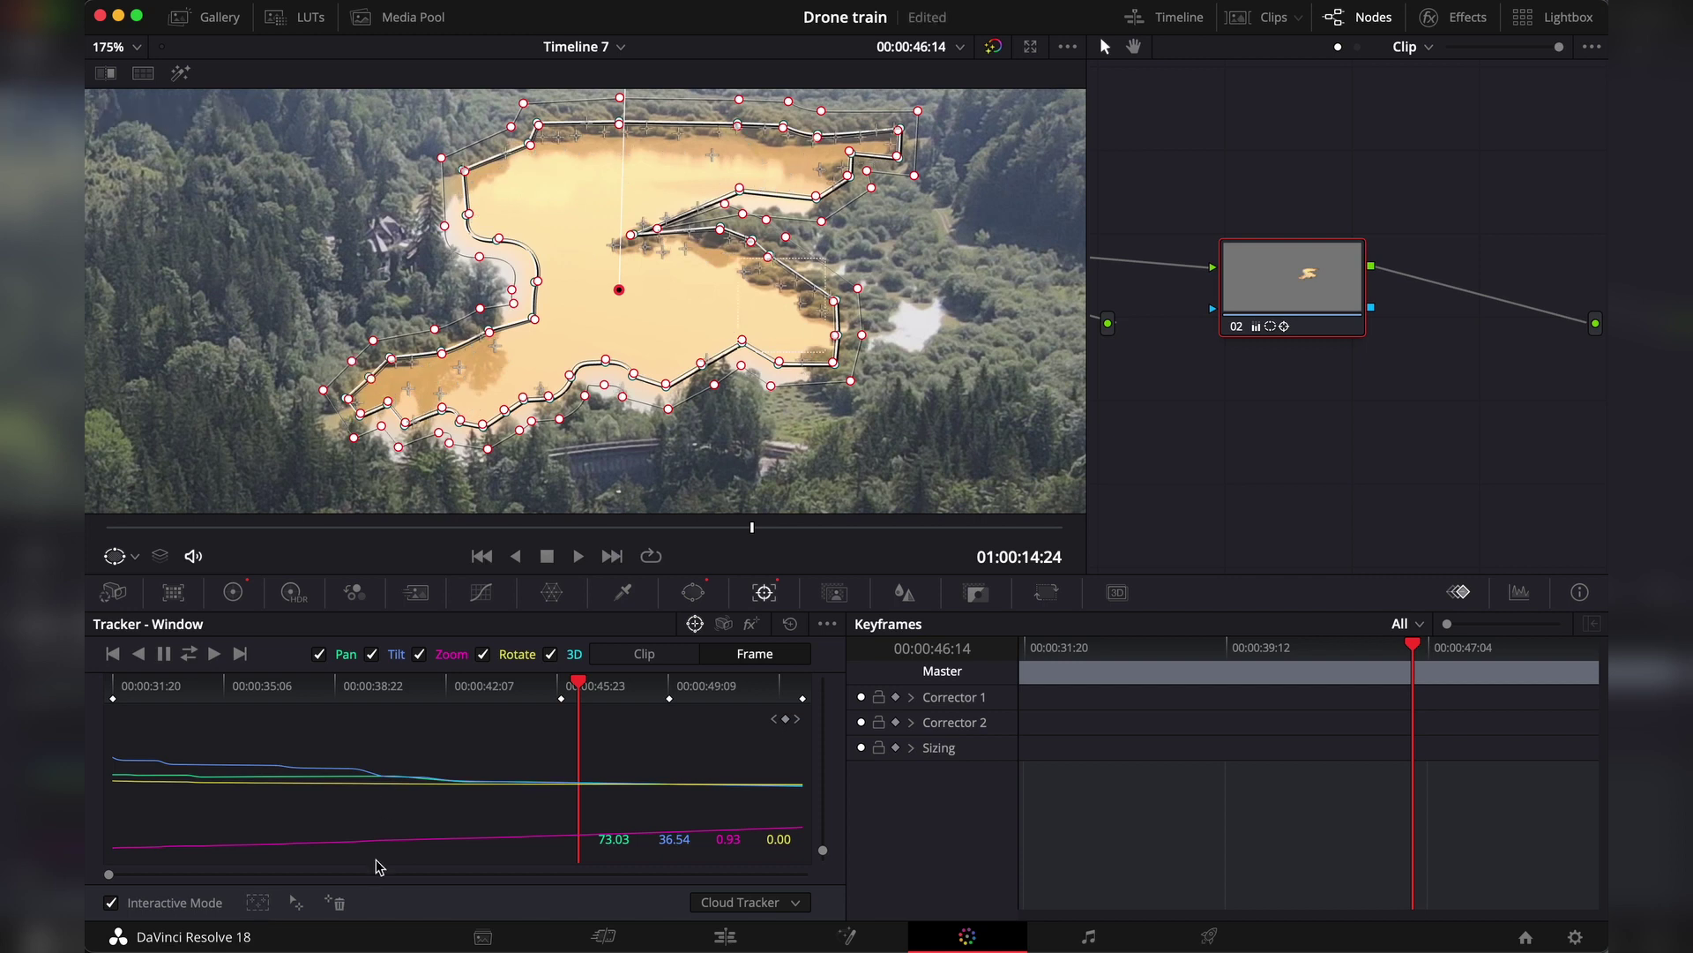
click(335, 903)
drag(741, 261, 688, 265)
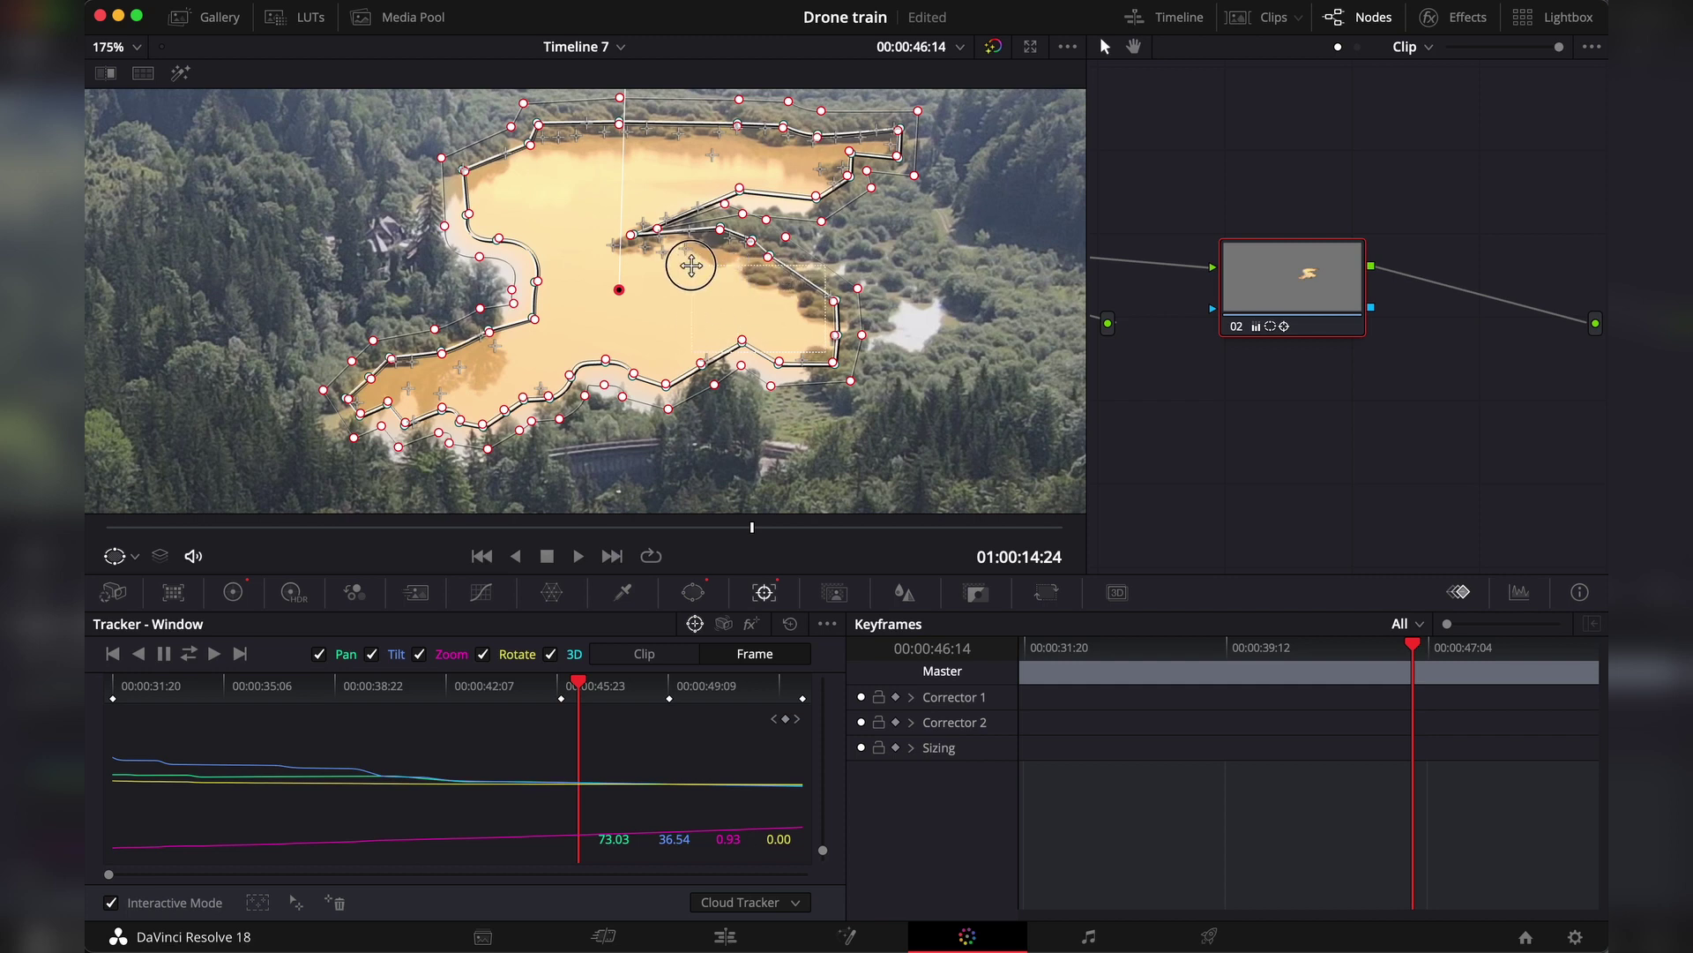
click(297, 899)
scroll(628, 339, up, 1)
click(796, 901)
click(792, 877)
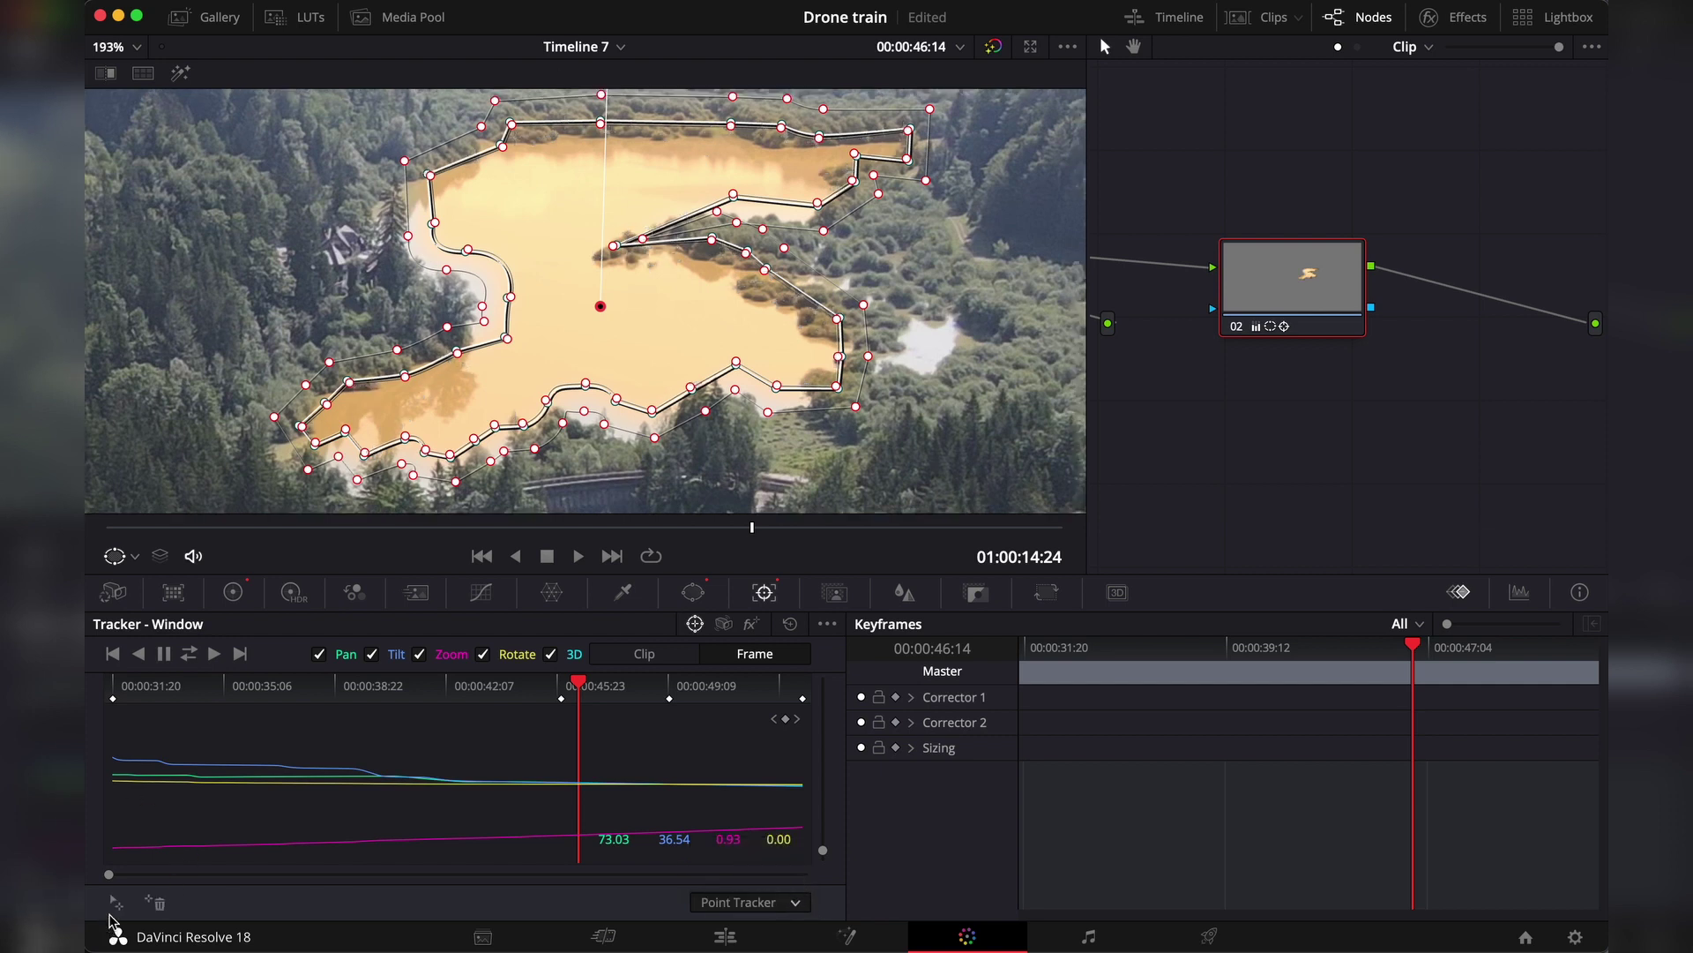
Step: Add tracker points and drag one to the pond's right side
click(113, 903)
click(113, 903)
click(128, 404)
drag(130, 407, 801, 326)
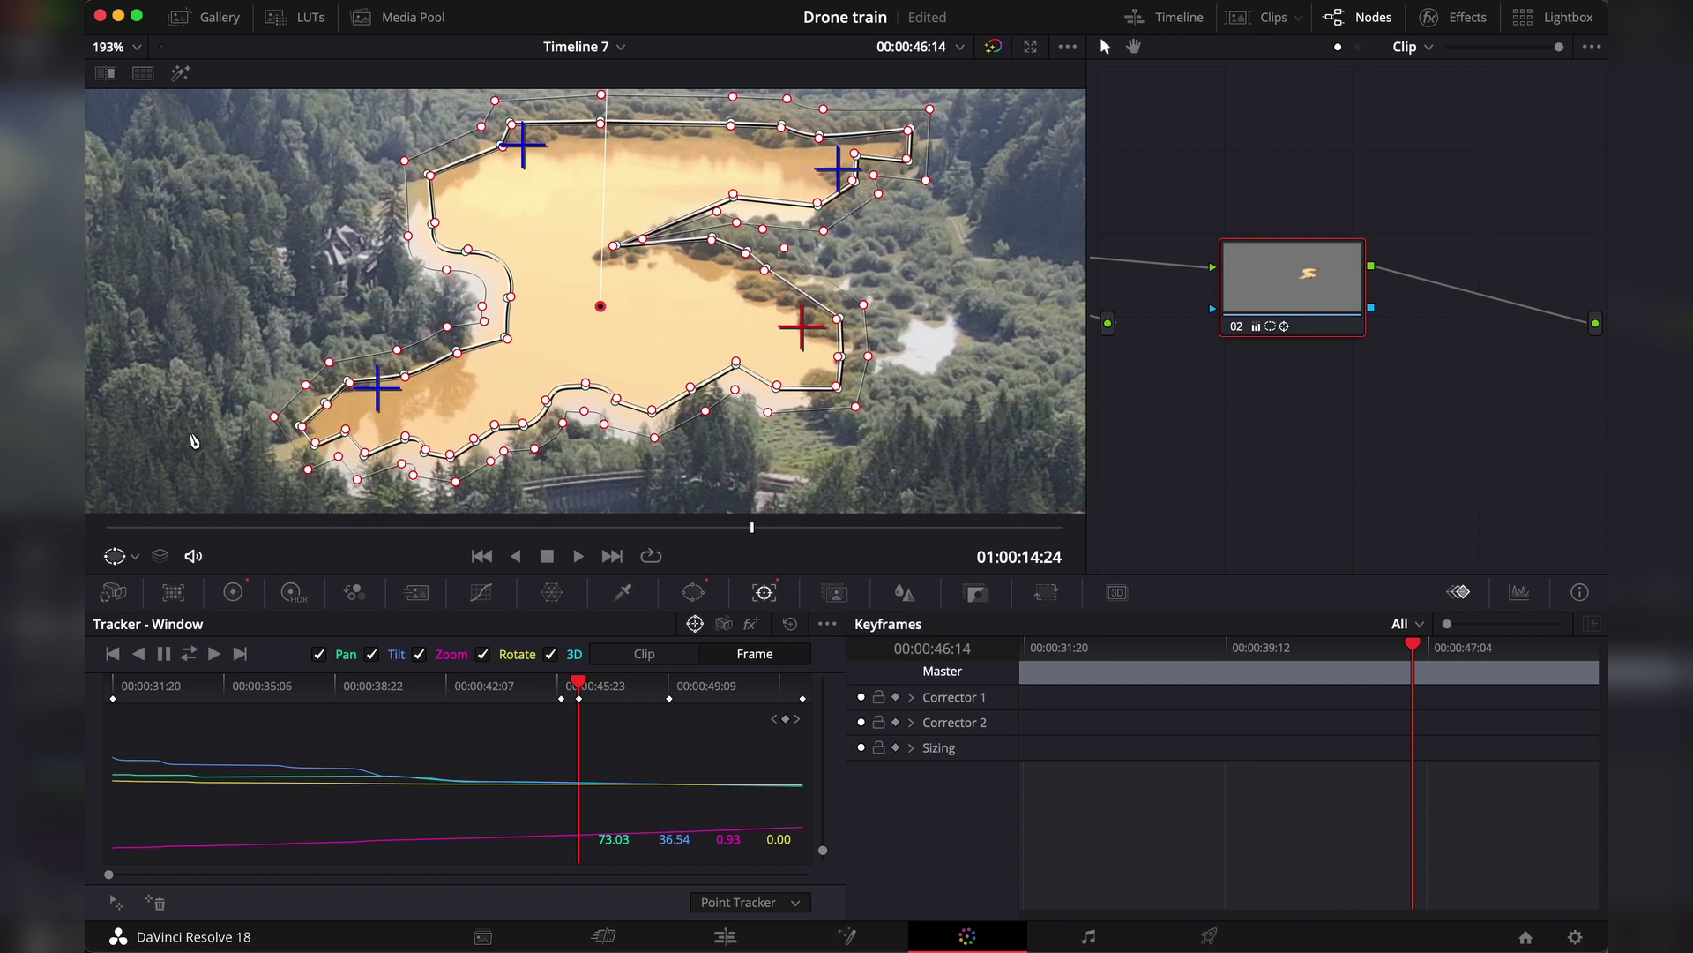
Step: Add a tracker point near the pond centre, nudge it, then delete the selected point
click(535, 348)
click(377, 385)
drag(534, 348, 537, 352)
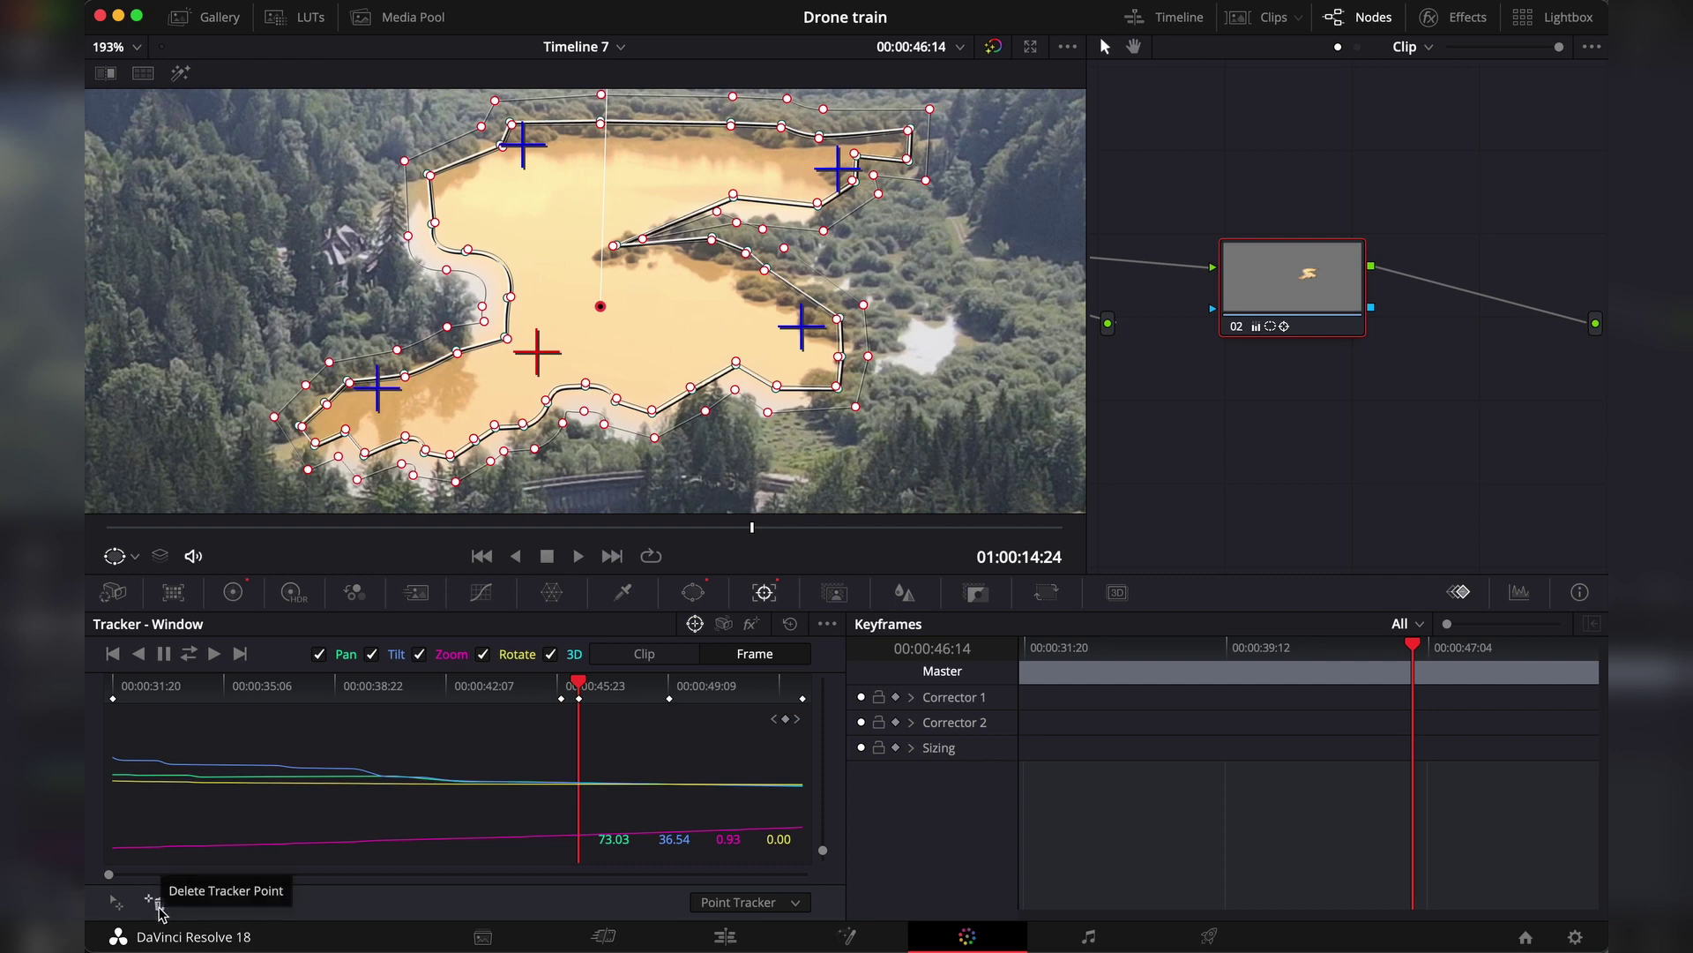
click(160, 908)
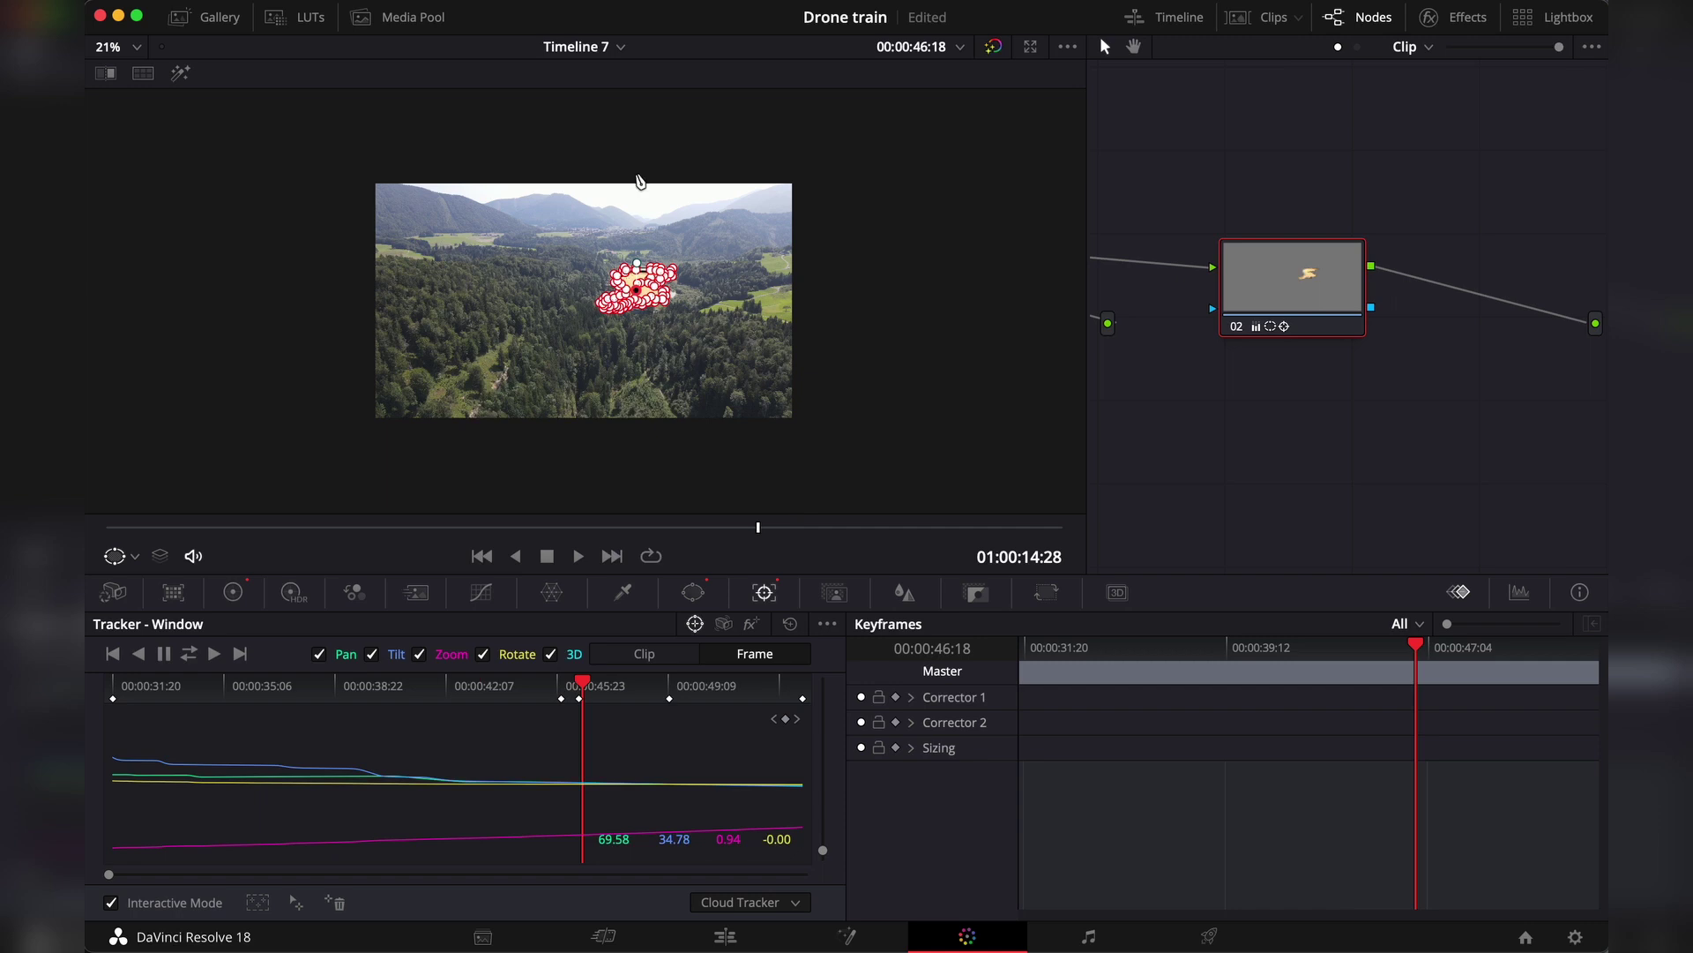
Step: Enable Show Track in the tracker options menu to display the pond window's motion path
click(828, 625)
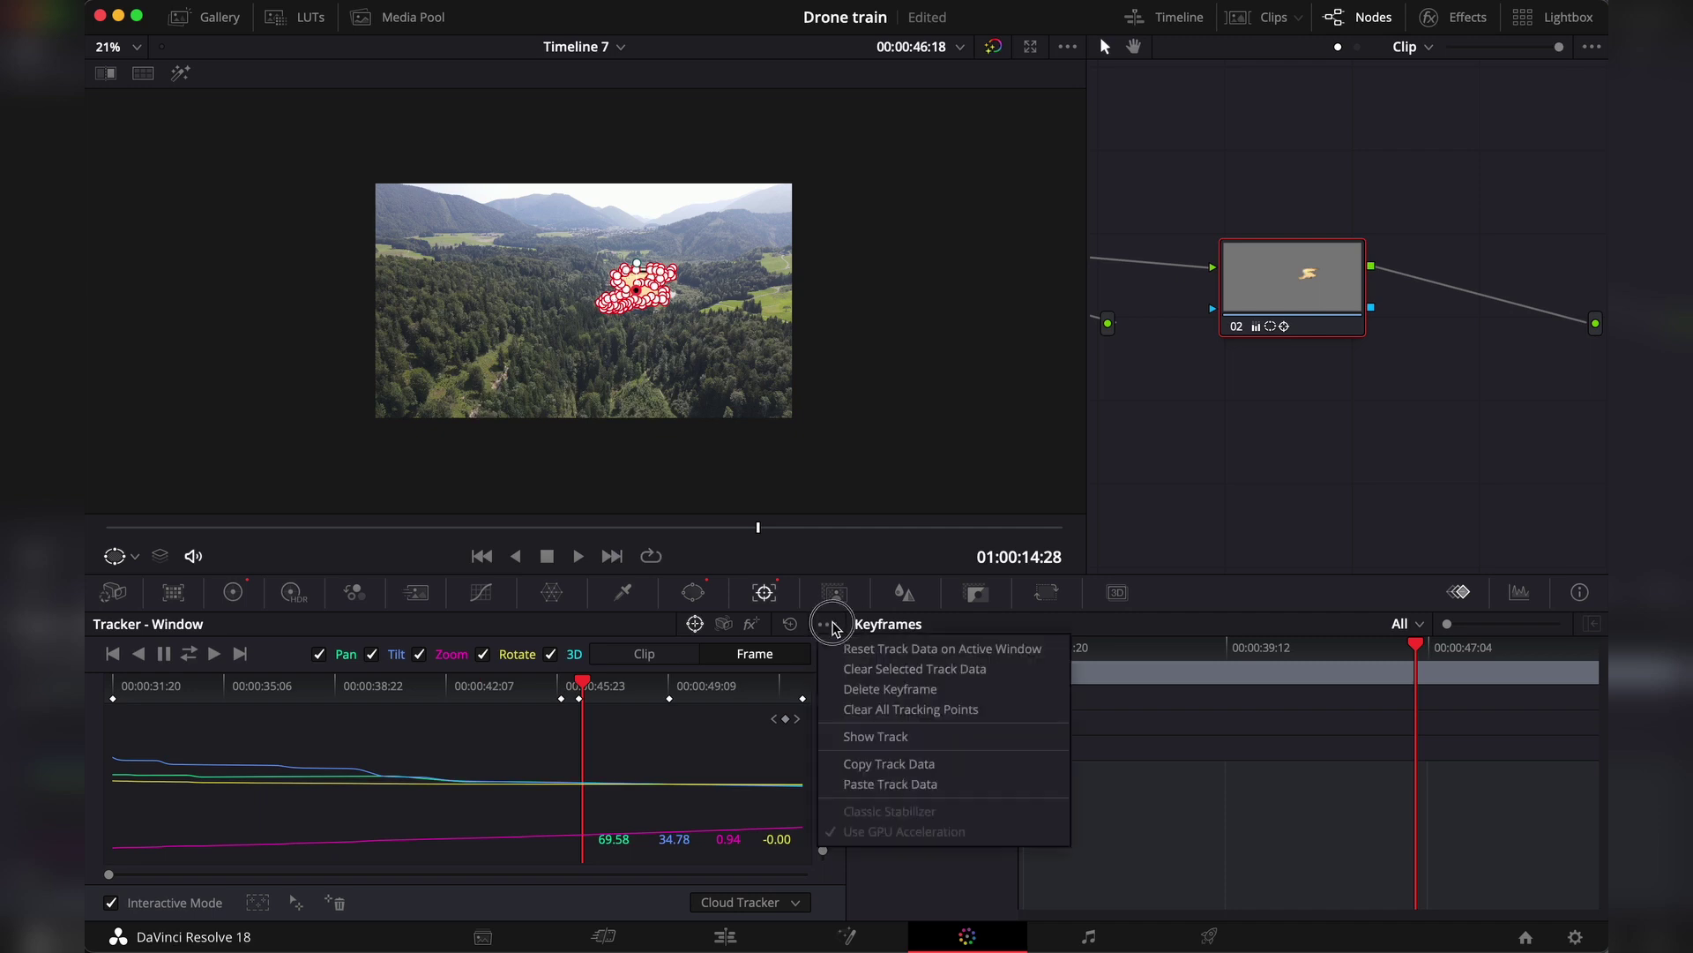
click(831, 624)
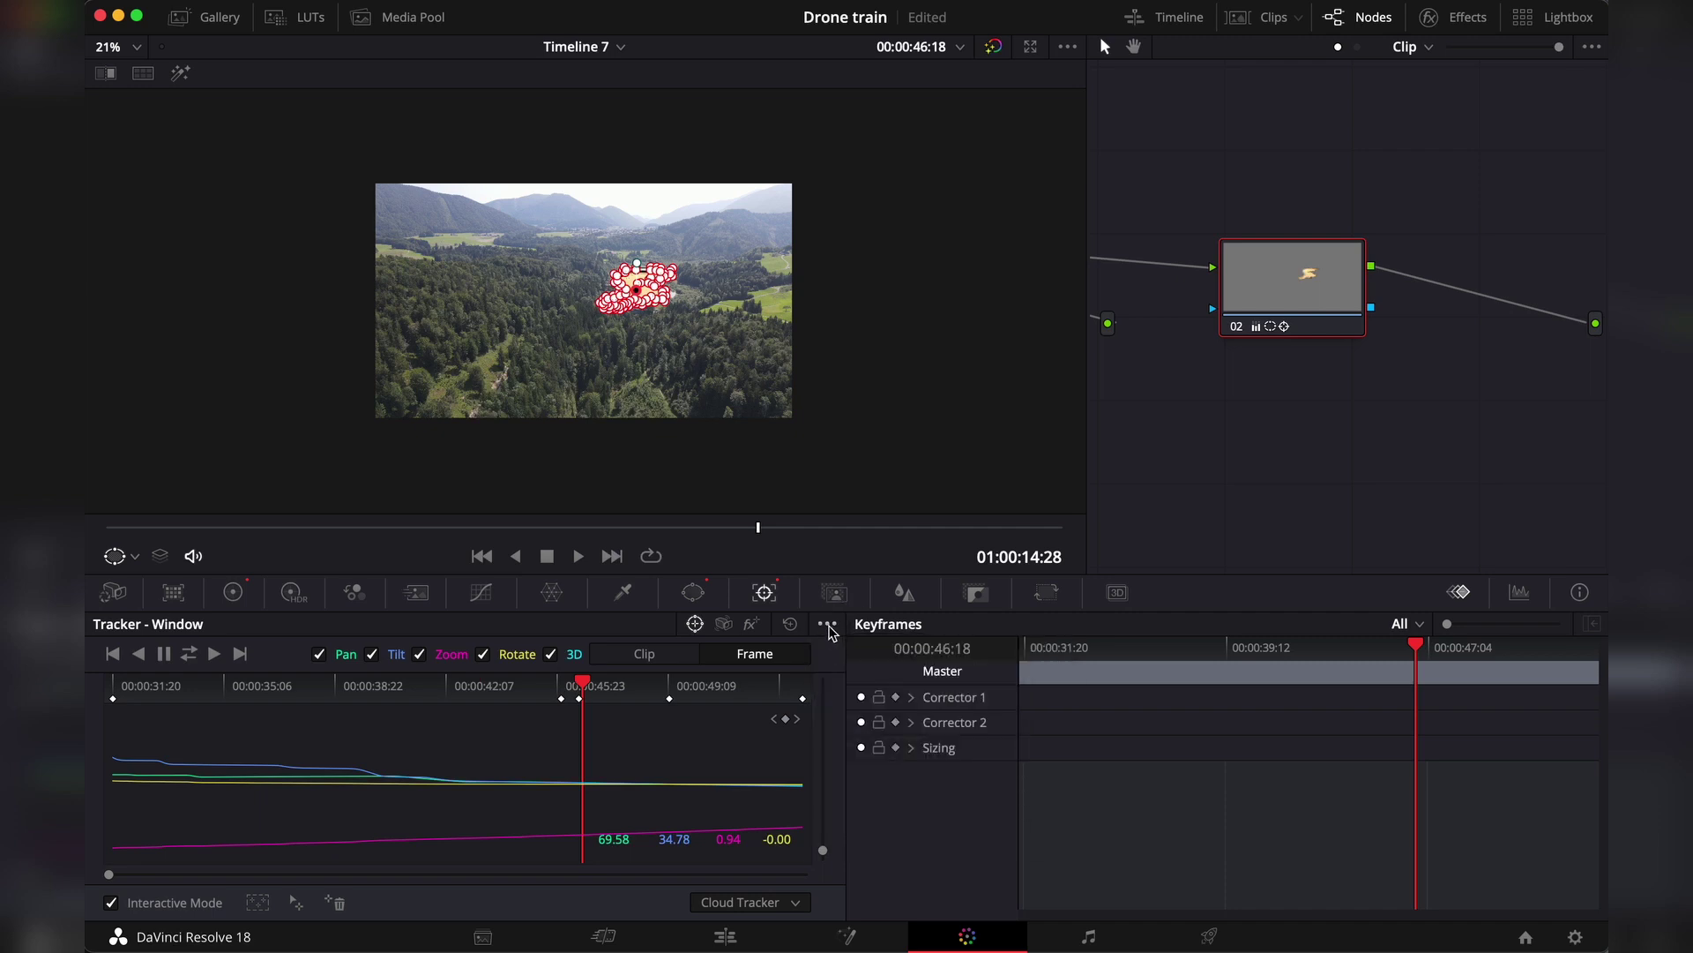
click(828, 625)
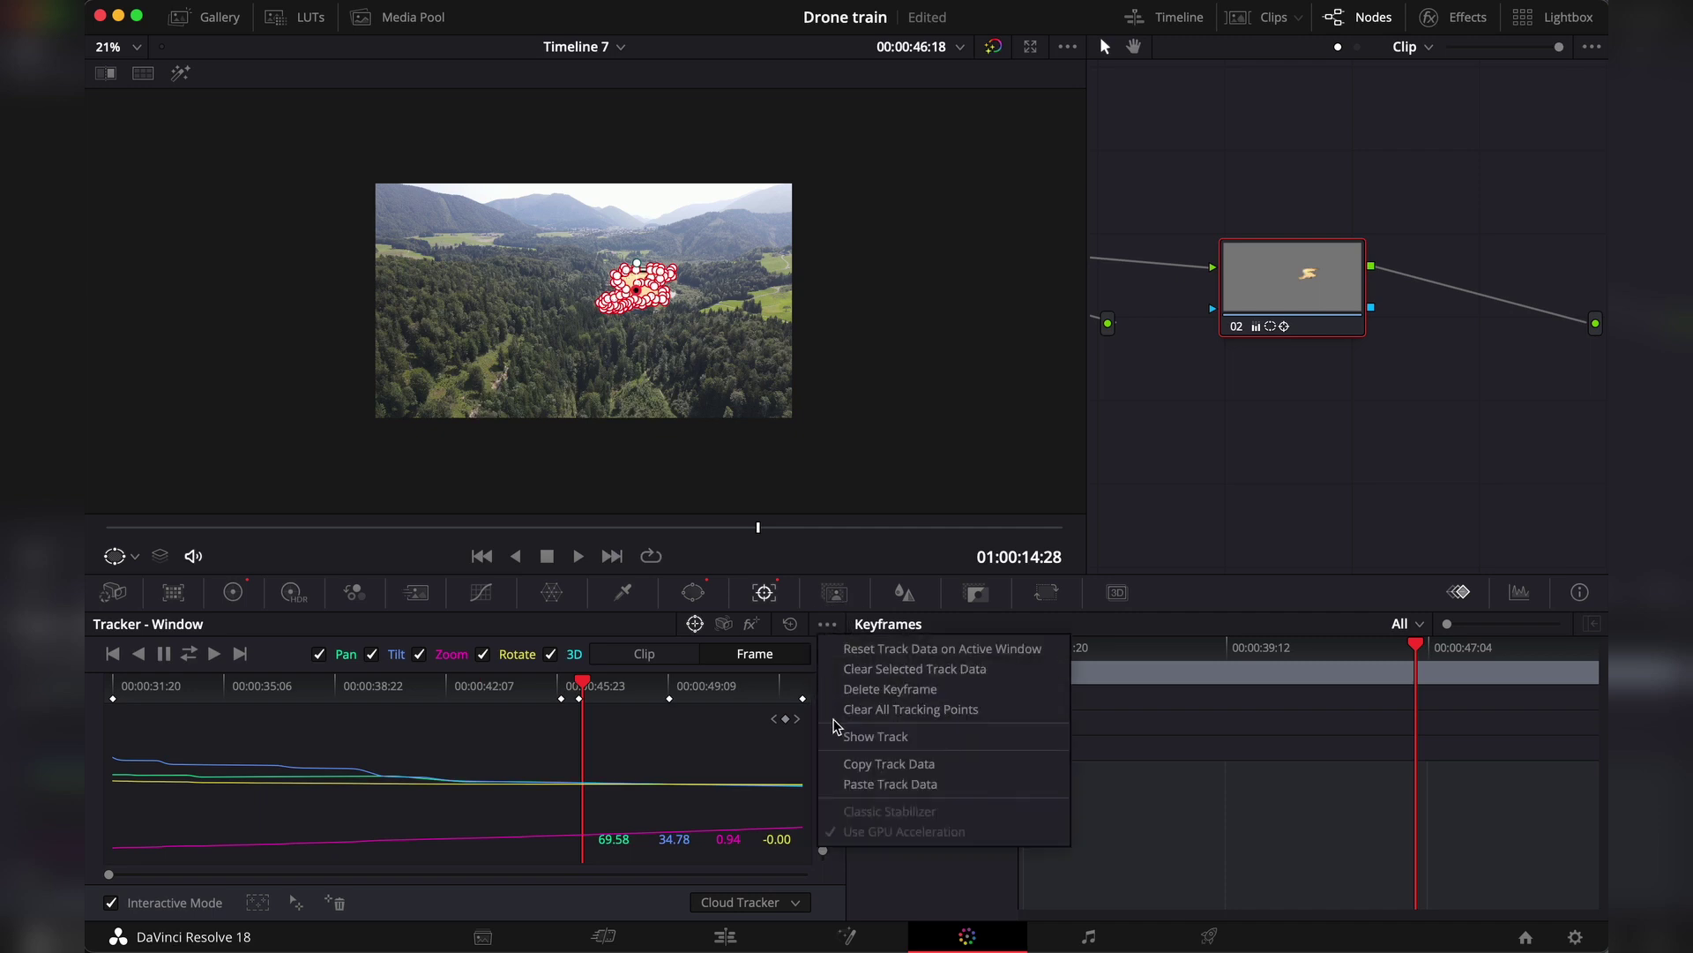
click(883, 739)
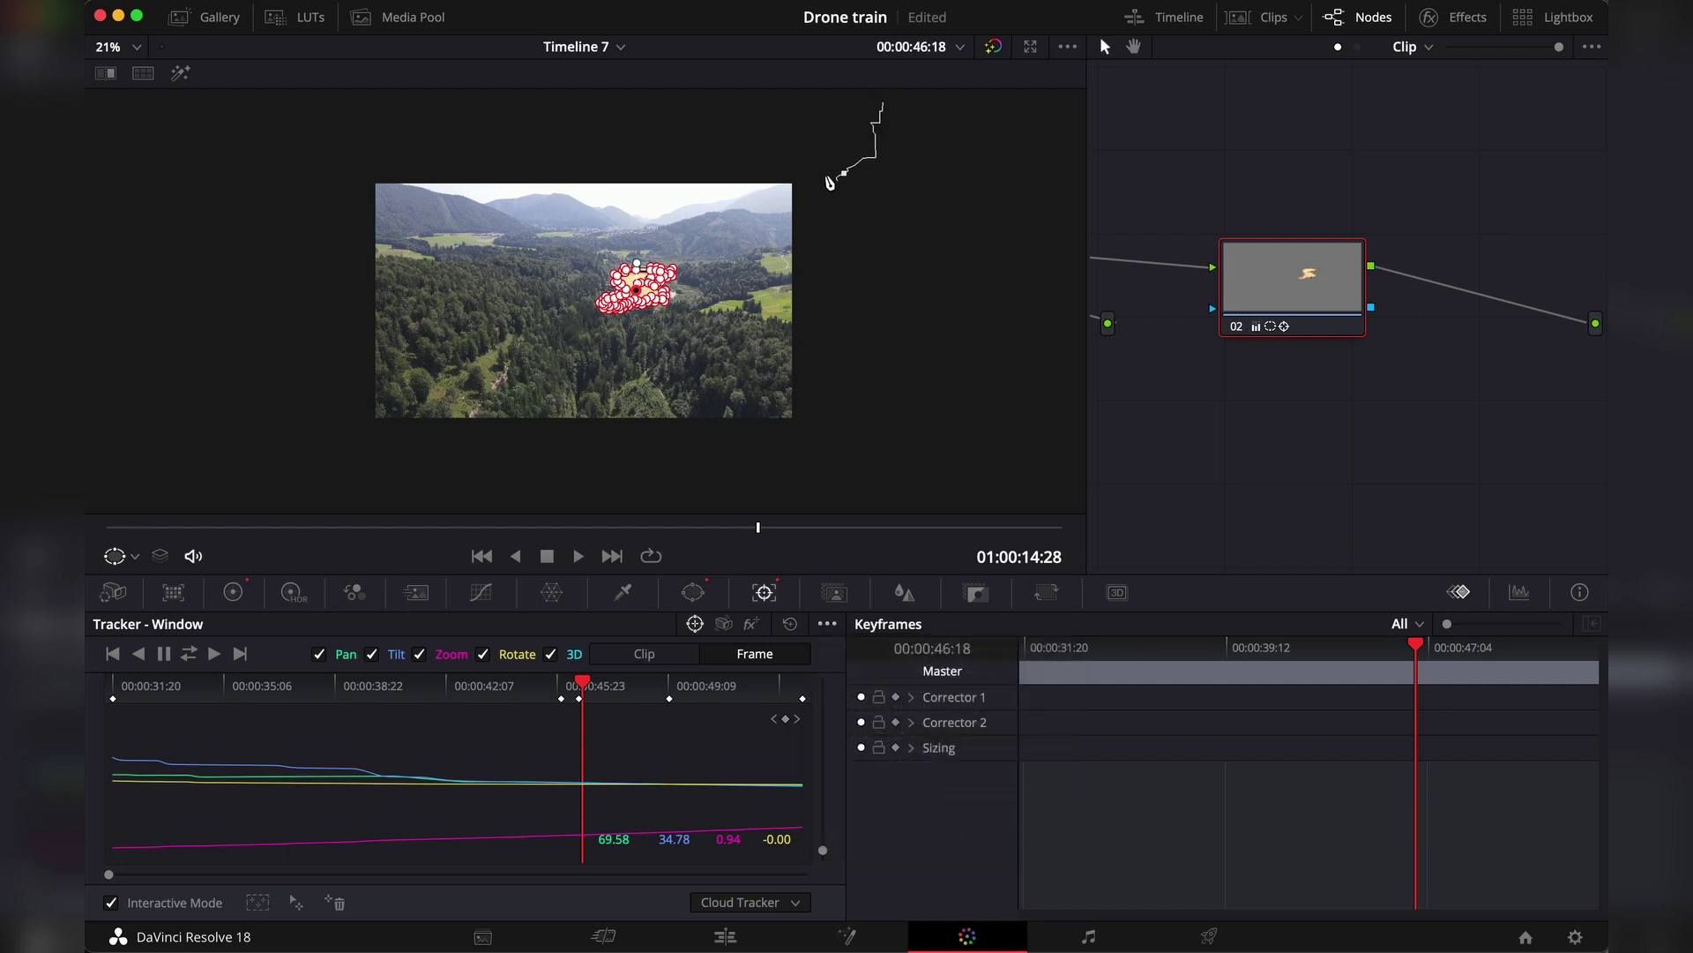